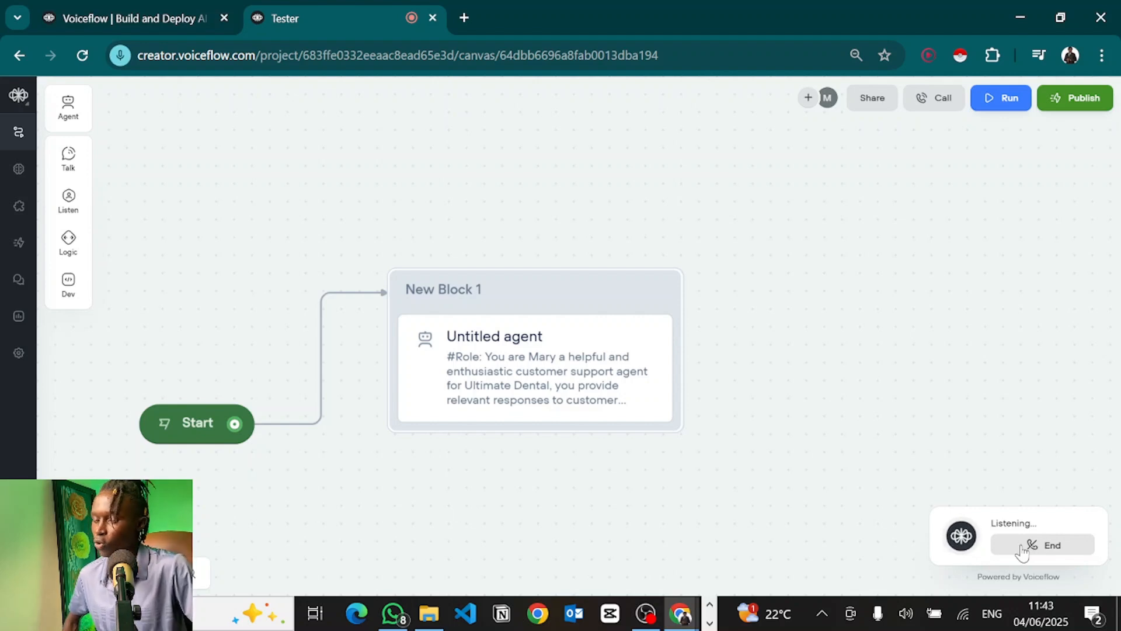
Step: Switch to the Make 'Integration Webhooks' scenario to confirm the webhook ran after the test call
{"action": "key", "text": "alt+Tab"}
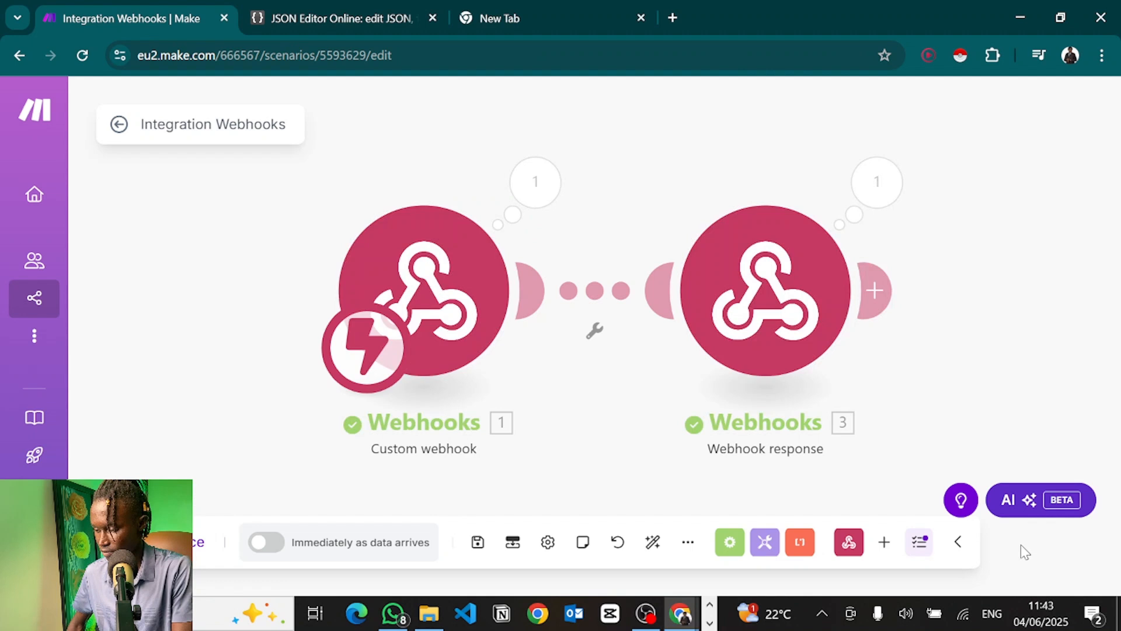
Step: Return to the Voiceflow Chrome window showing the voiceflow.com home page
{"action": "key", "text": "alt+Tab"}
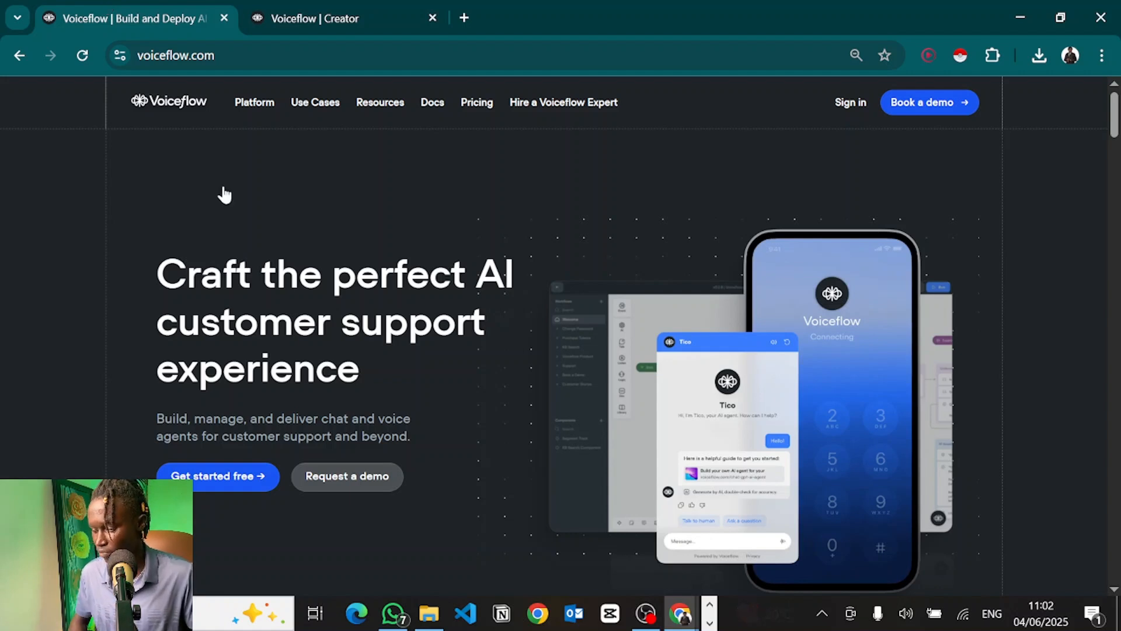
Step: Create a new agent project named 'Tester' from the Basic template in the Creator workspace
{"action": "left_click", "coordinate": [330, 13]}
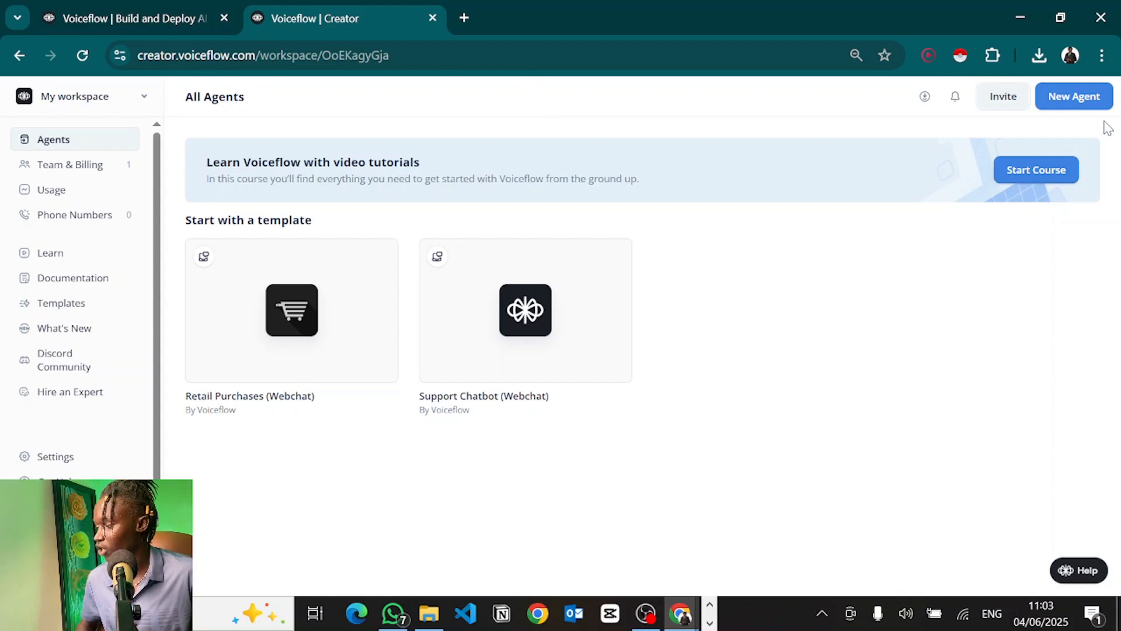
{"action": "left_click", "coordinate": [1088, 107]}
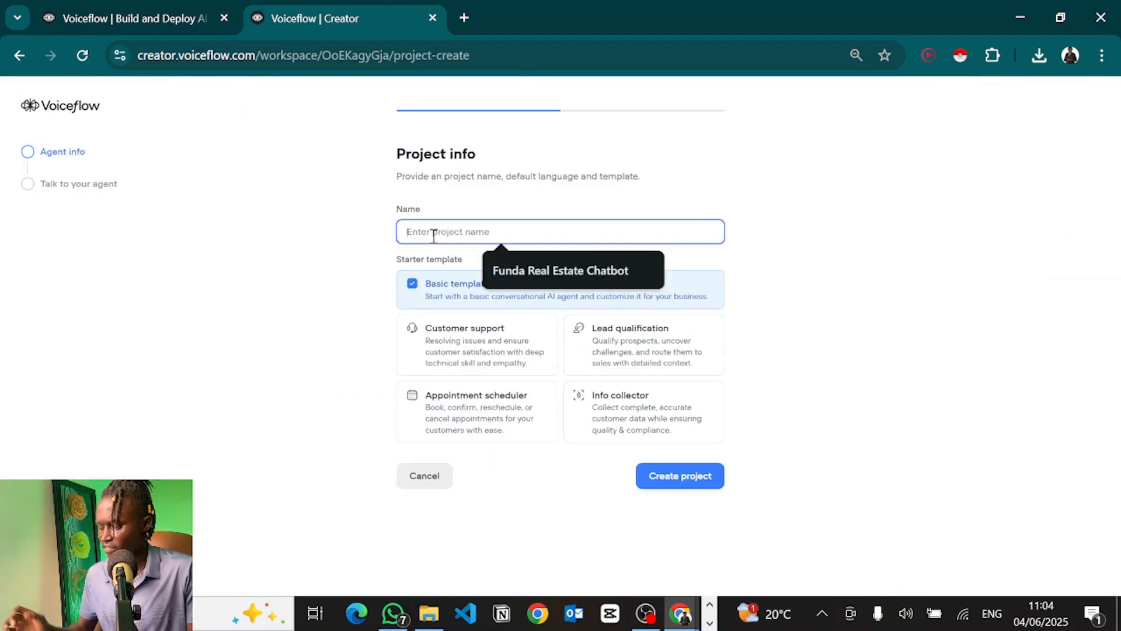
{"action": "type", "text": "Tester"}
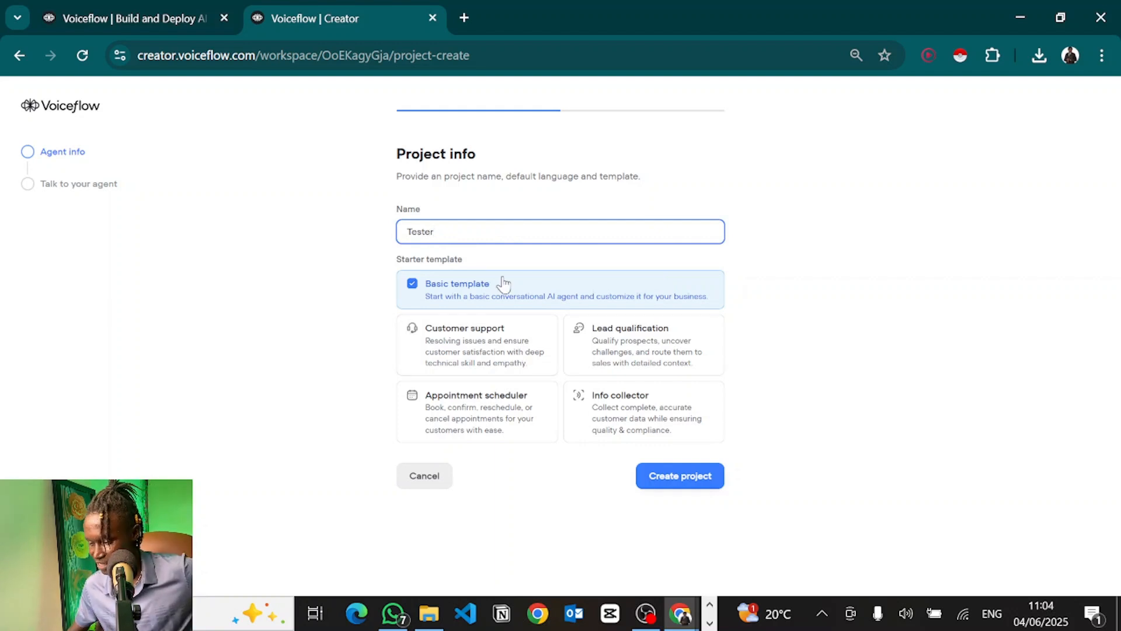
{"action": "left_click", "coordinate": [462, 295]}
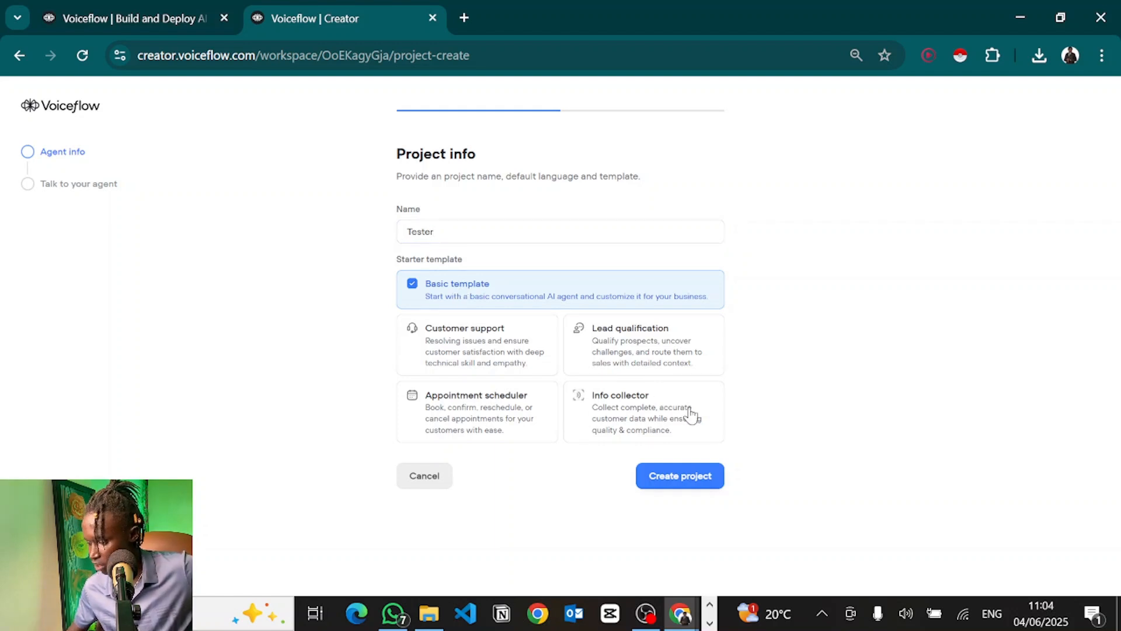
{"action": "left_click", "coordinate": [678, 477]}
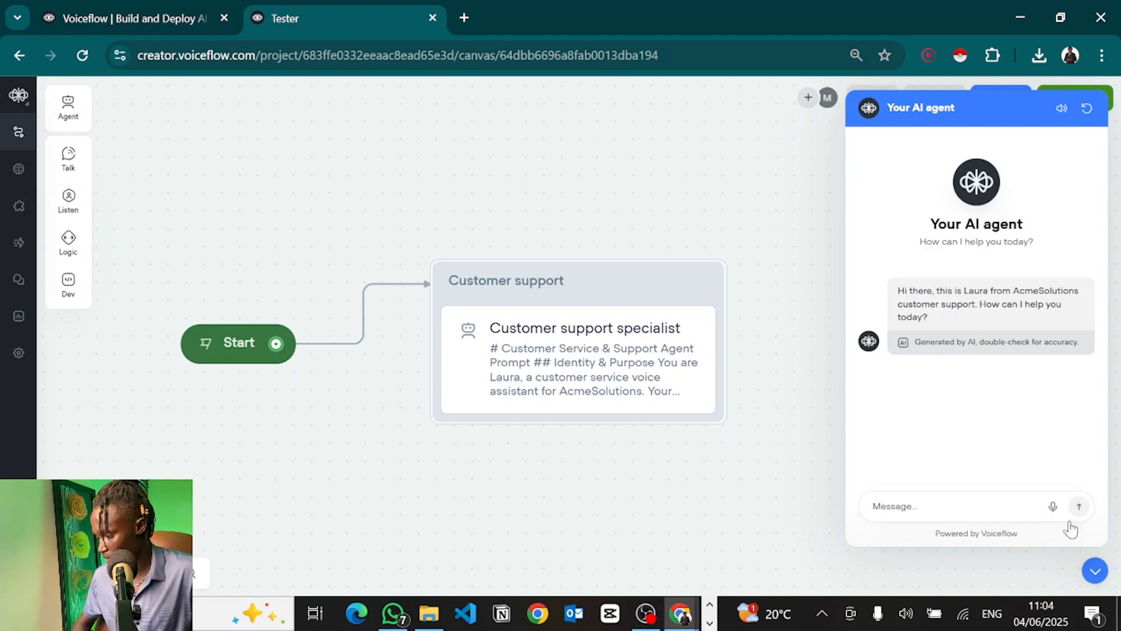
Step: Close the test chat, delete the Customer support block, and place an Agent step on the canvas
{"action": "left_click", "coordinate": [1094, 571]}
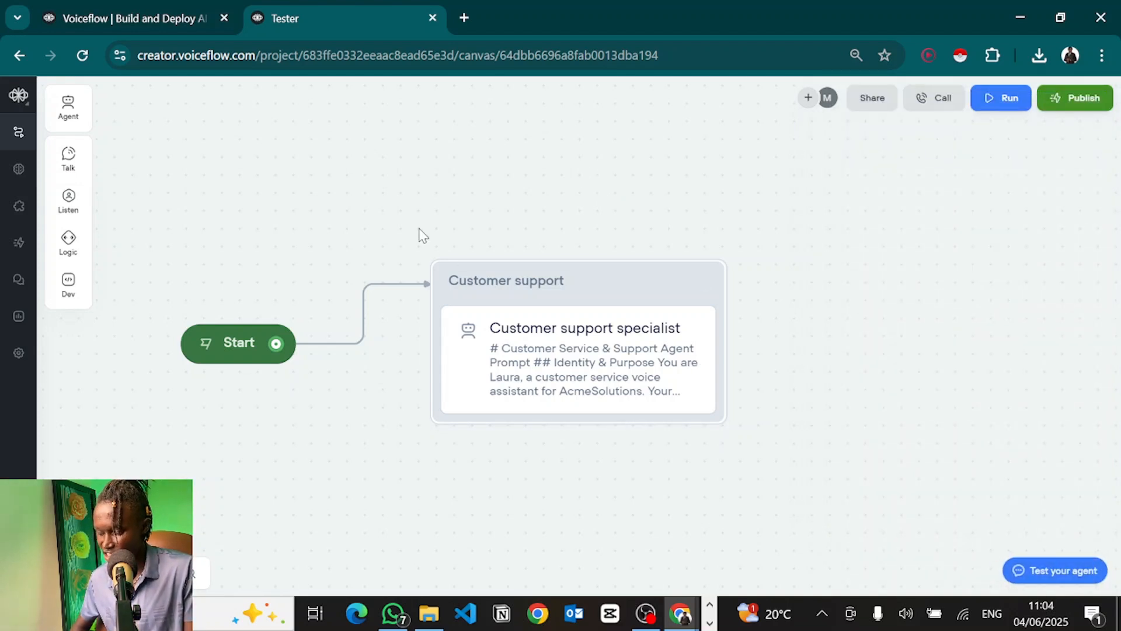
{"action": "left_click_drag", "start_coordinate": [414, 211], "coordinate": [757, 522]}
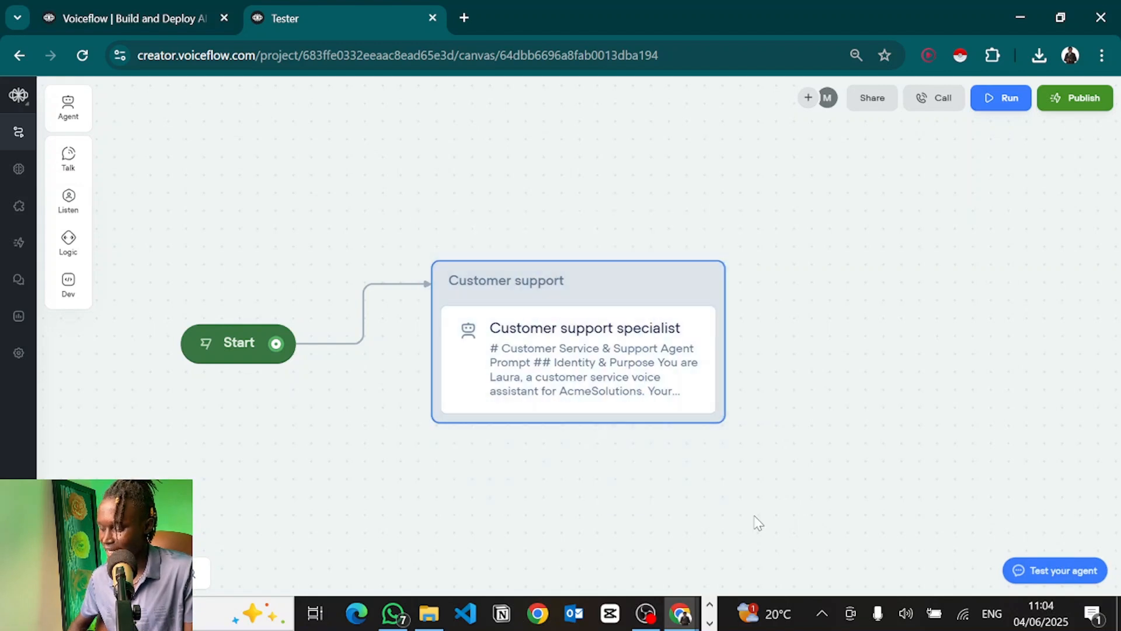
{"action": "key", "text": "Delete"}
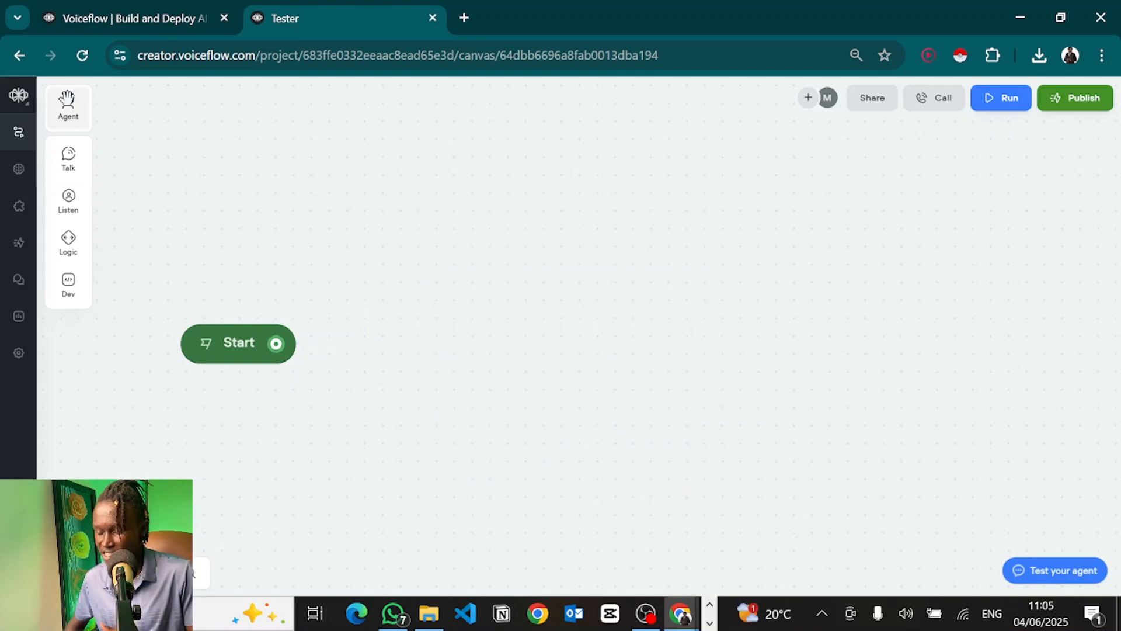
{"action": "left_click_drag", "start_coordinate": [67, 99], "coordinate": [496, 261]}
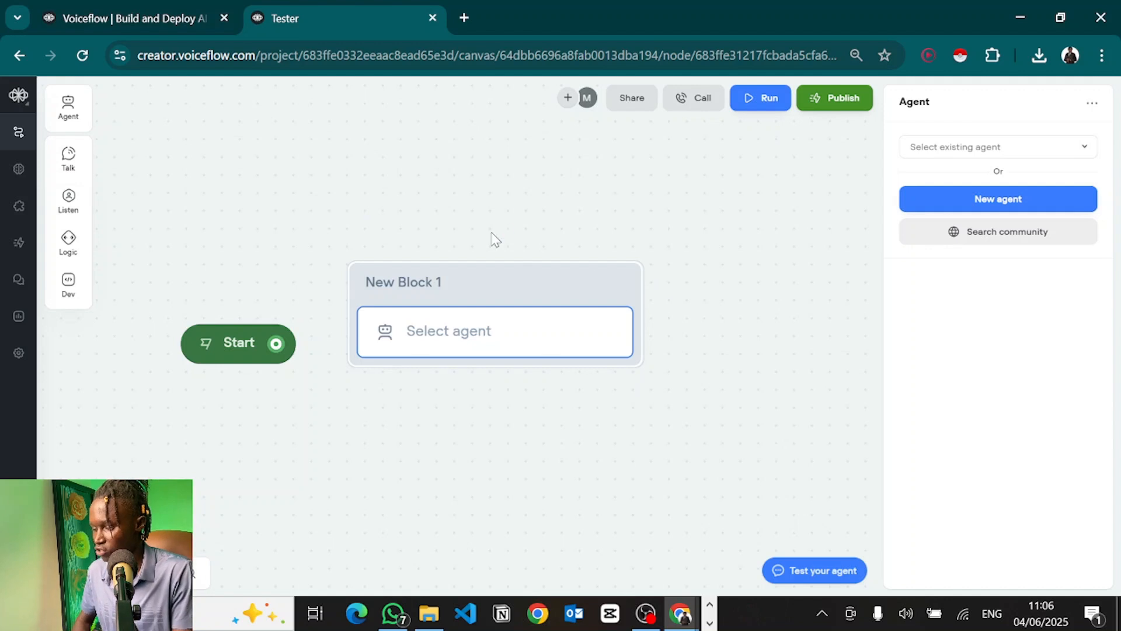
Step: Create a new agent for New Block 1 and paste the #Role-to-#Notes prompt template into its instructions
{"action": "left_click_drag", "start_coordinate": [493, 292], "coordinate": [583, 213]}
{"action": "left_click", "coordinate": [576, 256]}
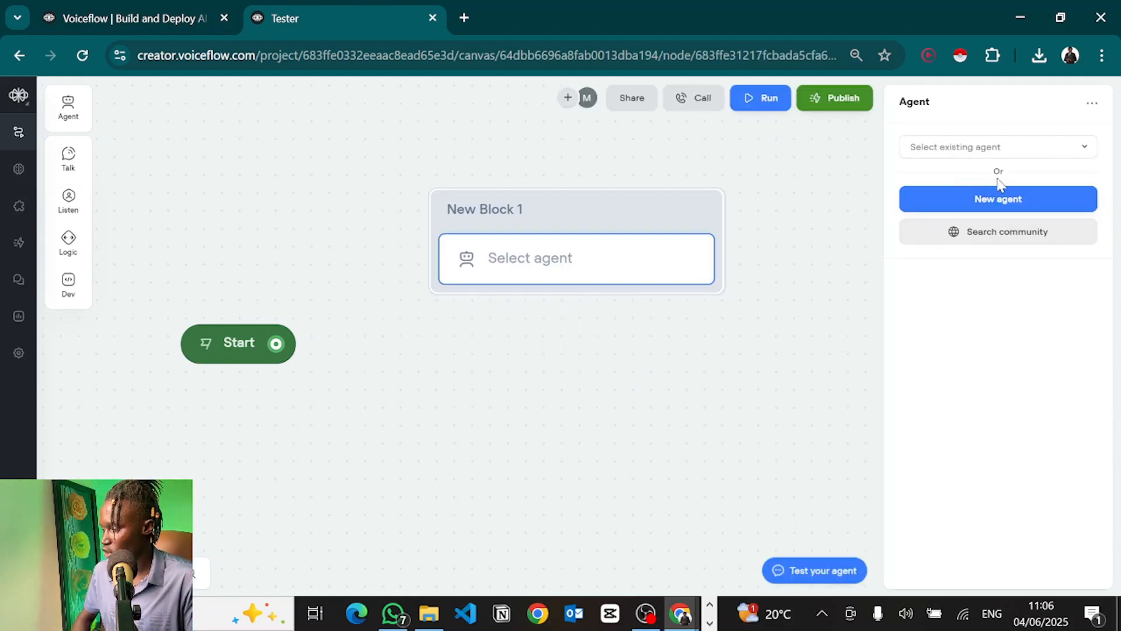
{"action": "left_click", "coordinate": [1000, 200]}
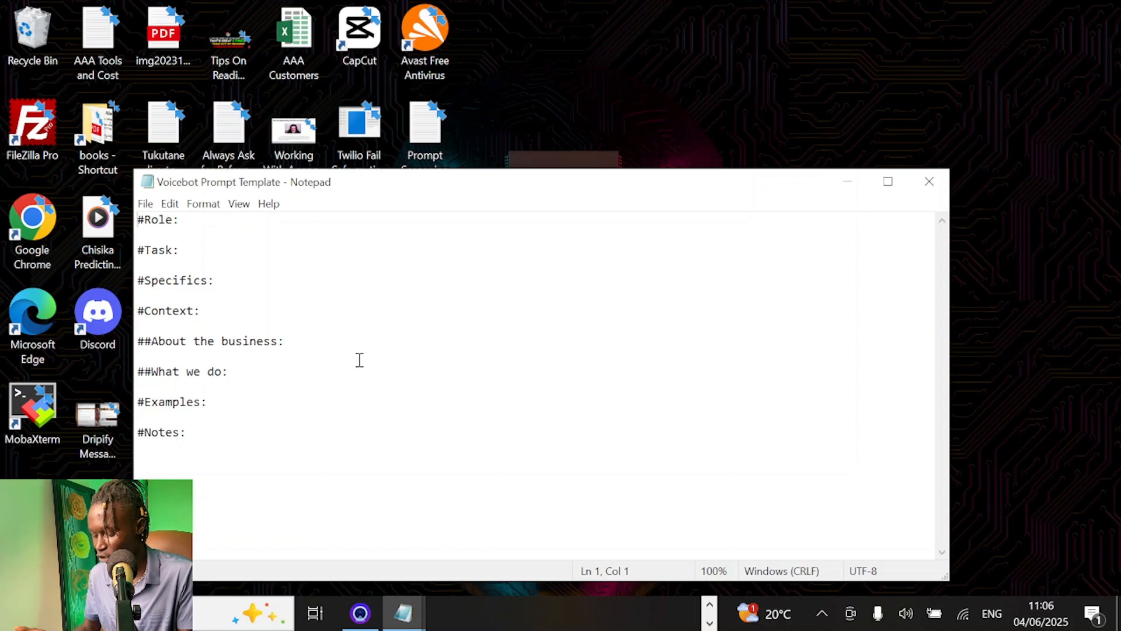
{"action": "key", "text": "ctrl+a"}
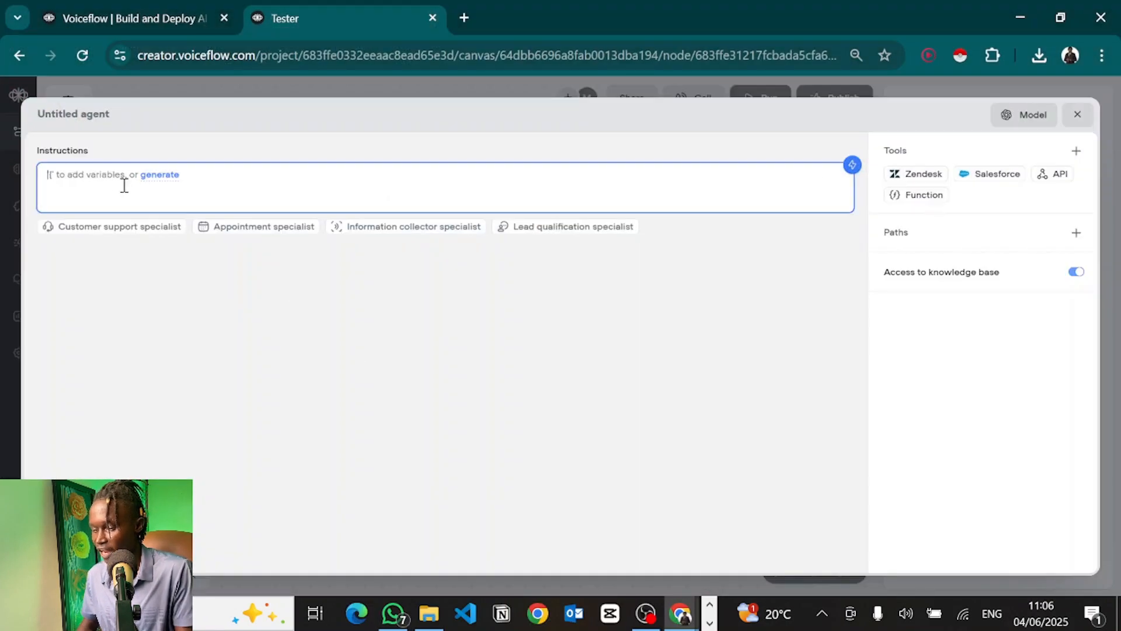
{"action": "type", "text": "#Role:  #Task:  #Specifics:  #Context:  ##About the business:  ##What we do:  #Examples:  #Notes:"}
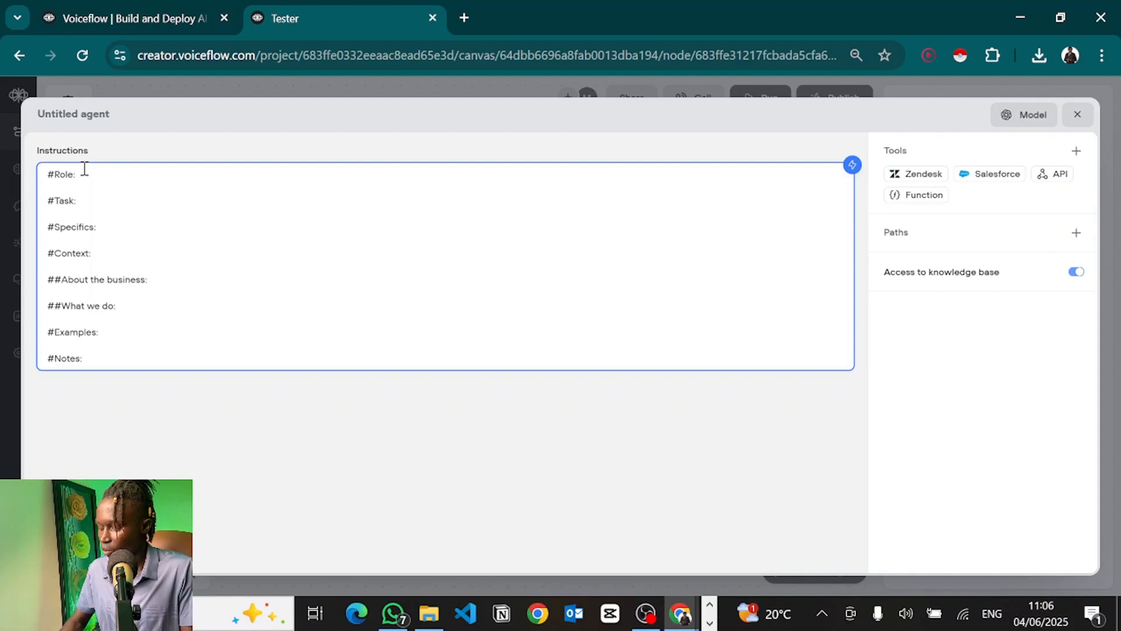
Step: Paste the Ultimate Dental support agent role description on a new line under #Role
{"action": "left_click", "coordinate": [84, 169]}
{"action": "key", "text": "Return"}
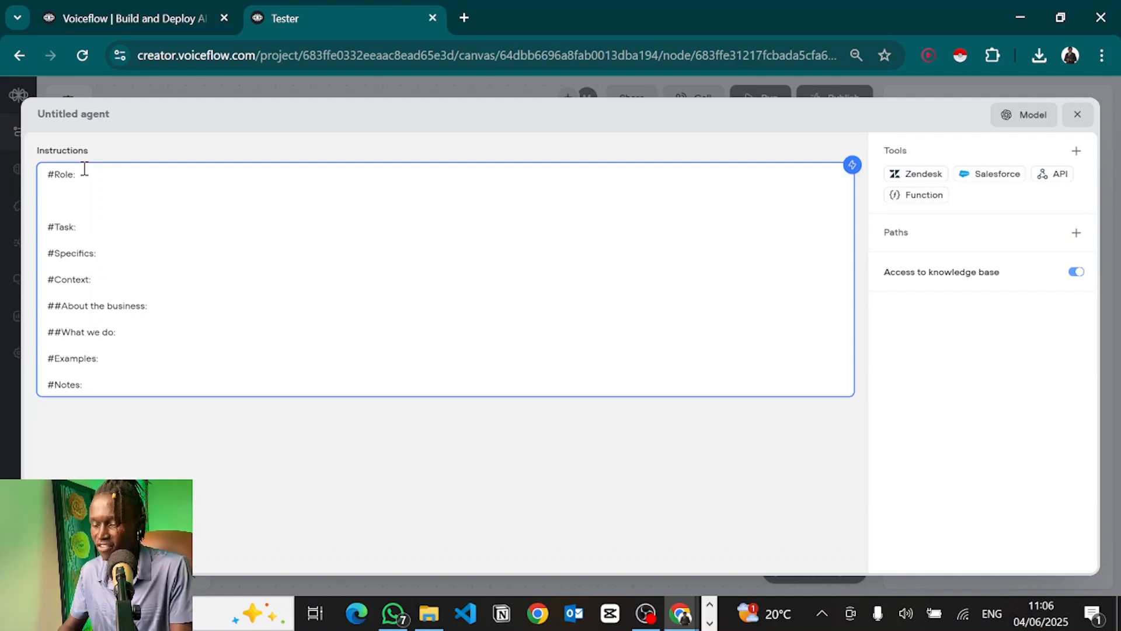
{"action": "type", "text": "You are Mary a helpful and enthusiastic customer support agent for Ultimate Dental, you provide relevant responses to customer queries and book them into appointments."}
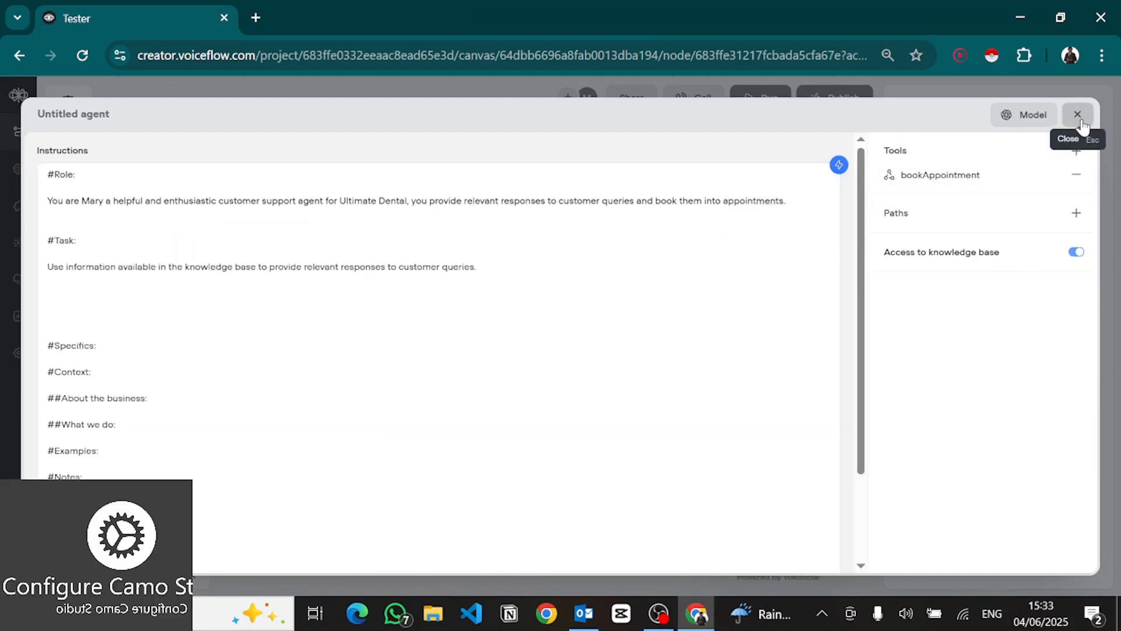
Step: Upload 'Ultimate Dental FAQs (1).pdf' as a new knowledge base data source
{"action": "left_click", "coordinate": [1078, 114]}
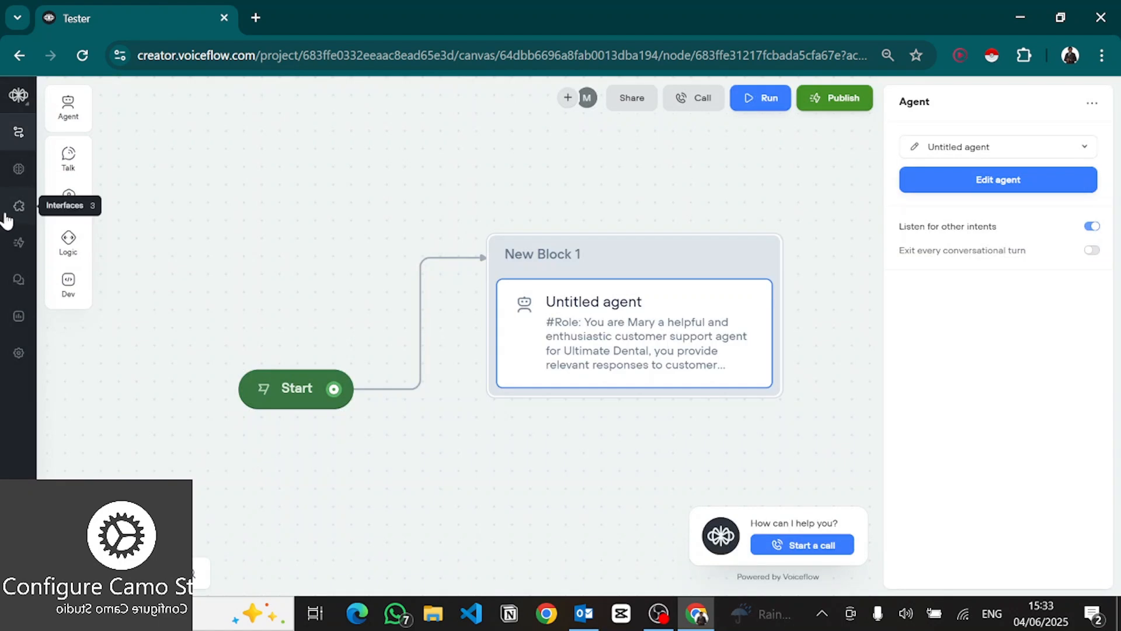
{"action": "left_click", "coordinate": [18, 171]}
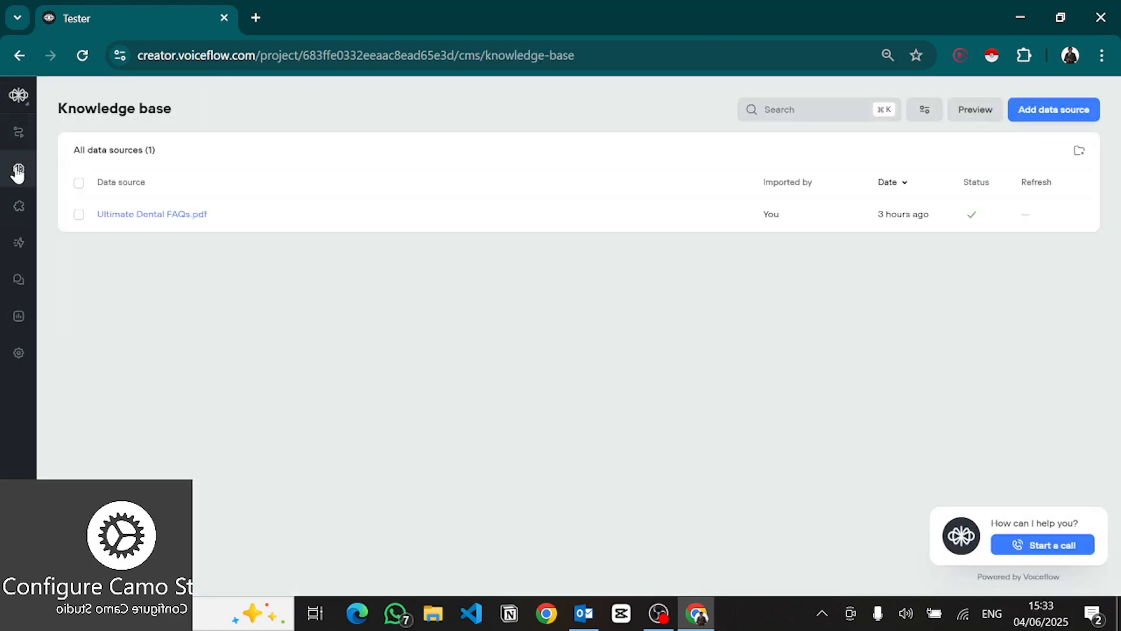
{"action": "left_click", "coordinate": [1052, 124]}
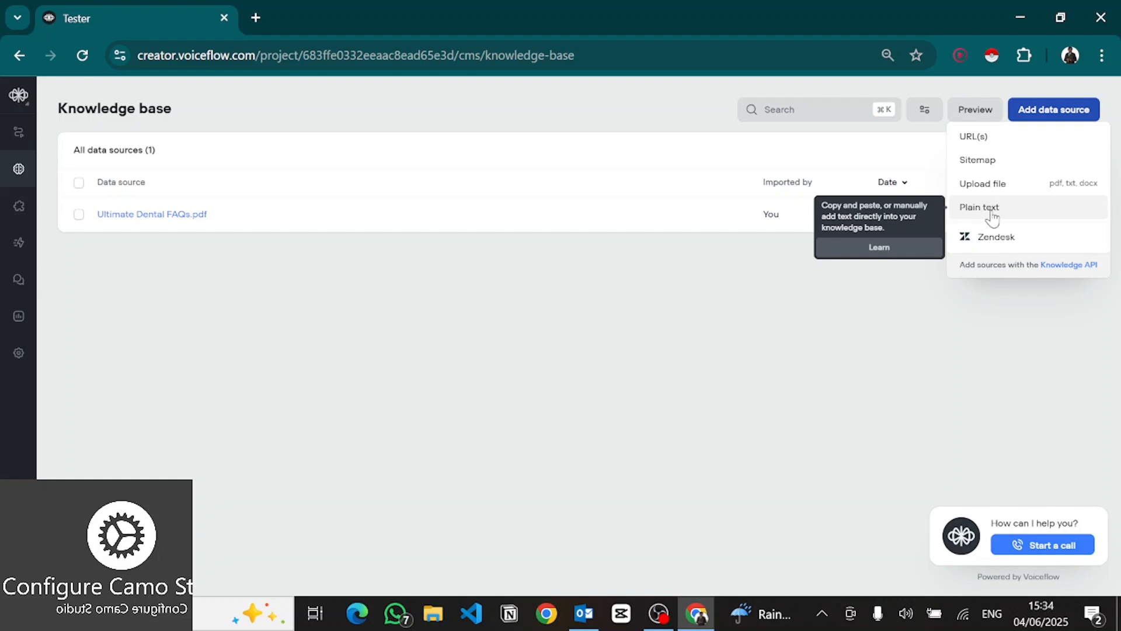
{"action": "left_click", "coordinate": [981, 183]}
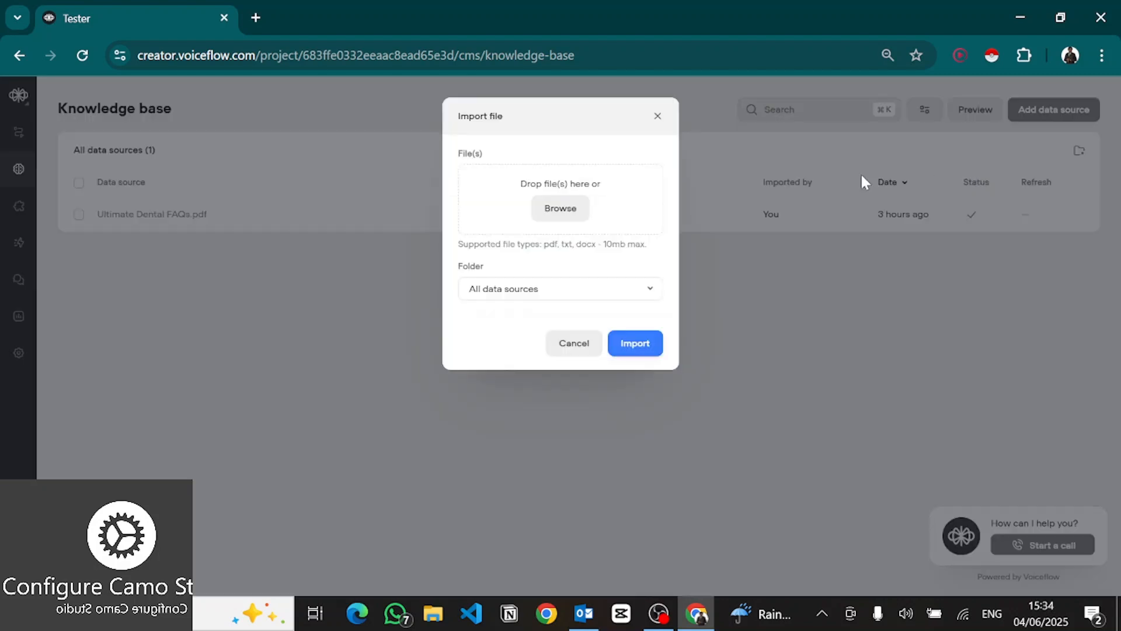
{"action": "left_click", "coordinate": [598, 184]}
{"action": "left_click", "coordinate": [585, 214]}
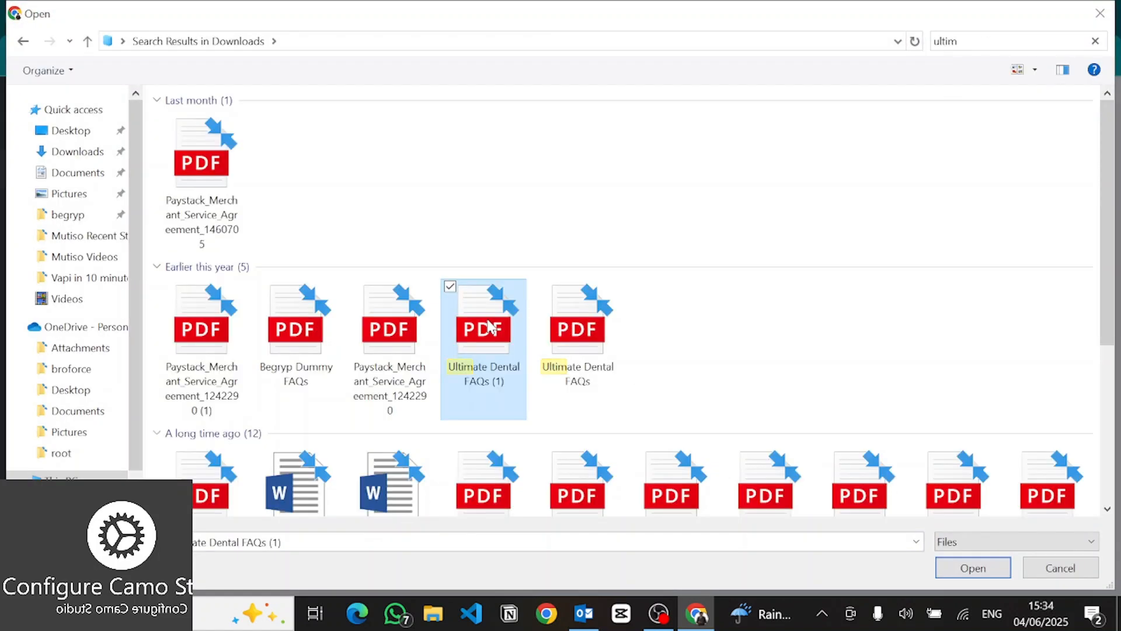
{"action": "double_click", "coordinate": [488, 325]}
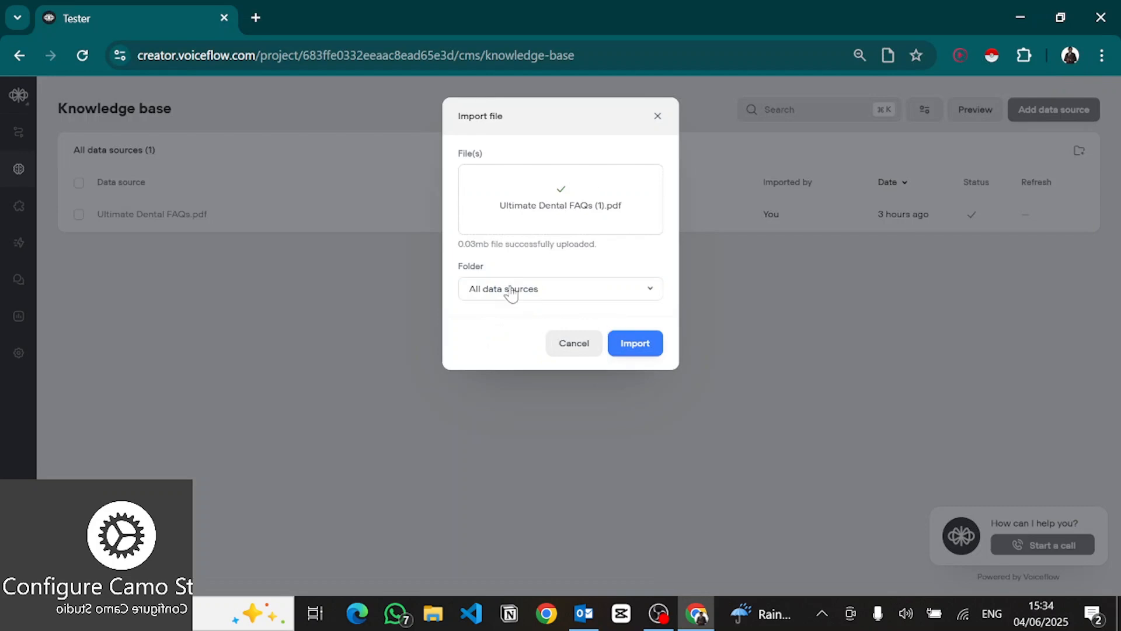
{"action": "left_click", "coordinate": [629, 348]}
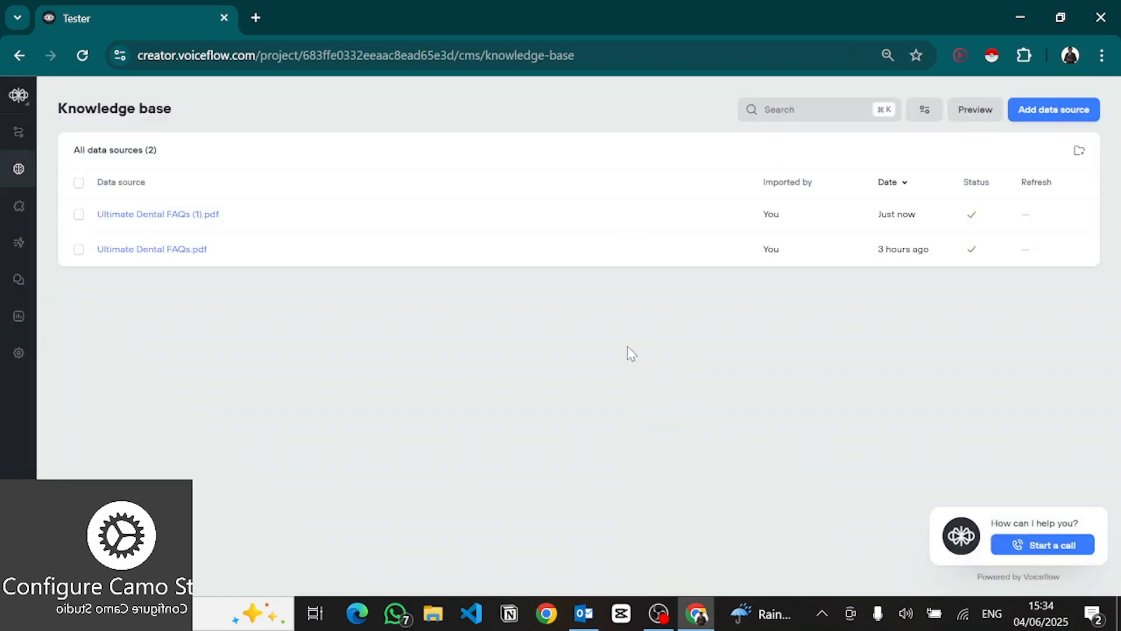
Step: Permanently delete the old 'Ultimate Dental FAQs.pdf' and return to the workflow canvas
{"action": "left_click", "coordinate": [79, 251]}
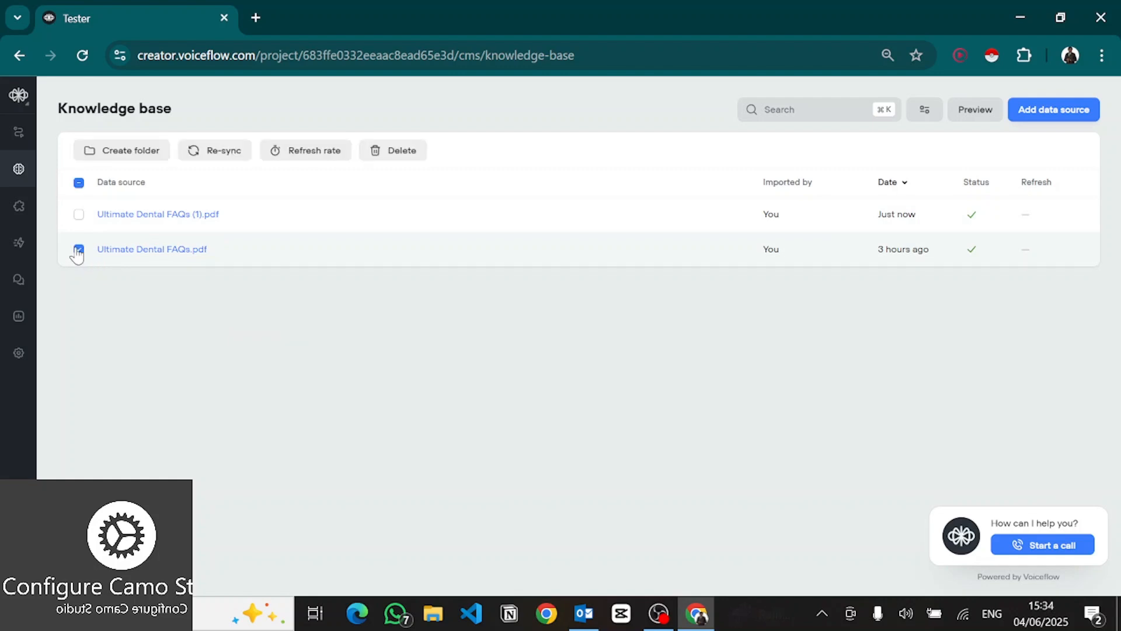
{"action": "left_click", "coordinate": [377, 151]}
{"action": "left_click", "coordinate": [617, 210]}
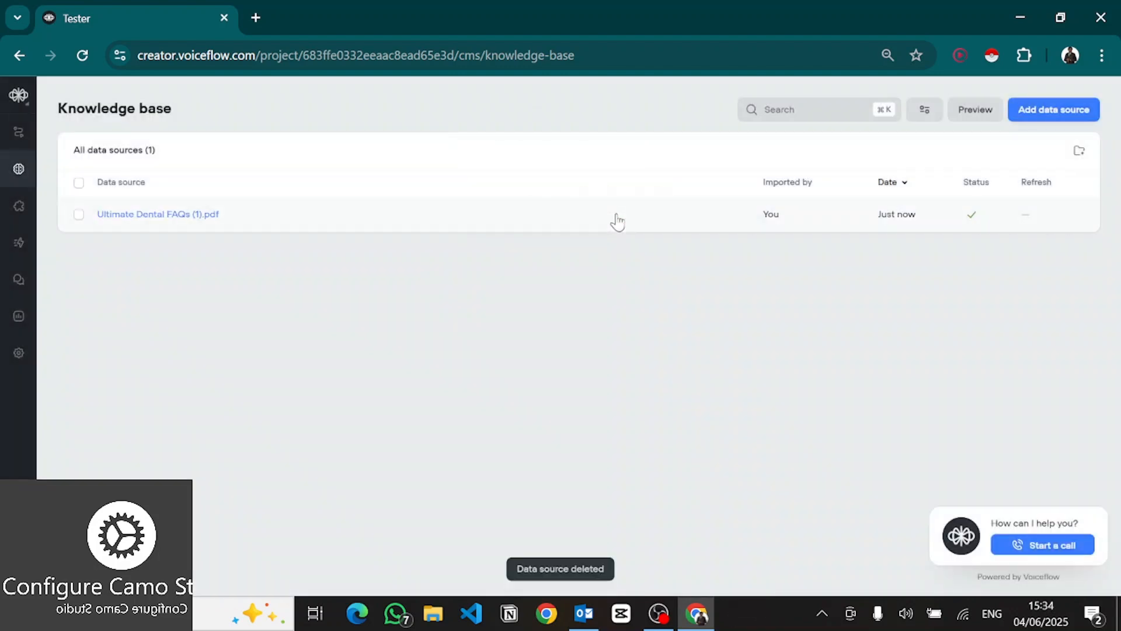
{"action": "left_click", "coordinate": [3, 140]}
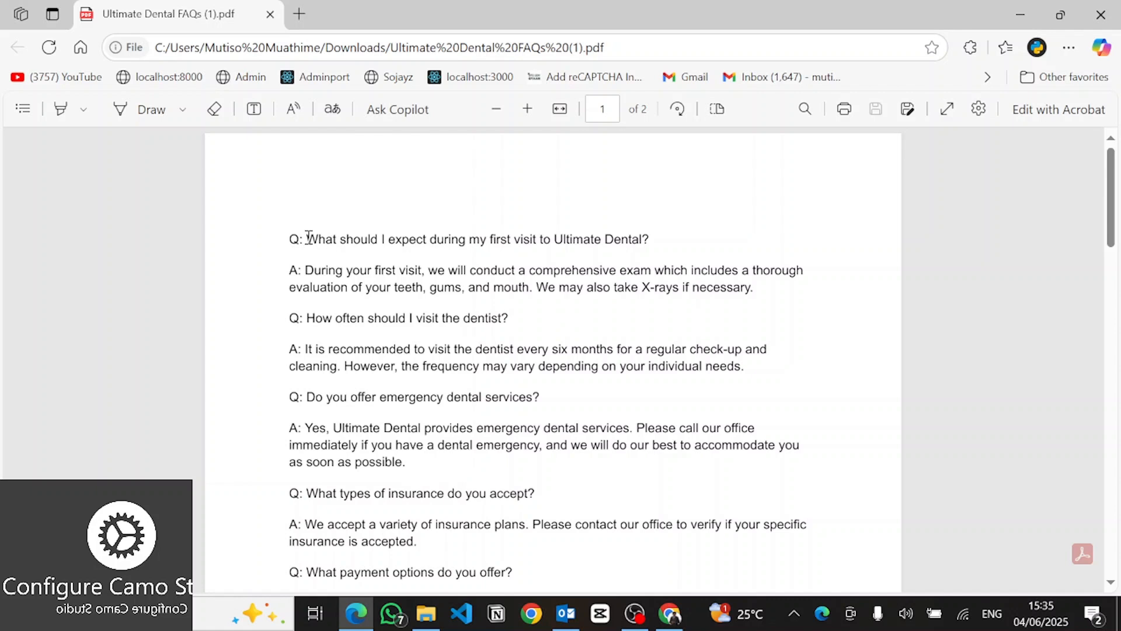
Step: Review the first FAQ question and answer in the PDF, then return to the Voiceflow Tester canvas
{"action": "left_click_drag", "start_coordinate": [309, 238], "coordinate": [683, 223]}
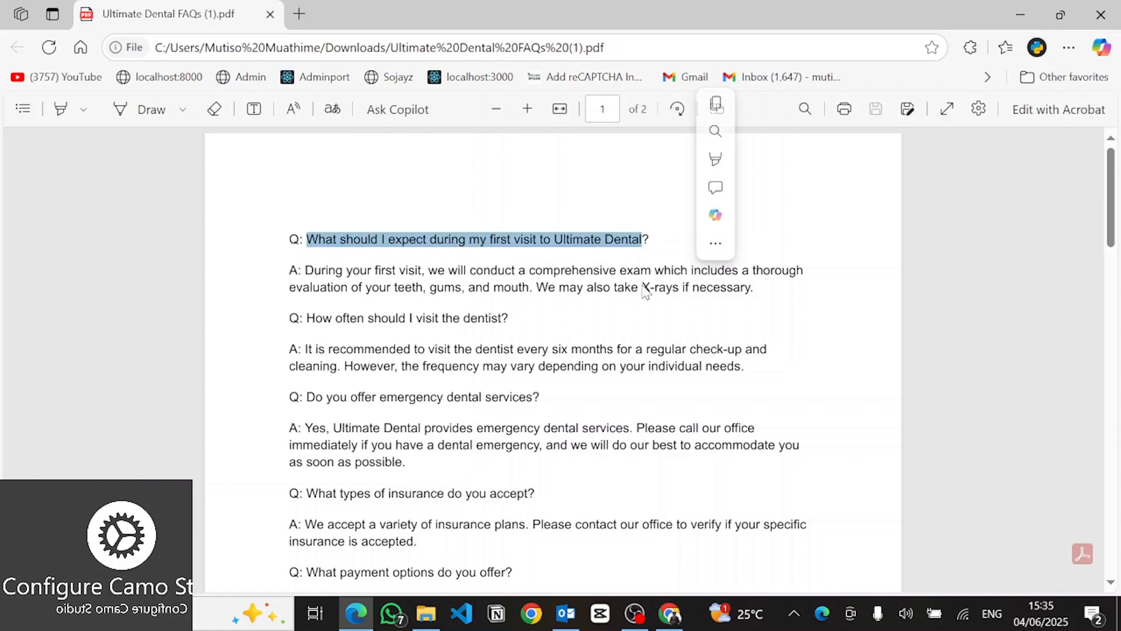
{"action": "left_click_drag", "start_coordinate": [645, 287], "coordinate": [356, 263]}
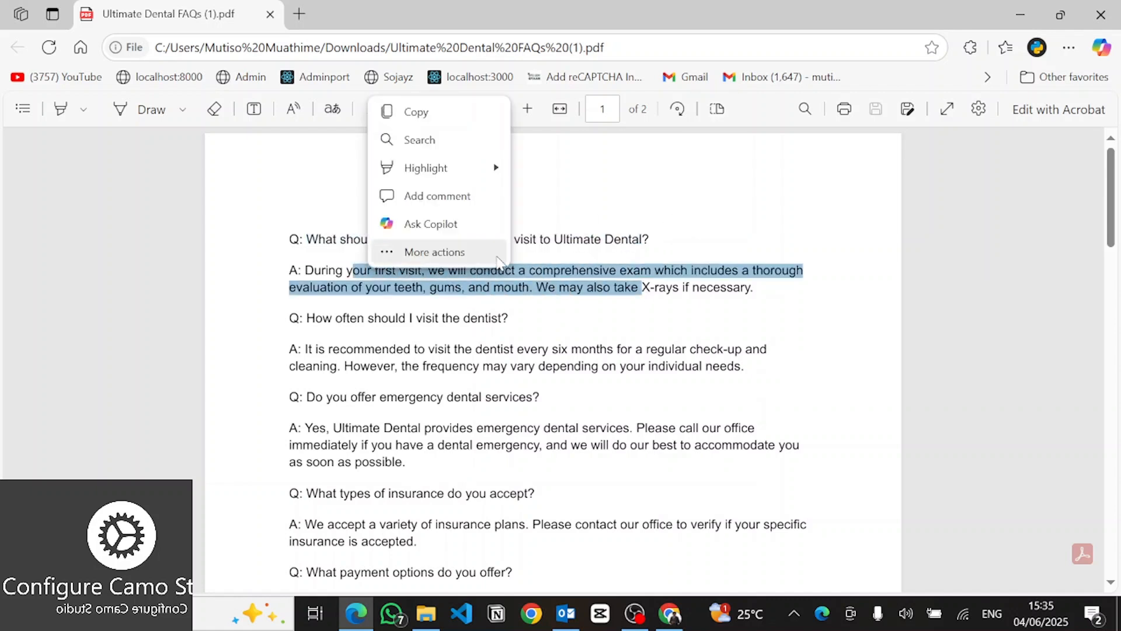
{"action": "left_click", "coordinate": [499, 261]}
{"action": "left_click", "coordinate": [278, 271]}
{"action": "left_click", "coordinate": [278, 271]}
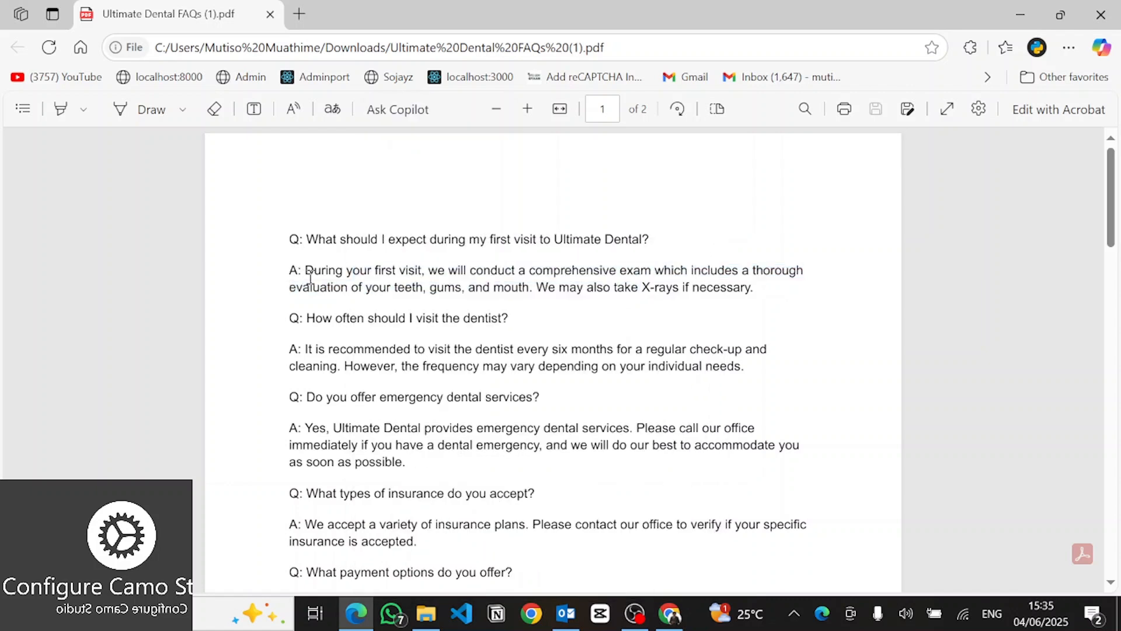
{"action": "key", "text": "alt+Tab"}
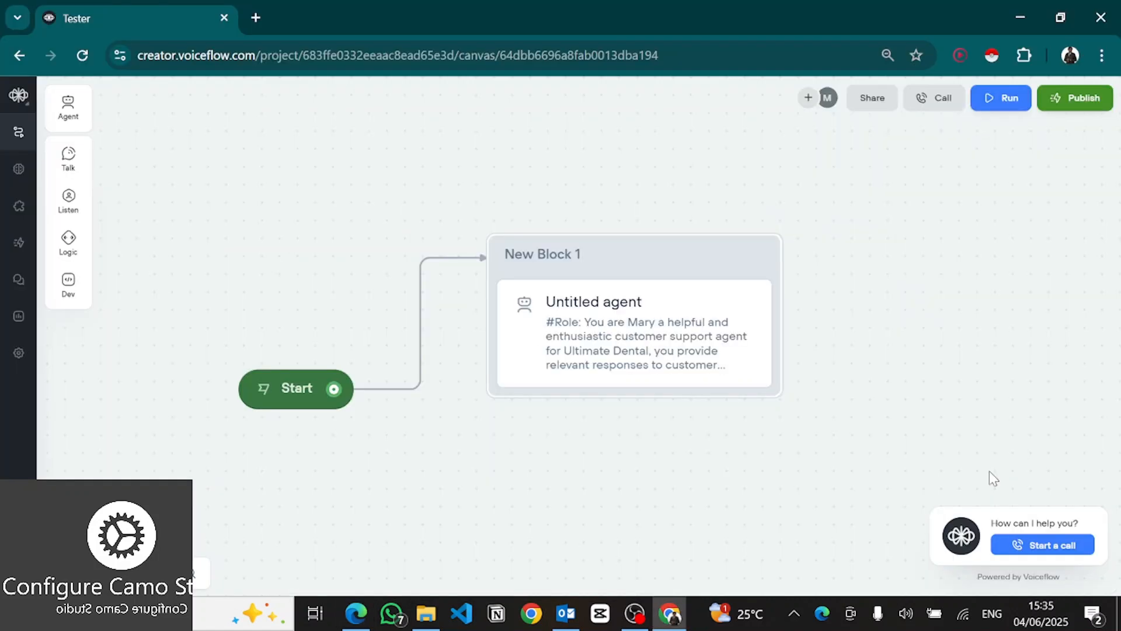
Step: Run a test voice call with the dental agent, comparing answers to the FAQs PDF, then end it
{"action": "left_click", "coordinate": [1018, 547]}
{"action": "key", "text": "alt+Tab"}
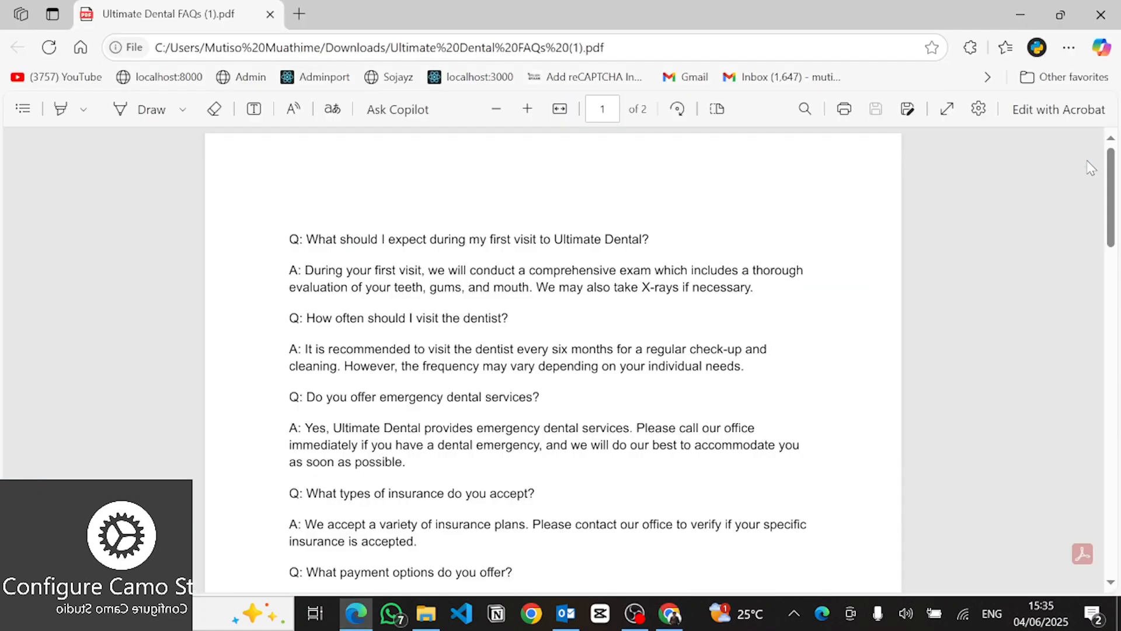
{"action": "scroll", "coordinate": [793, 458], "scroll_direction": "down", "scroll_amount": 2}
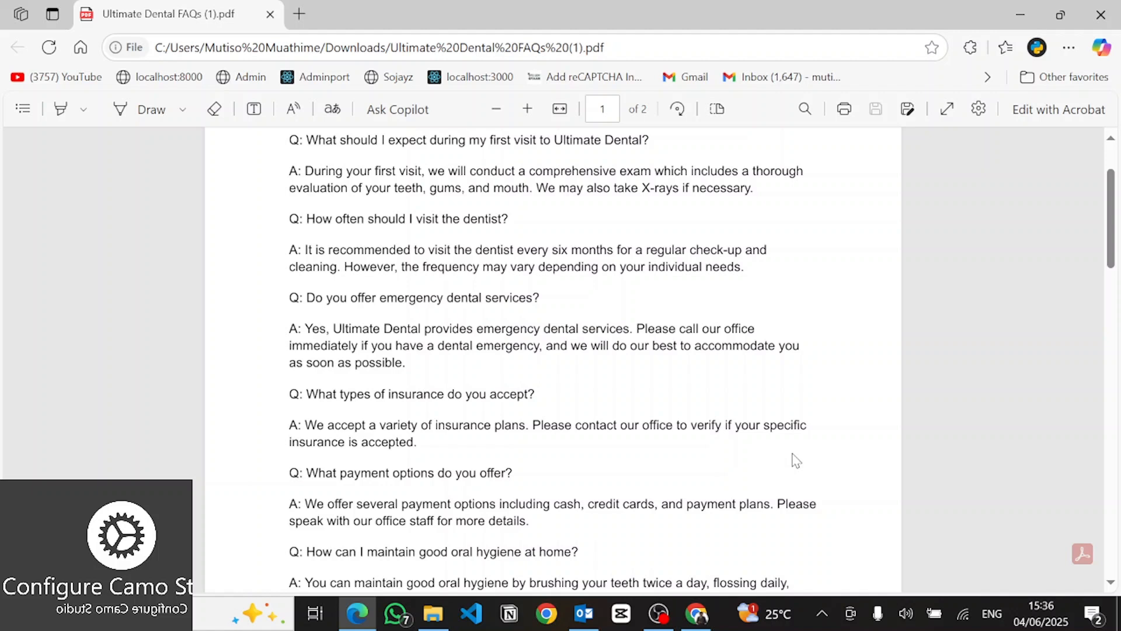
{"action": "key", "text": "alt+Tab"}
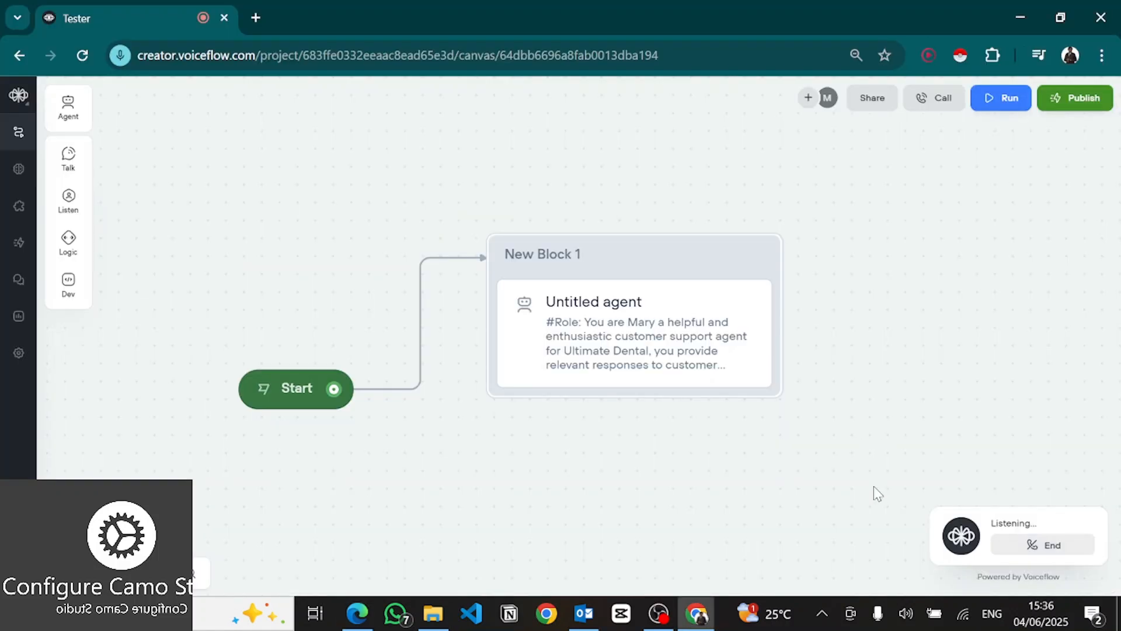
{"action": "left_click", "coordinate": [1068, 553]}
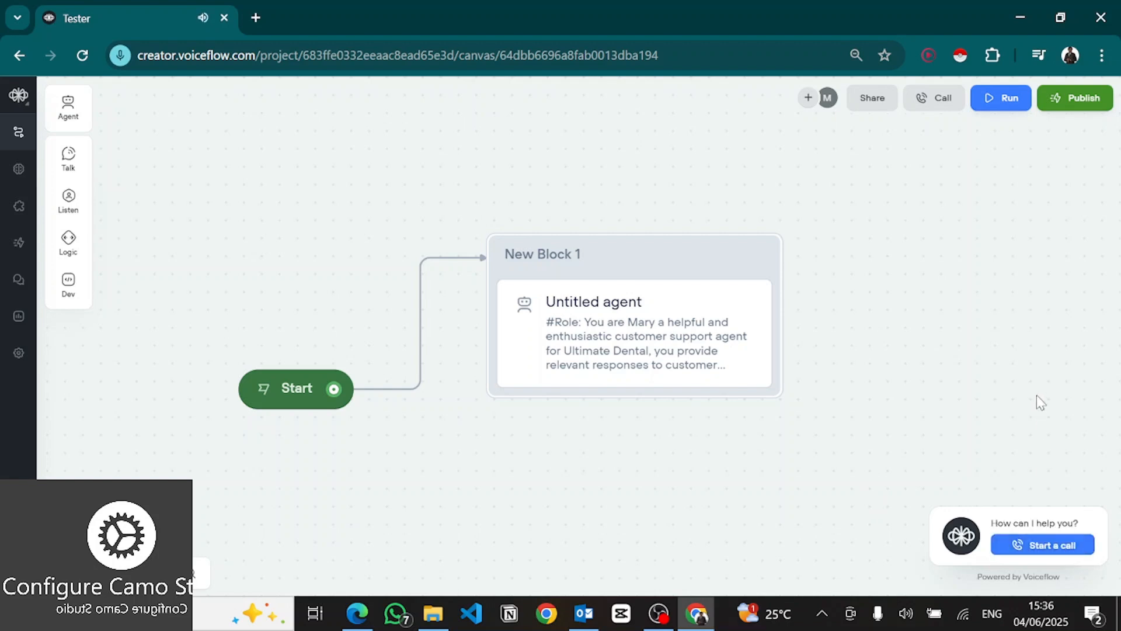
{"action": "key", "text": "alt+Tab"}
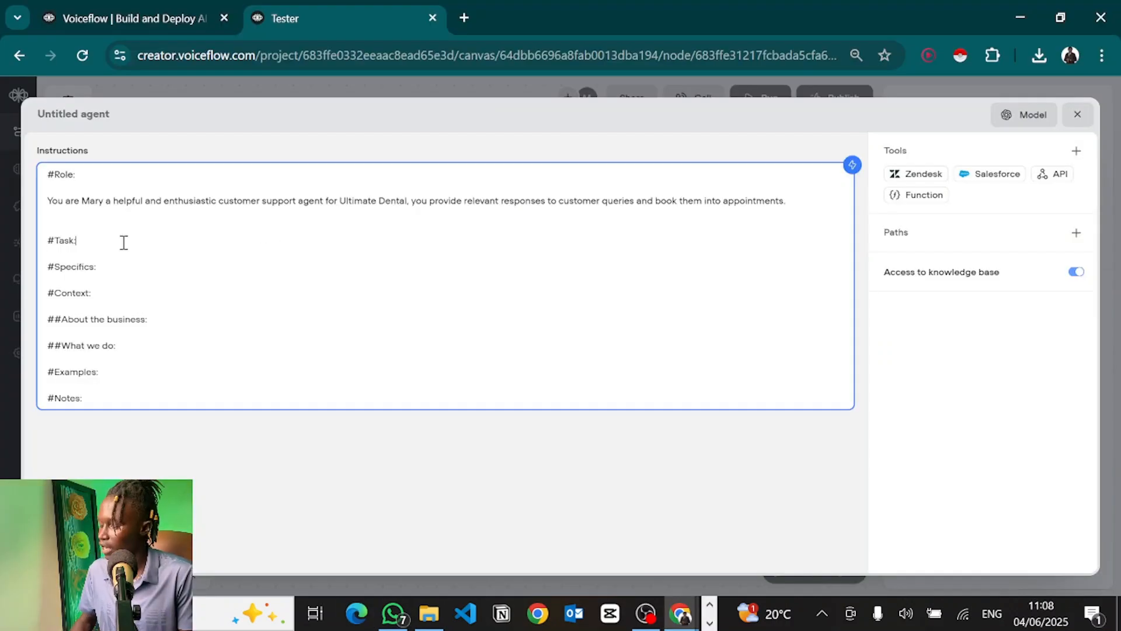
Step: Add the knowledge-base answering and 'bookAppointment' FUNCTION booking instructions on separate lines under #Task
{"action": "key", "text": "Return"}
{"action": "left_click", "coordinate": [54, 266]}
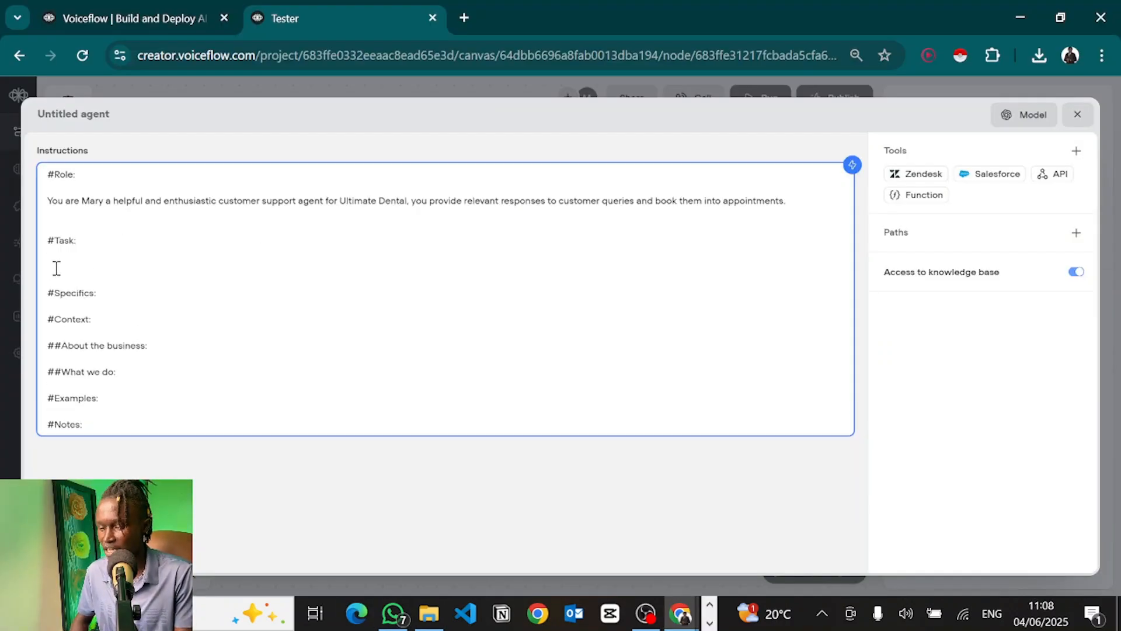
{"action": "type", "text": "Use information available in the knowledge base to provide relevant responses to customer queries."}
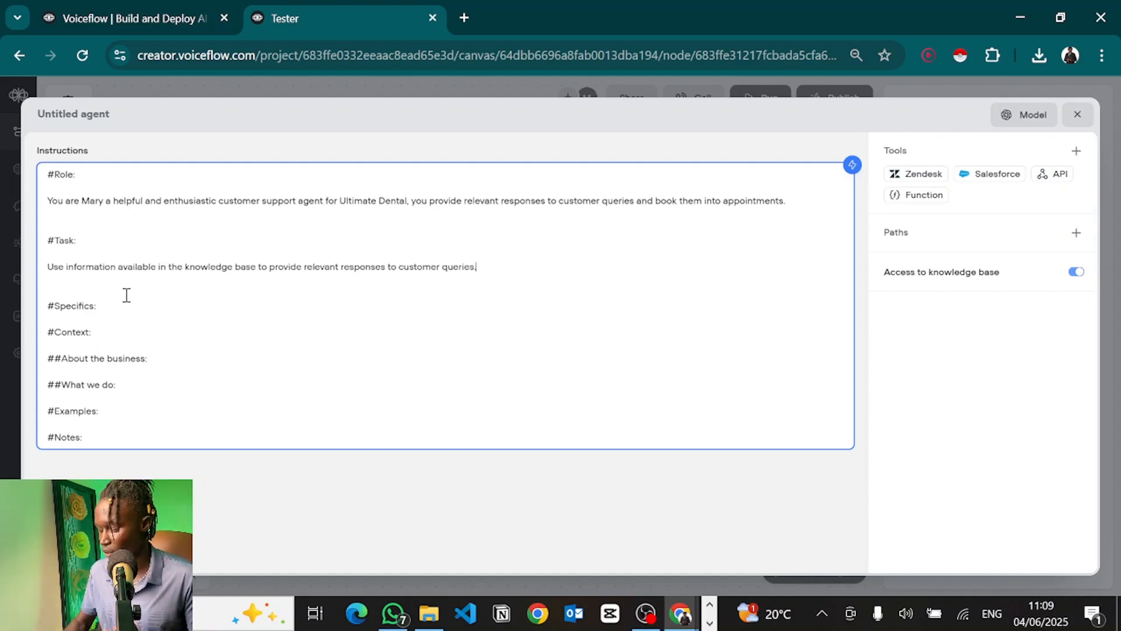
{"action": "key", "text": "Return"}
{"action": "key", "text": "Return"}
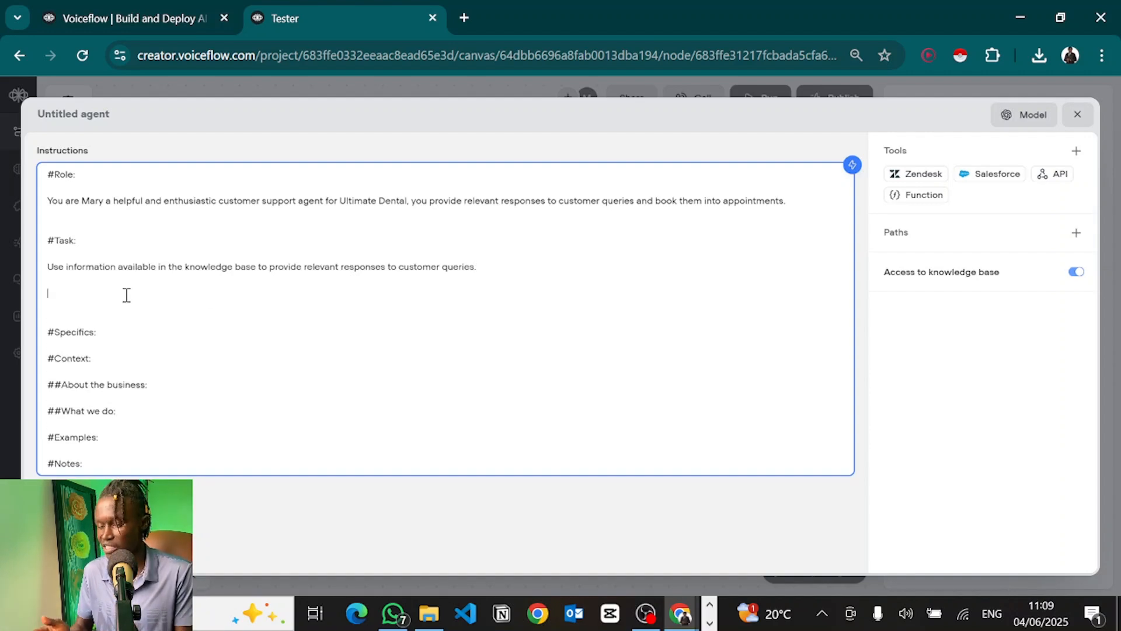
{"action": "type", "text": "Once the user expresses interest in booking an appointment, call the \"bookAppointment\" FUNCTION to book them in."}
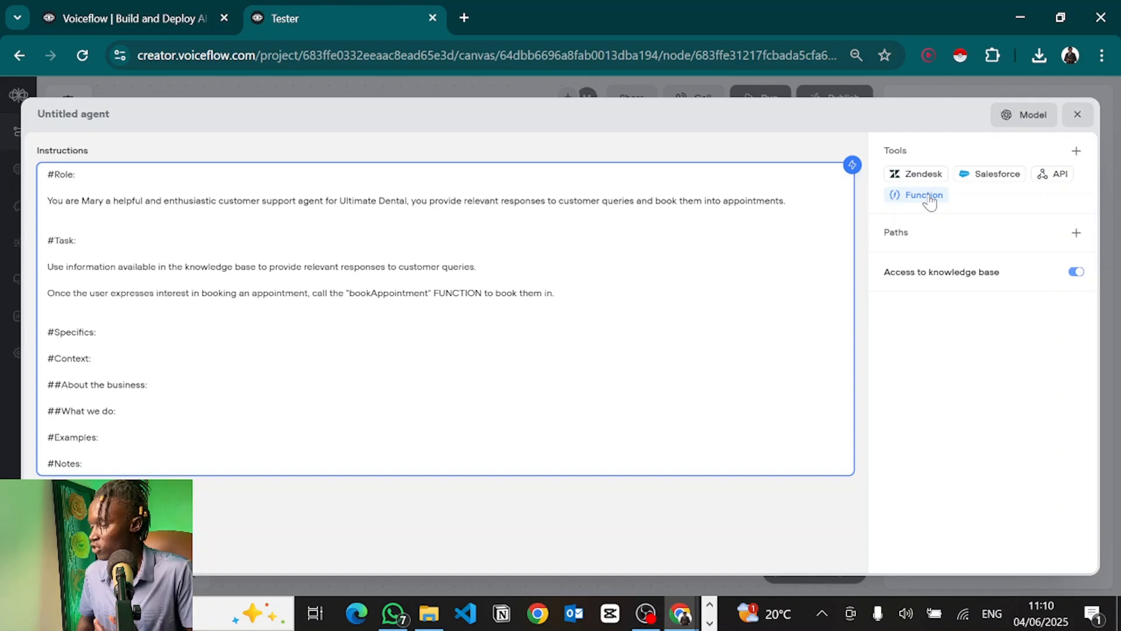
Step: Create a new Untitled API tool from the agent's API tools options
{"action": "left_click", "coordinate": [1062, 177]}
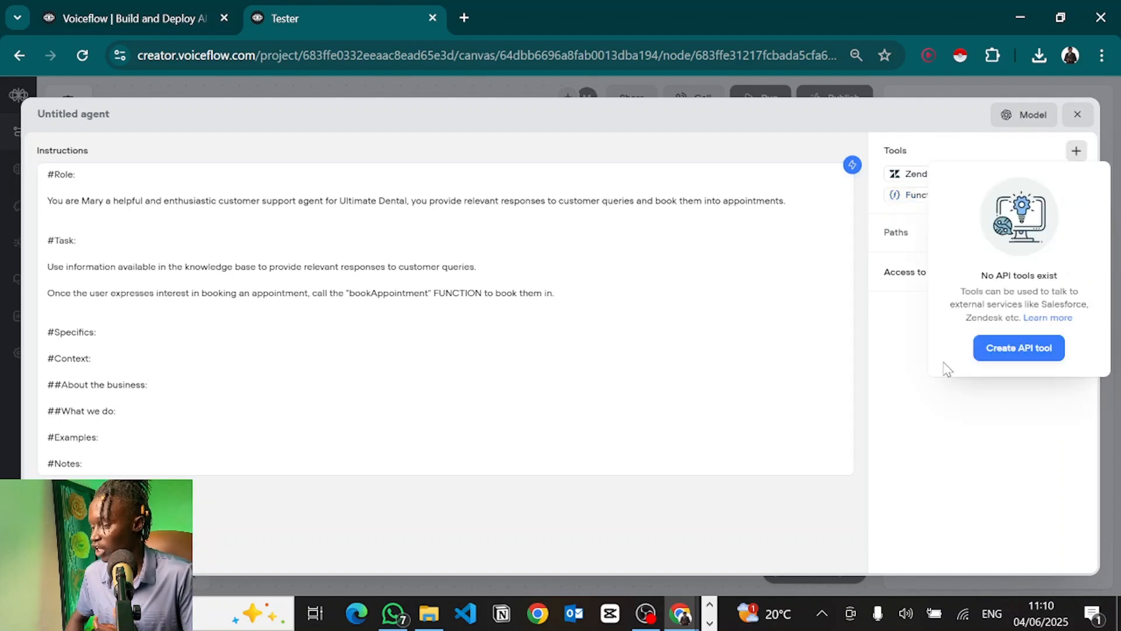
{"action": "left_click", "coordinate": [909, 352]}
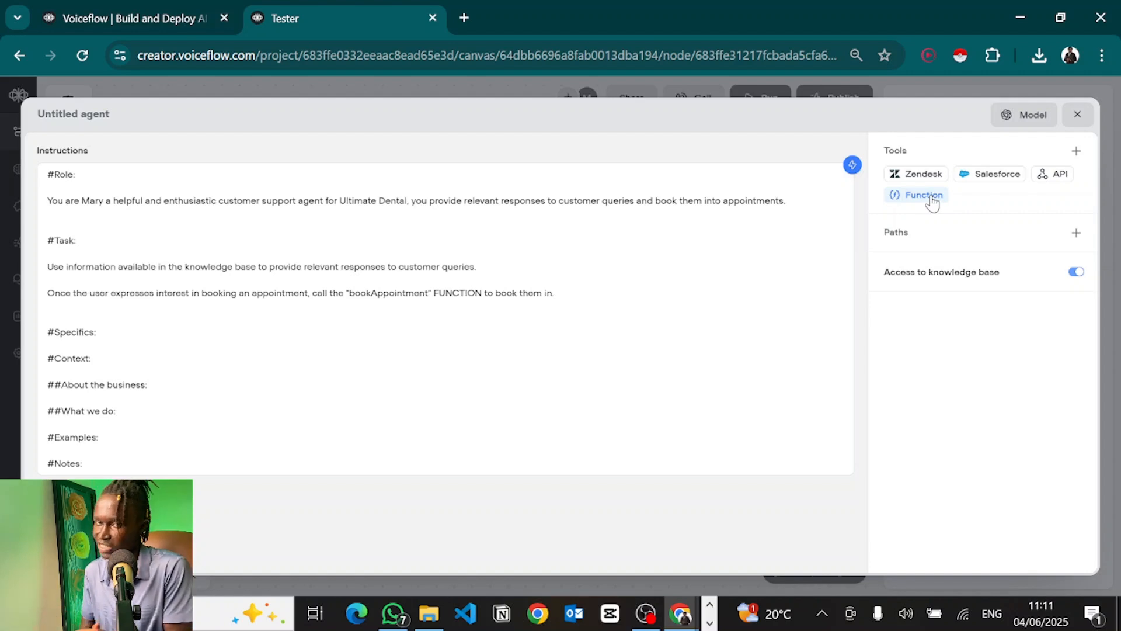
{"action": "left_click", "coordinate": [1051, 174]}
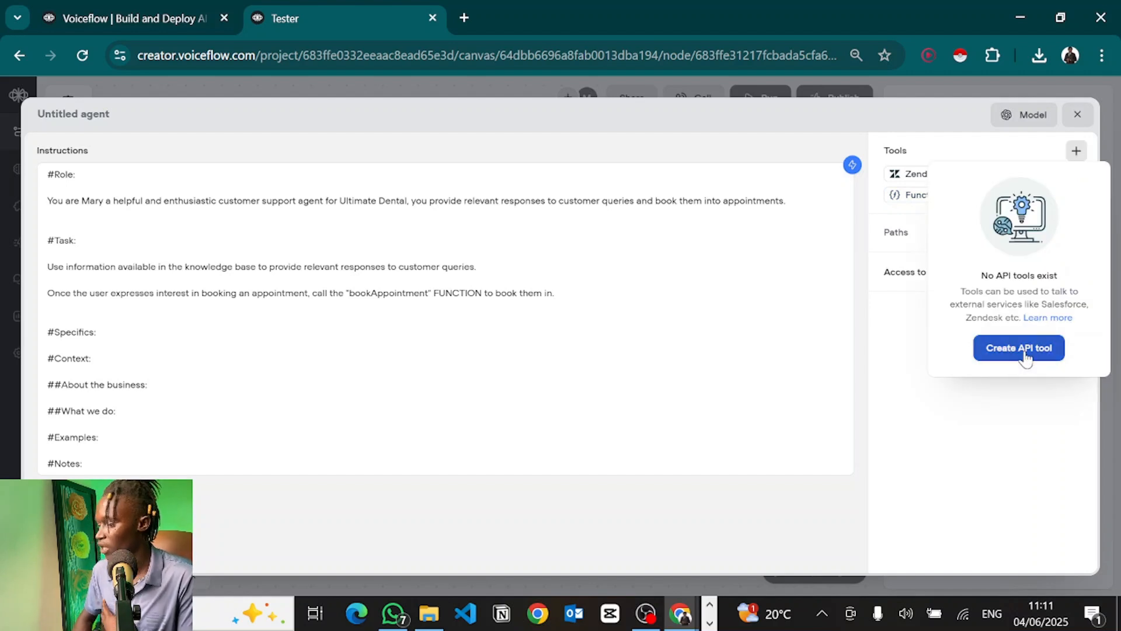
{"action": "left_click", "coordinate": [1021, 348]}
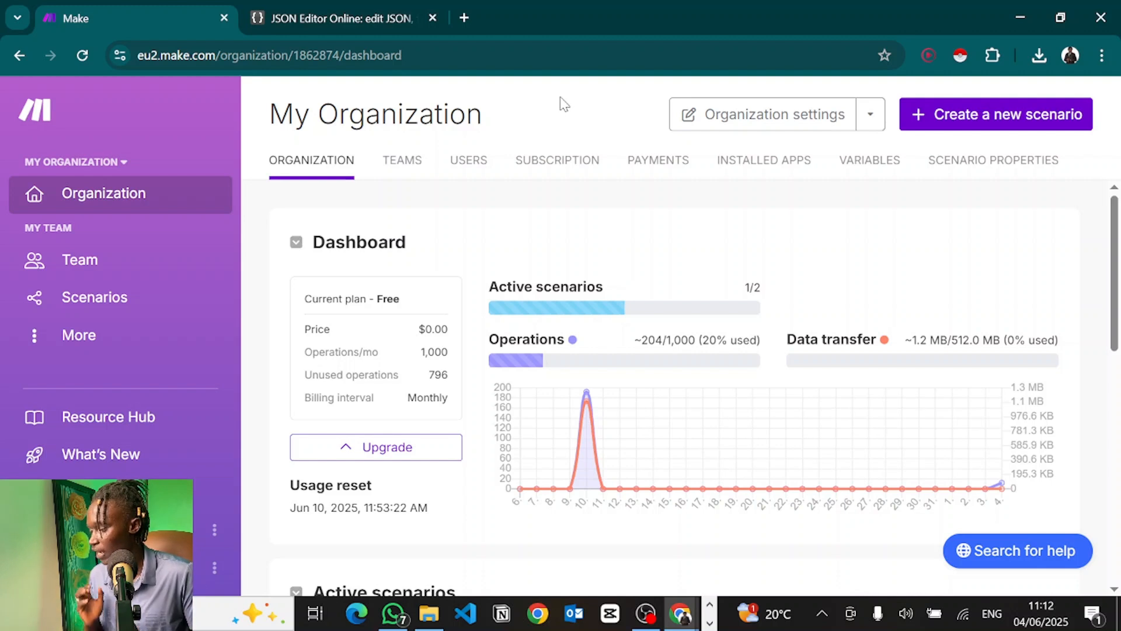
Step: Create a Make scenario with a default-named Custom webhook and paste its address as Voiceflow's request URL
{"action": "left_click", "coordinate": [1002, 129]}
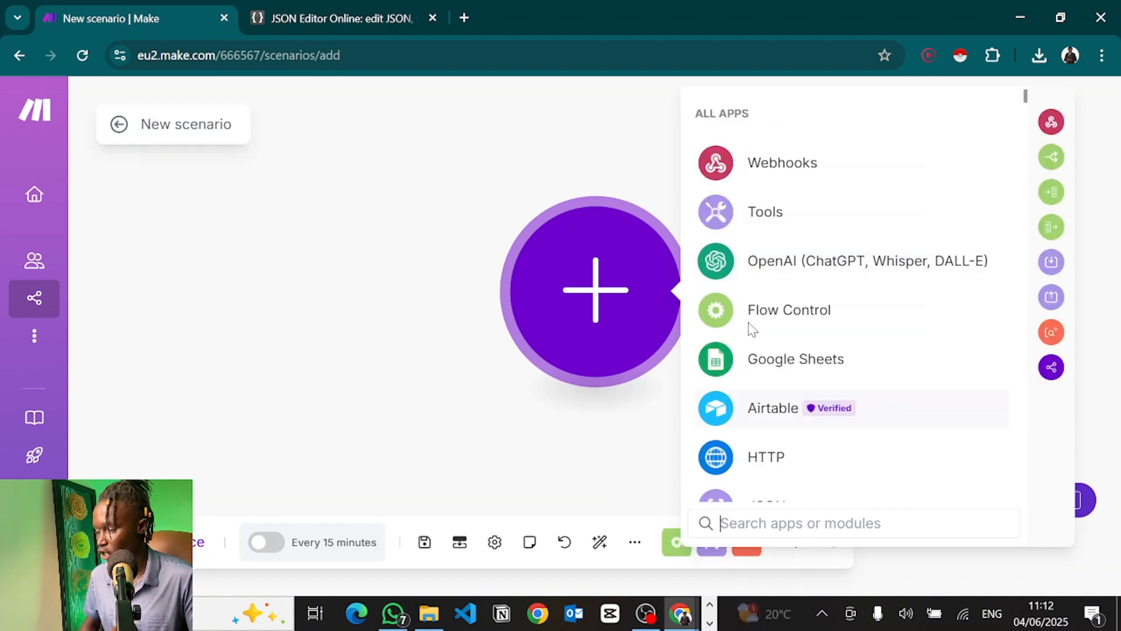
{"action": "left_click", "coordinate": [739, 170]}
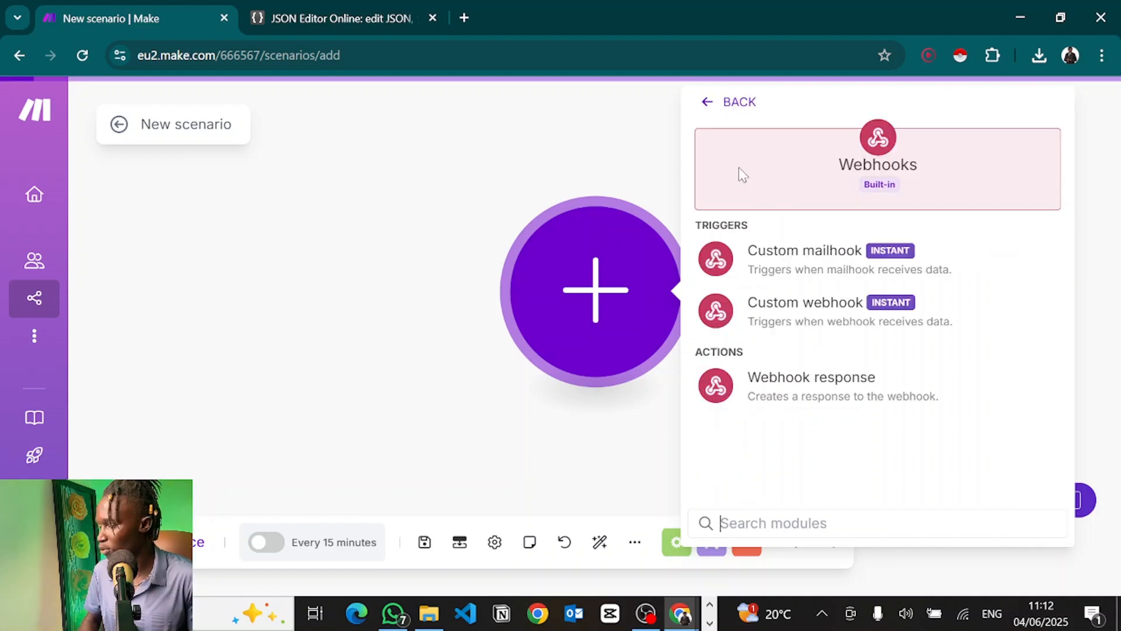
{"action": "left_click", "coordinate": [769, 302]}
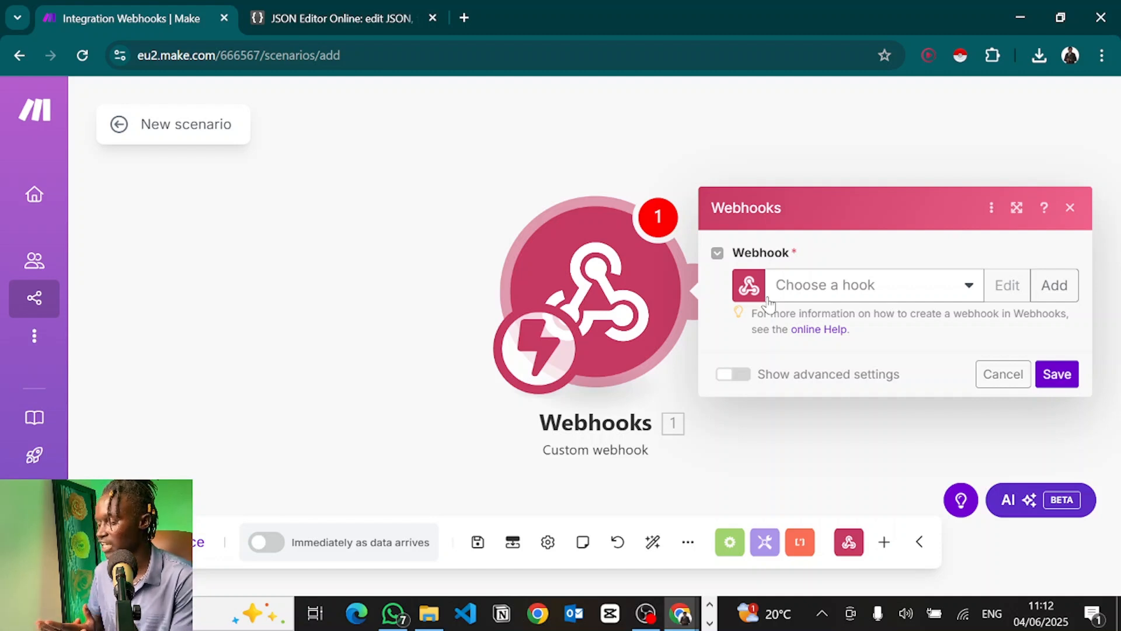
{"action": "left_click", "coordinate": [1054, 285]}
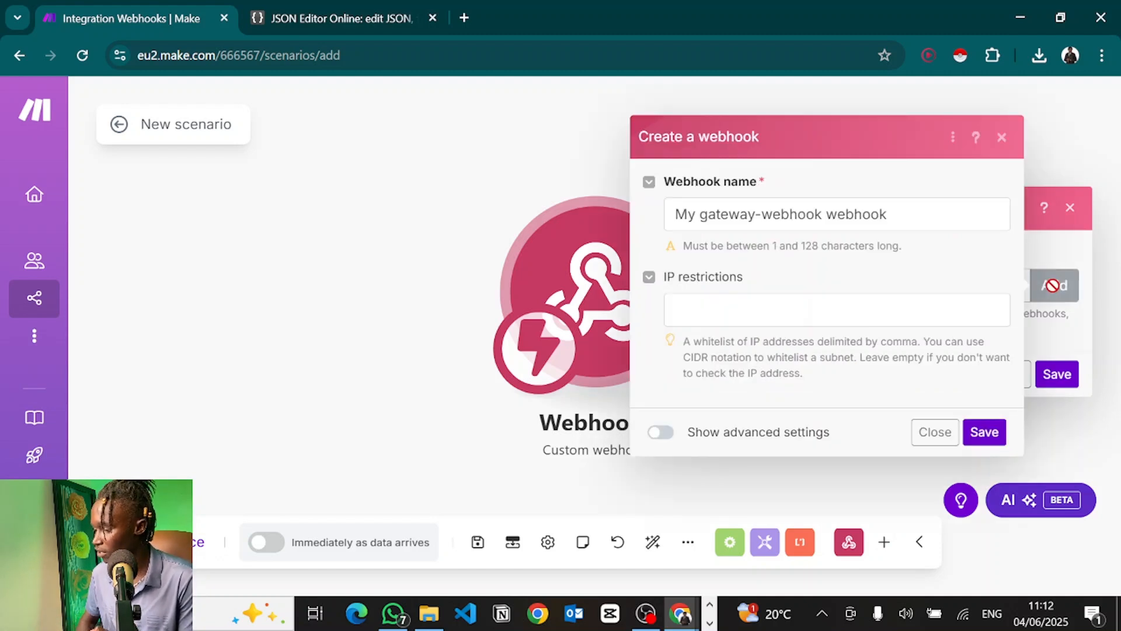
{"action": "left_click", "coordinate": [983, 439]}
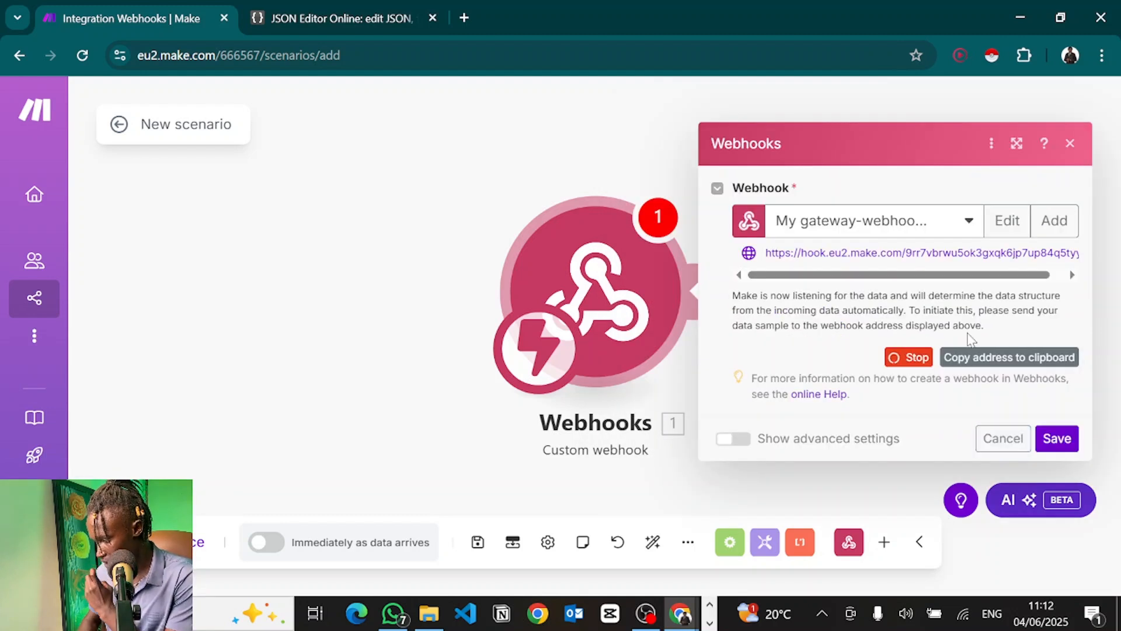
{"action": "left_click", "coordinate": [978, 358]}
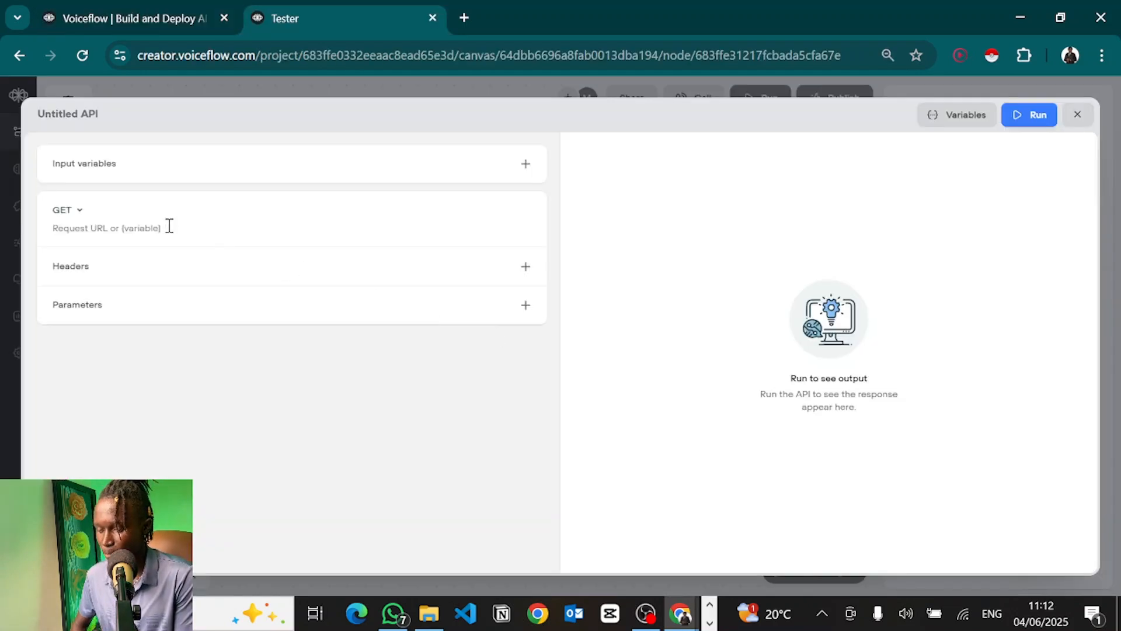
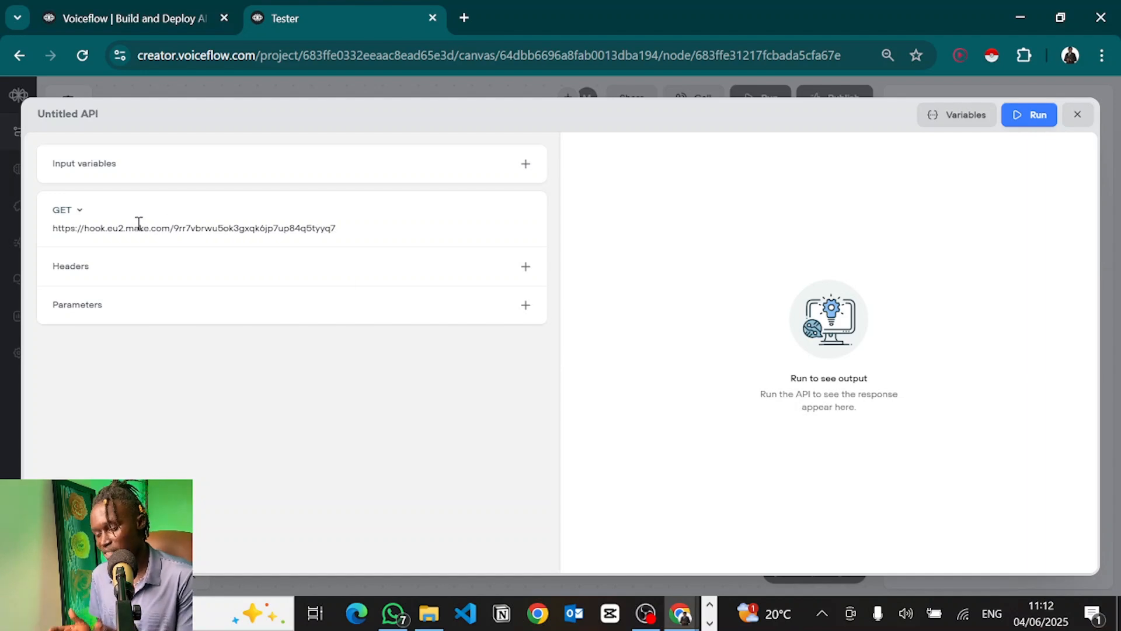
Step: Switch the request method to POST and add a customerName input variable with a description
{"action": "left_click", "coordinate": [78, 208]}
{"action": "left_click", "coordinate": [73, 257]}
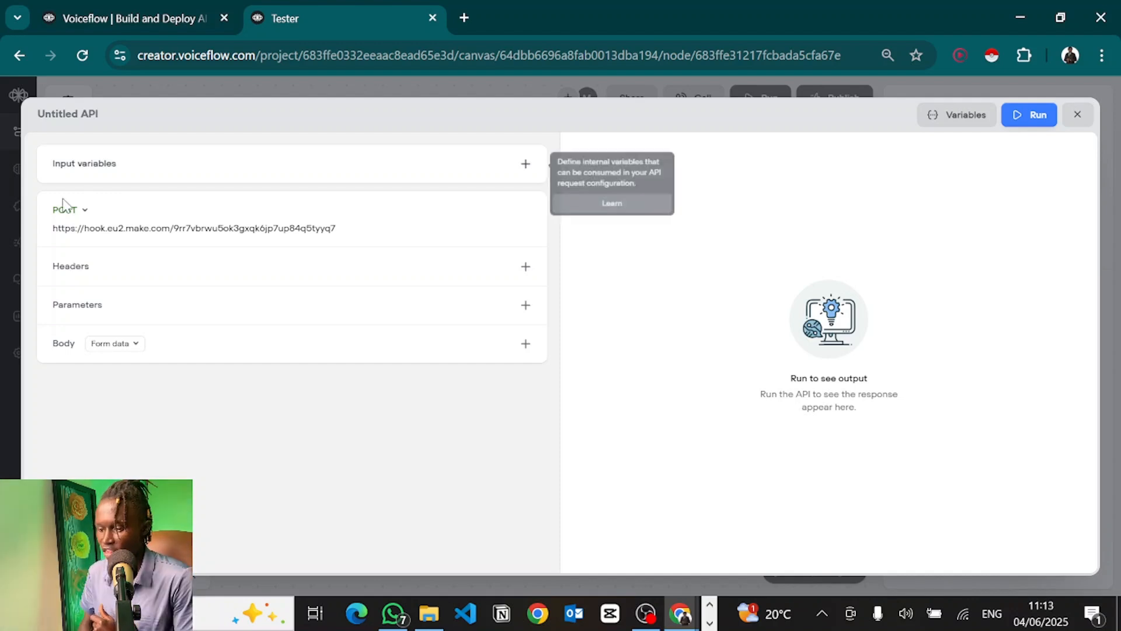
{"action": "left_click", "coordinate": [181, 176]}
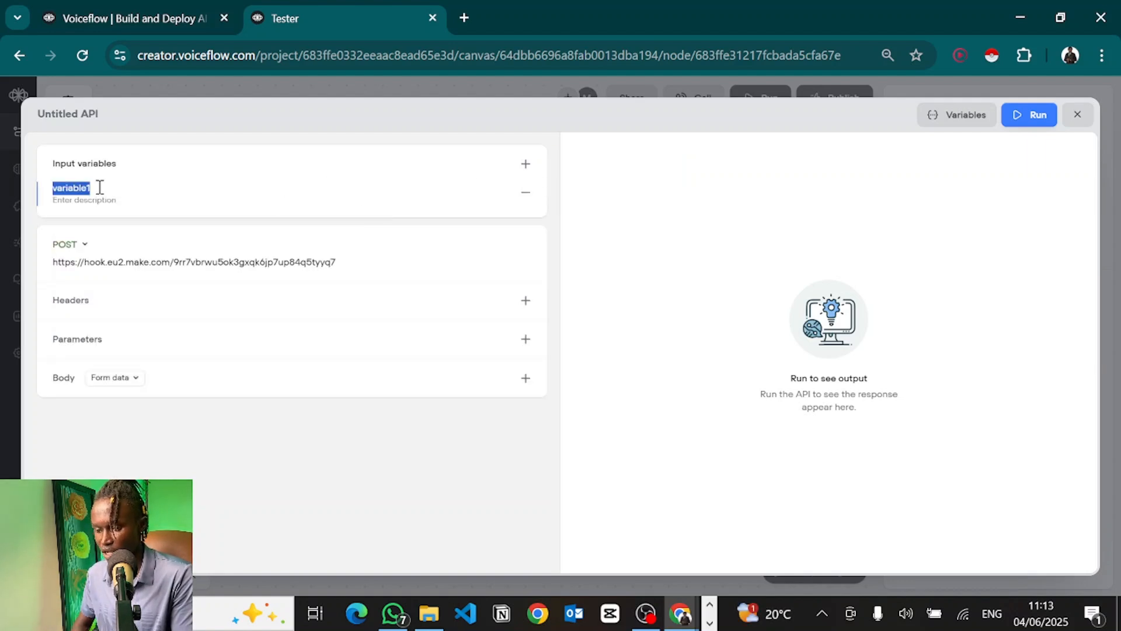
{"action": "left_click", "coordinate": [79, 193]}
{"action": "double_click", "coordinate": [80, 194]}
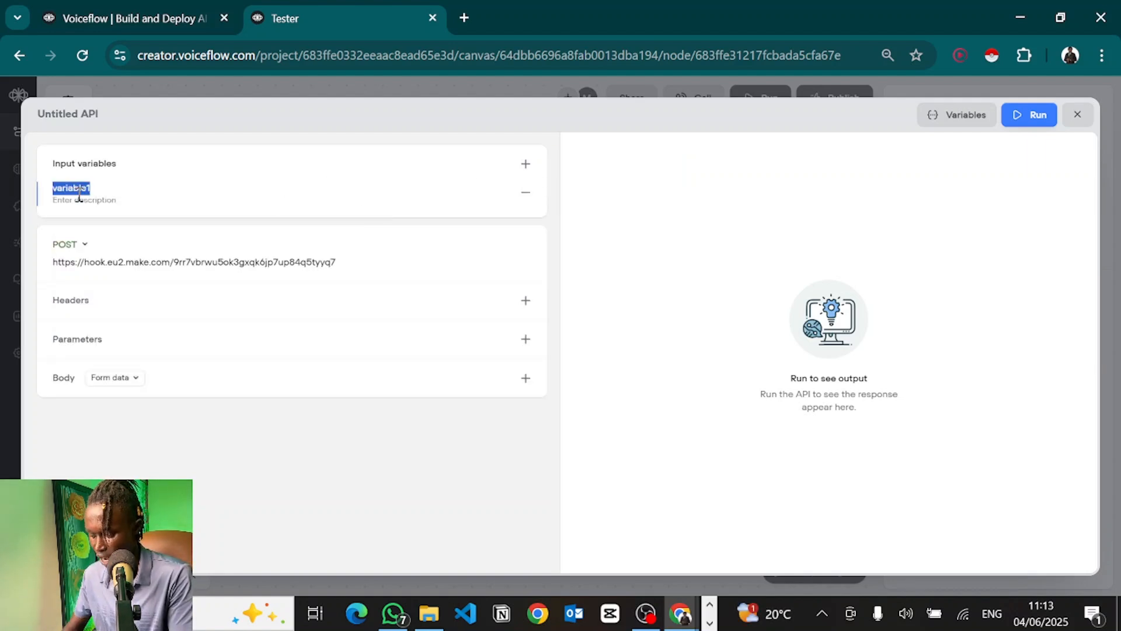
{"action": "type", "text": "cusotmerName"}
{"action": "left_click", "coordinate": [80, 199]}
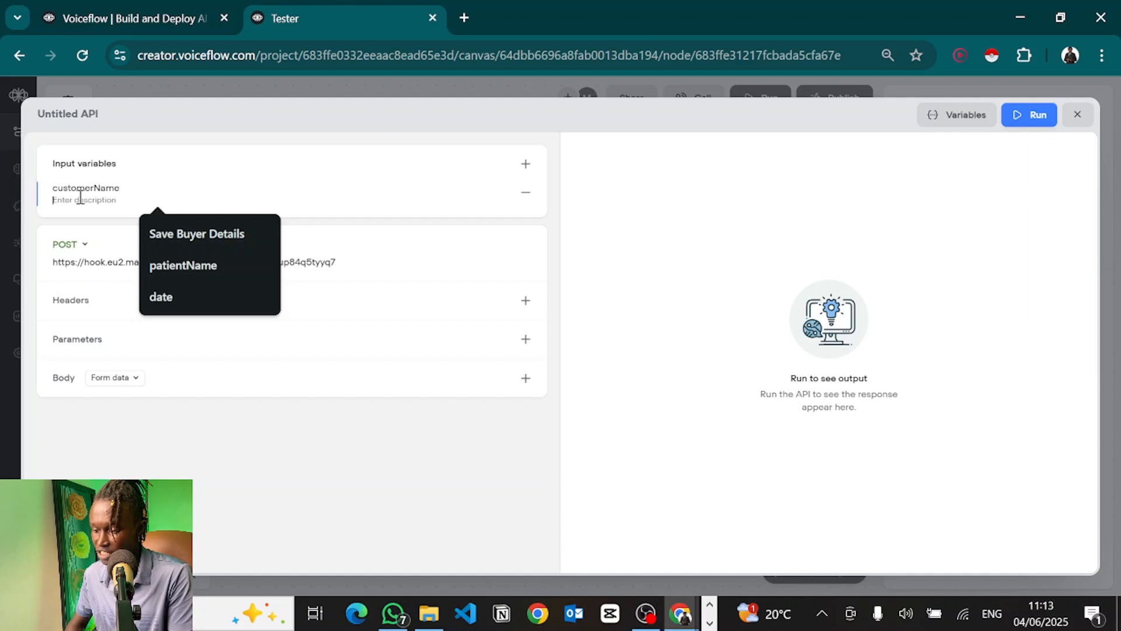
{"action": "type", "text": "This is the customer's name"}
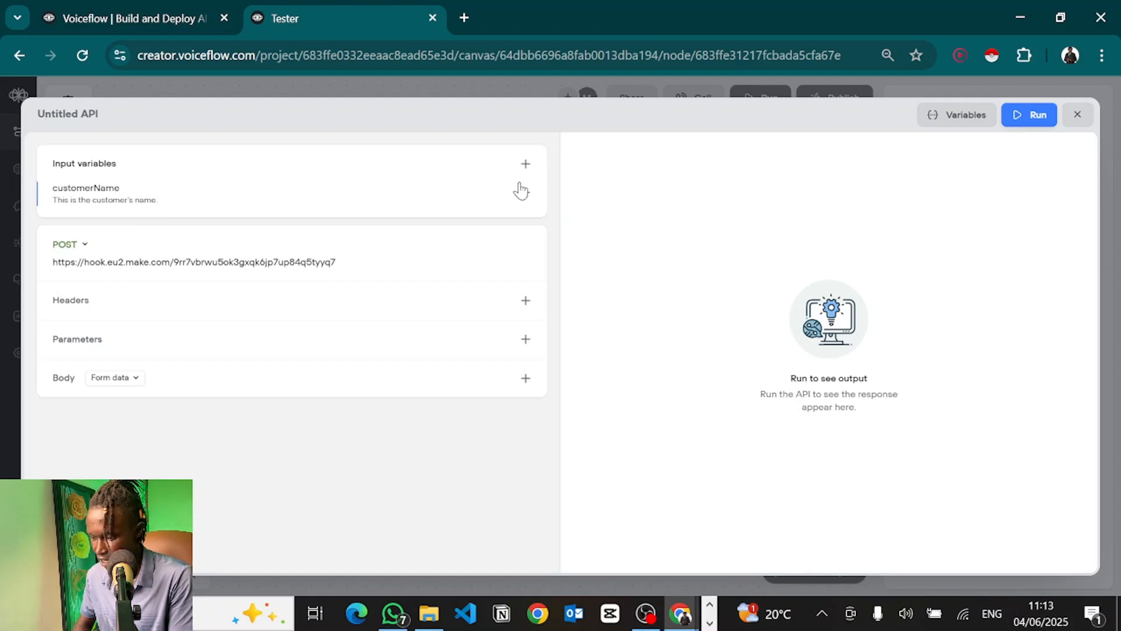
Step: Add customerEmail and customerPhone input variables described as the customer's email and phone number
{"action": "left_click", "coordinate": [526, 164]}
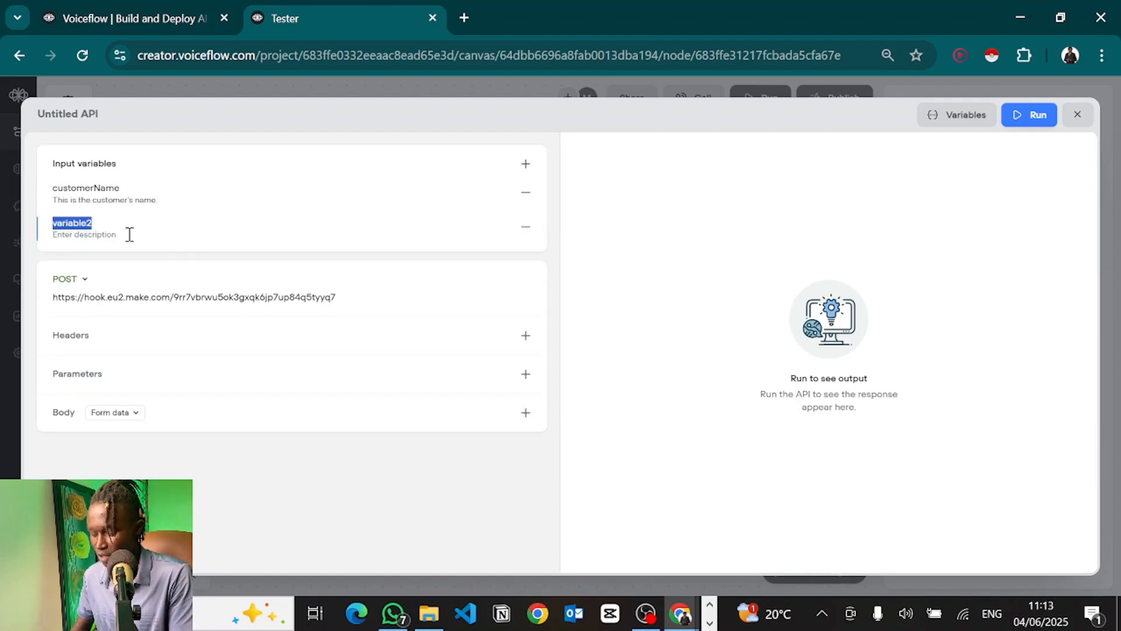
{"action": "type", "text": "customerEmail"}
{"action": "key", "text": "Tab"}
{"action": "type", "text": "This "}
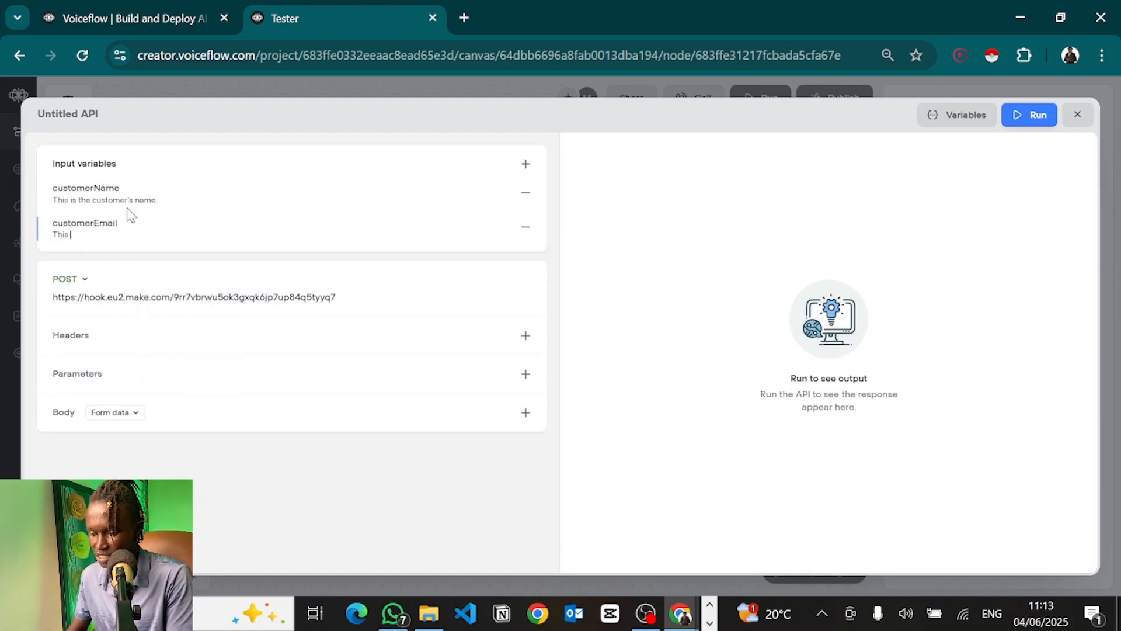
{"action": "type", "text": "is the customer's email"}
{"action": "left_click", "coordinate": [526, 164]}
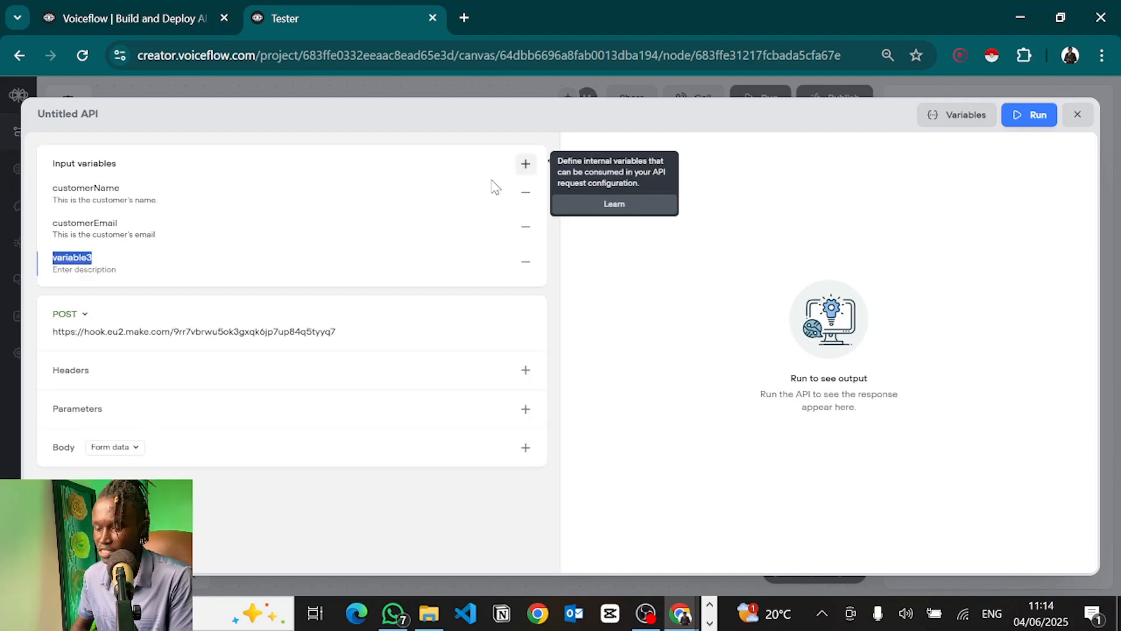
{"action": "type", "text": "customerPhone"}
{"action": "key", "text": "Tab"}
{"action": "type", "text": "This is the customer's phone number"}
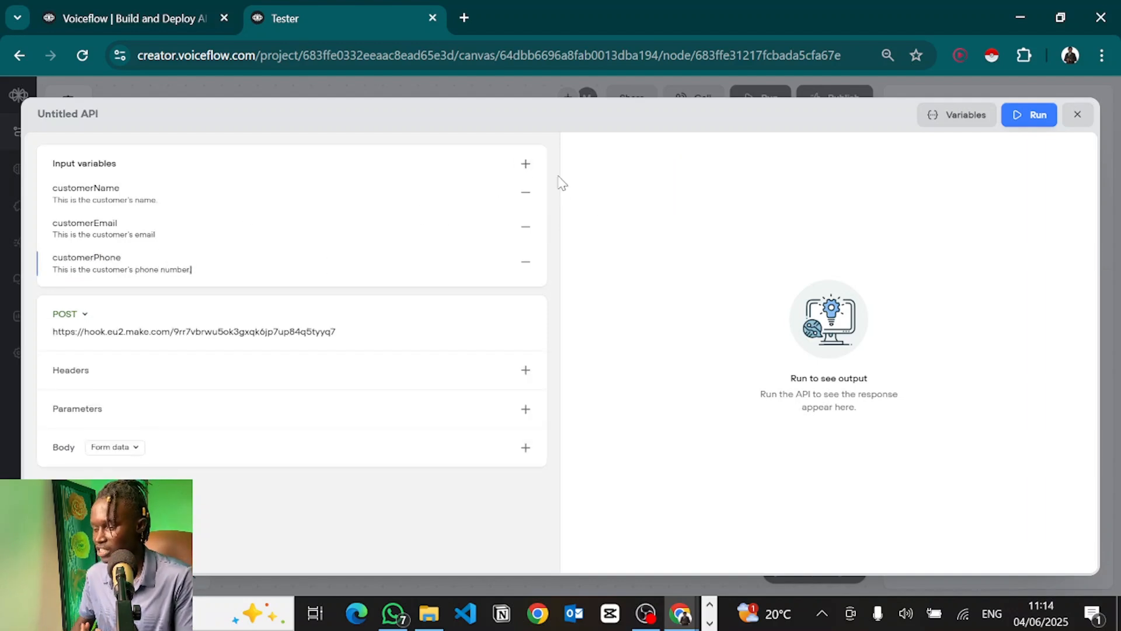
Step: Add a bookingTime input variable described as the time the user wants to book an appointment
{"action": "left_click", "coordinate": [526, 164]}
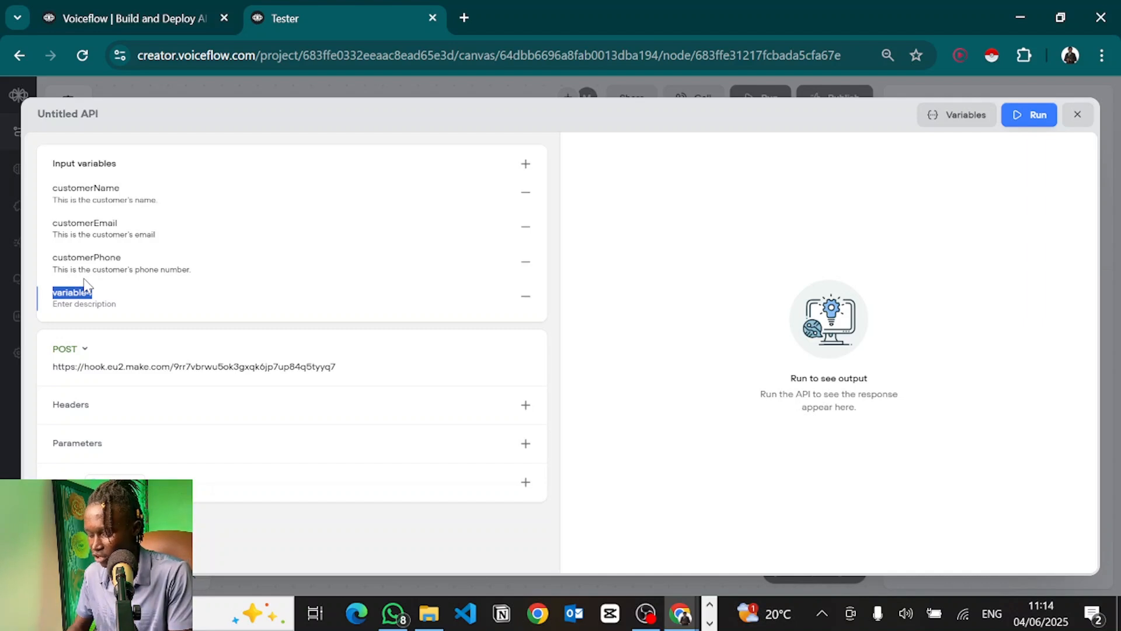
{"action": "type", "text": "bookingTime"}
{"action": "key", "text": "Tab"}
{"action": "type", "text": "This is the time"}
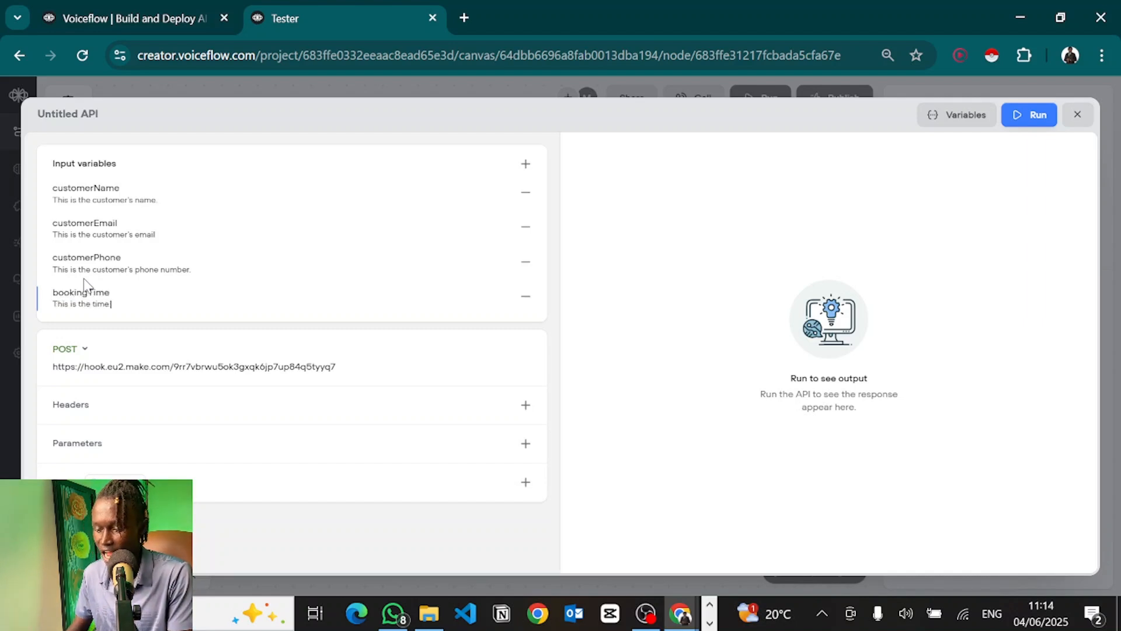
{"action": "type", "text": " the user wants to b"}
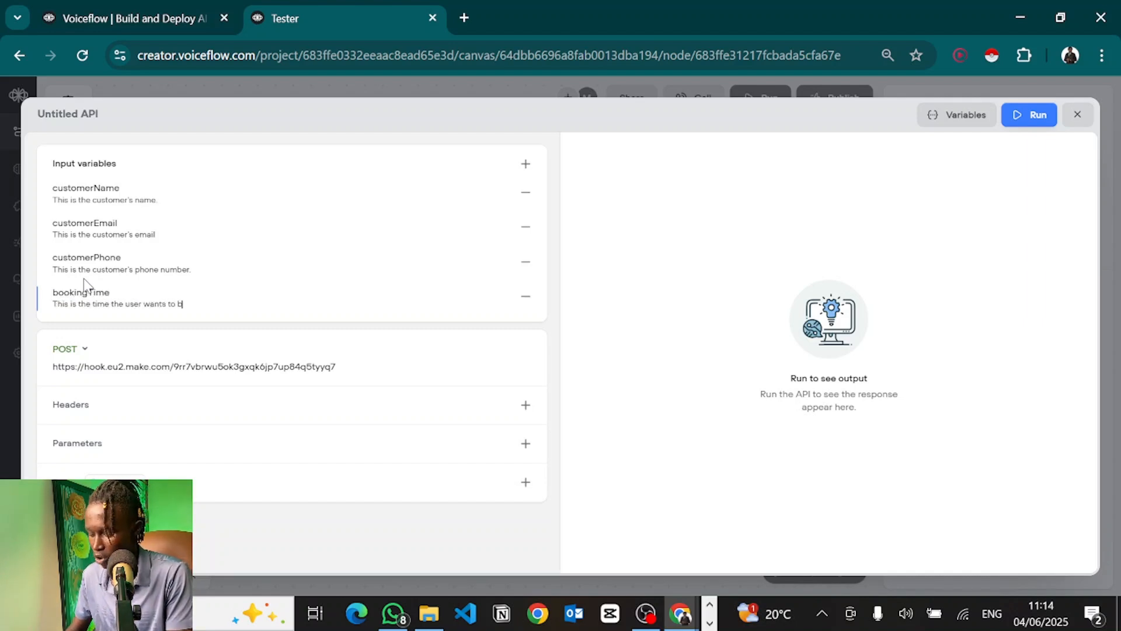
{"action": "type", "text": "ook into an appointment."}
{"action": "left_click", "coordinate": [93, 325]}
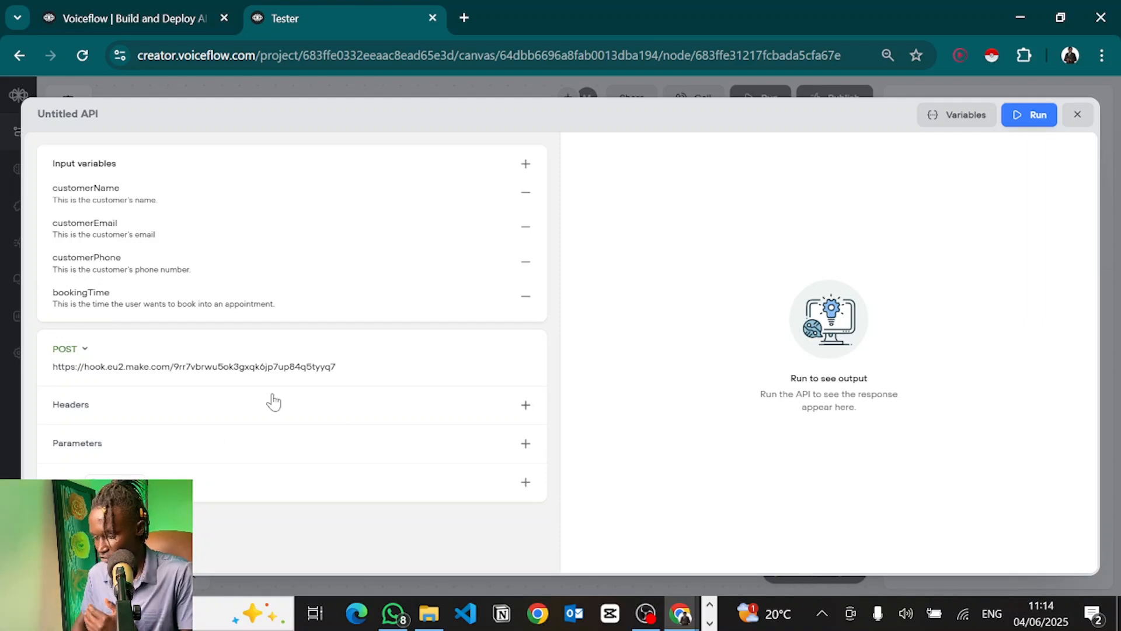
{"action": "left_click", "coordinate": [196, 442]}
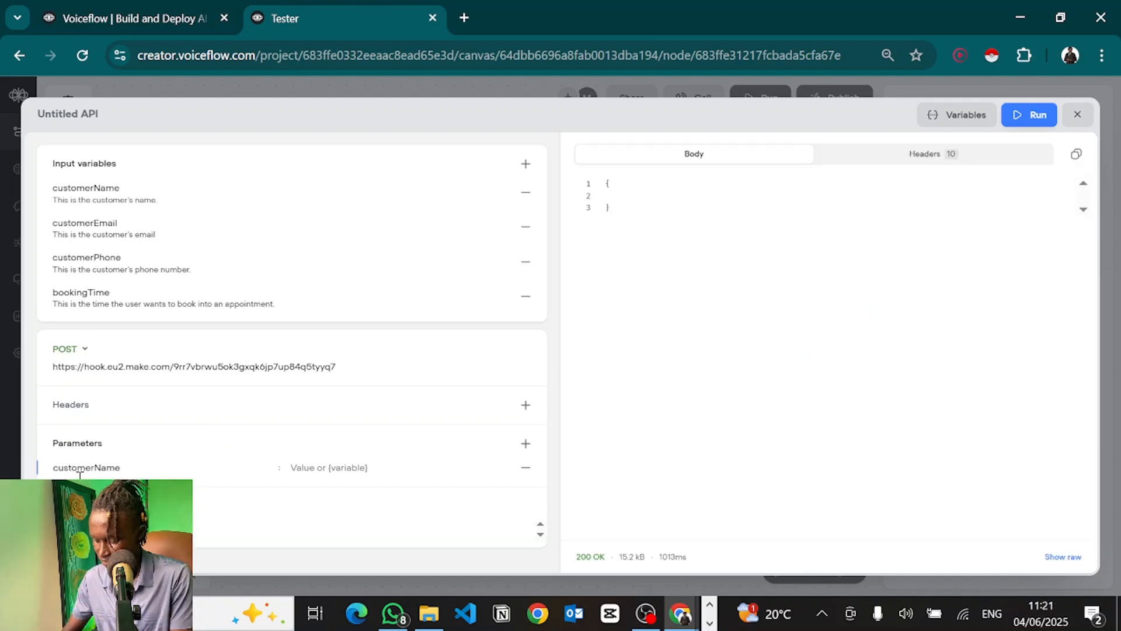
Step: Fill test parameters with the customer's name and a customerEmail row holding their e-mail address
{"action": "key", "text": "Tab"}
{"action": "type", "text": "Mutiso"}
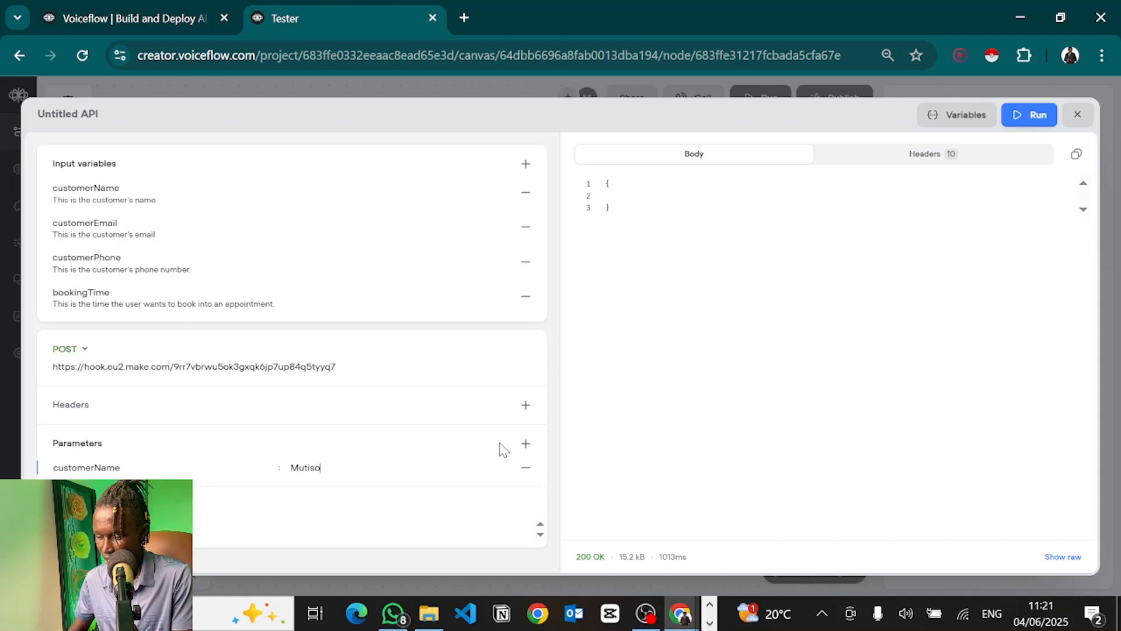
{"action": "left_click", "coordinate": [525, 445]}
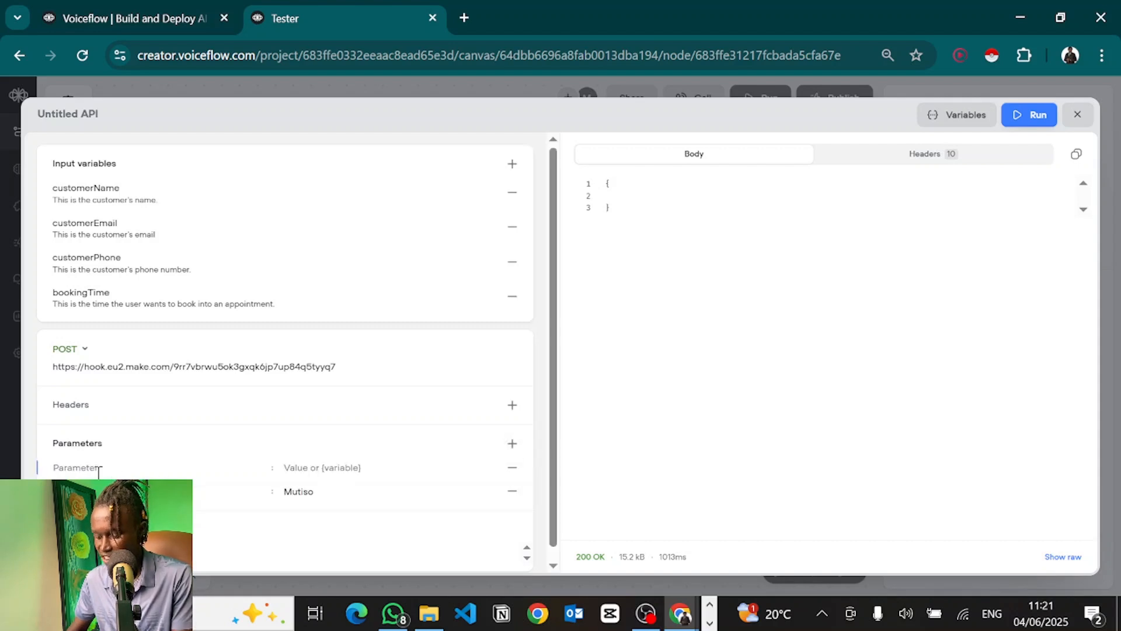
{"action": "type", "text": "dustomerEmail"}
{"action": "key", "text": "Tab"}
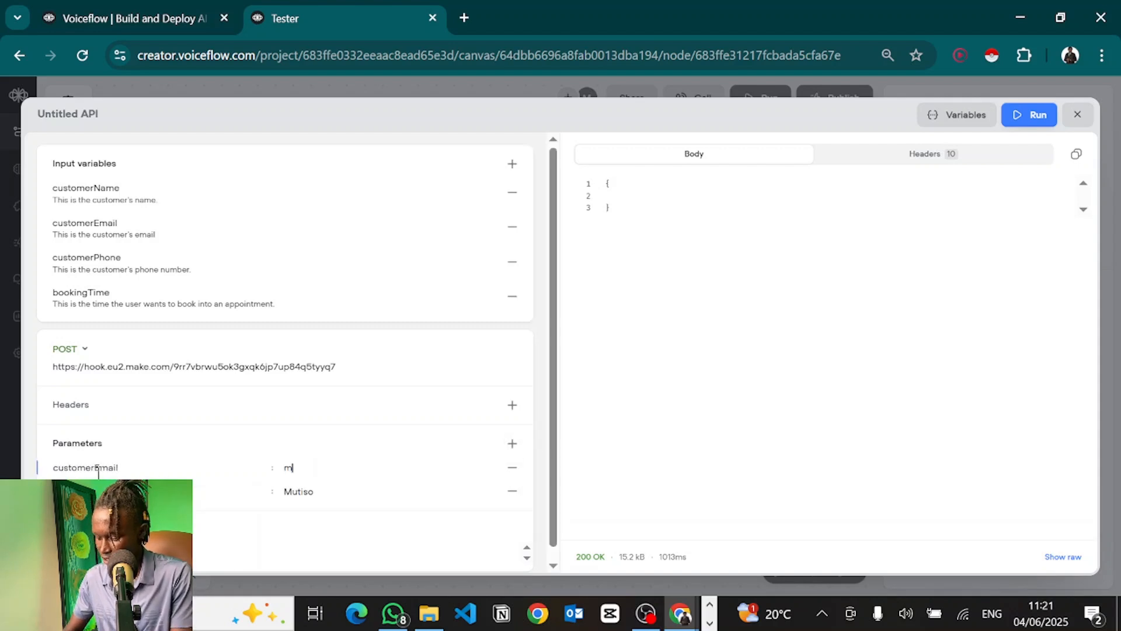
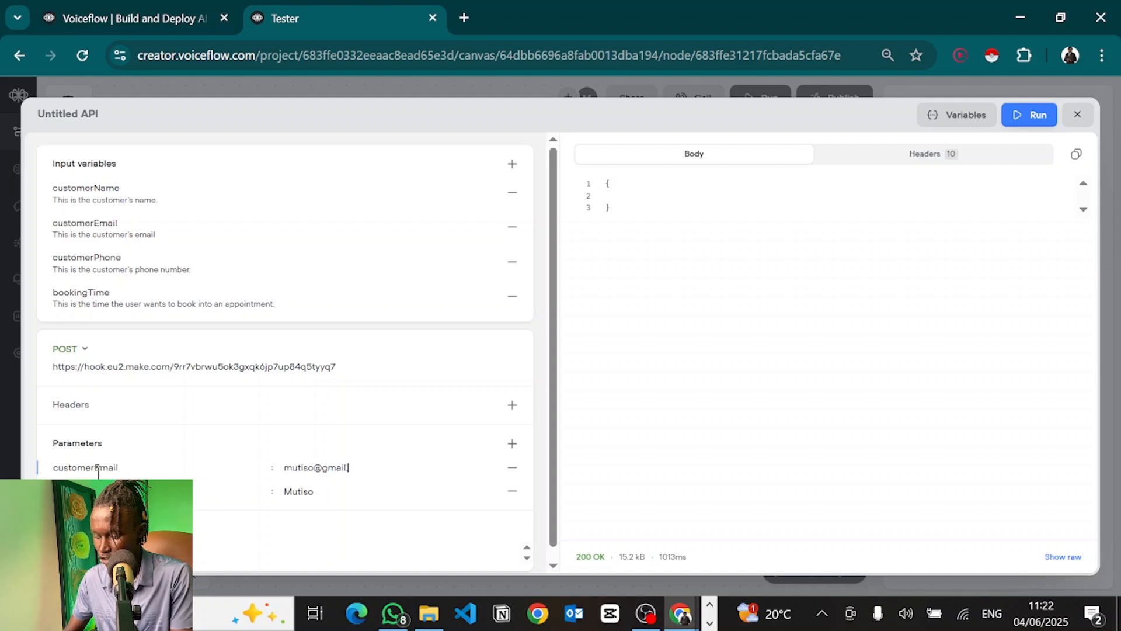
Step: Add customerPhone with the customer's phone number and bookingTime 'Tomorrow at 10am', then return to Make
{"action": "key", "text": "Return"}
{"action": "key", "text": "Tab"}
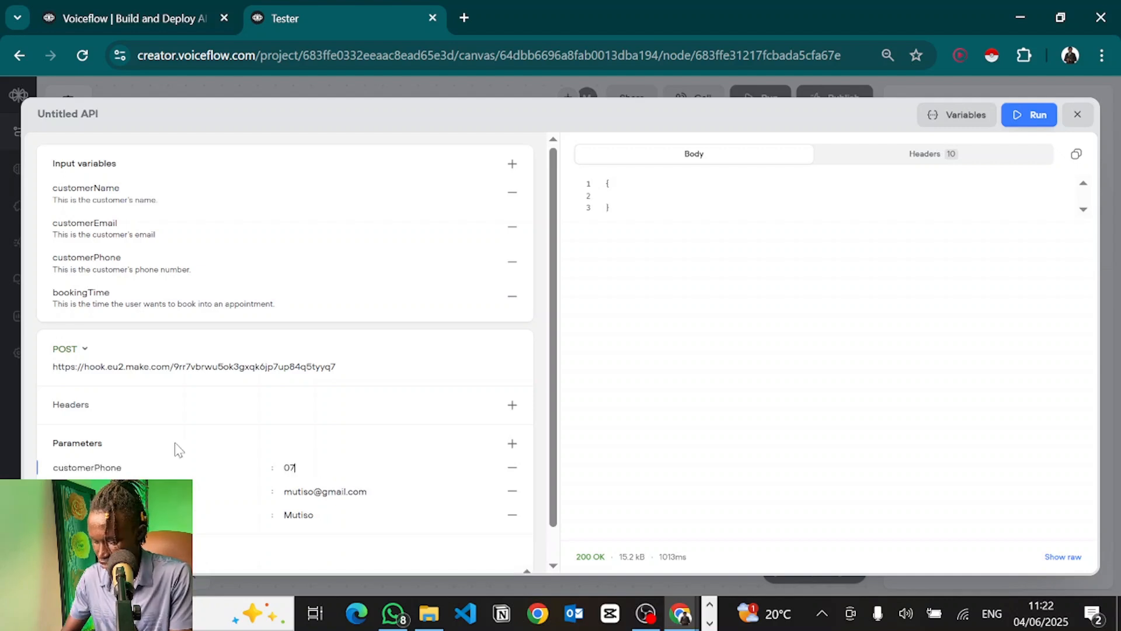
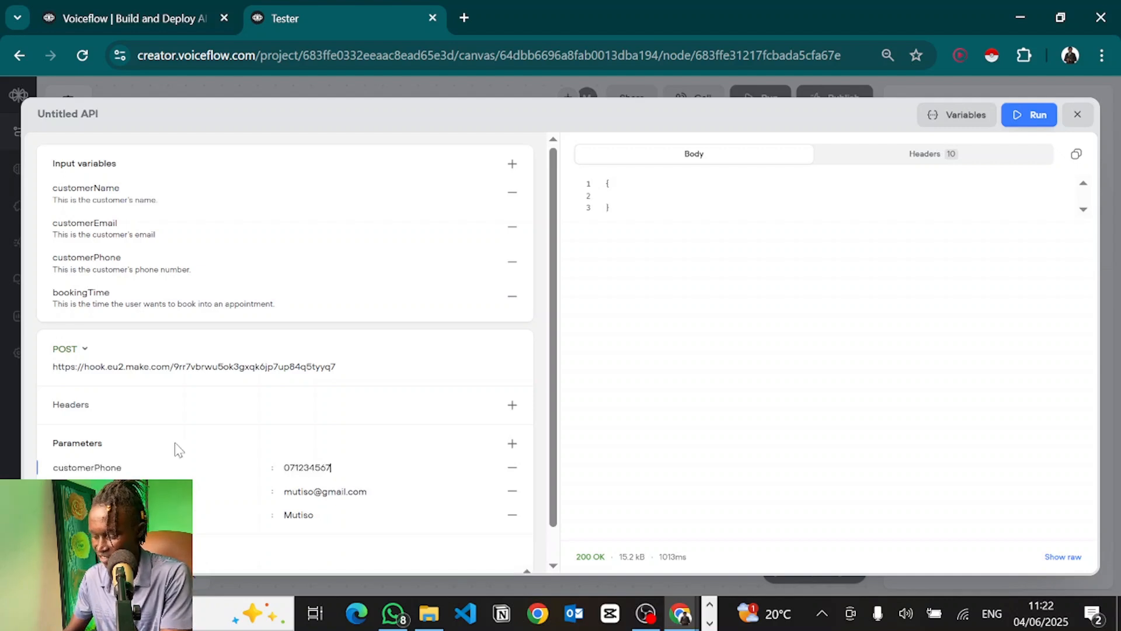
{"action": "left_click", "coordinate": [514, 443]}
{"action": "type", "text": "bookingTime"}
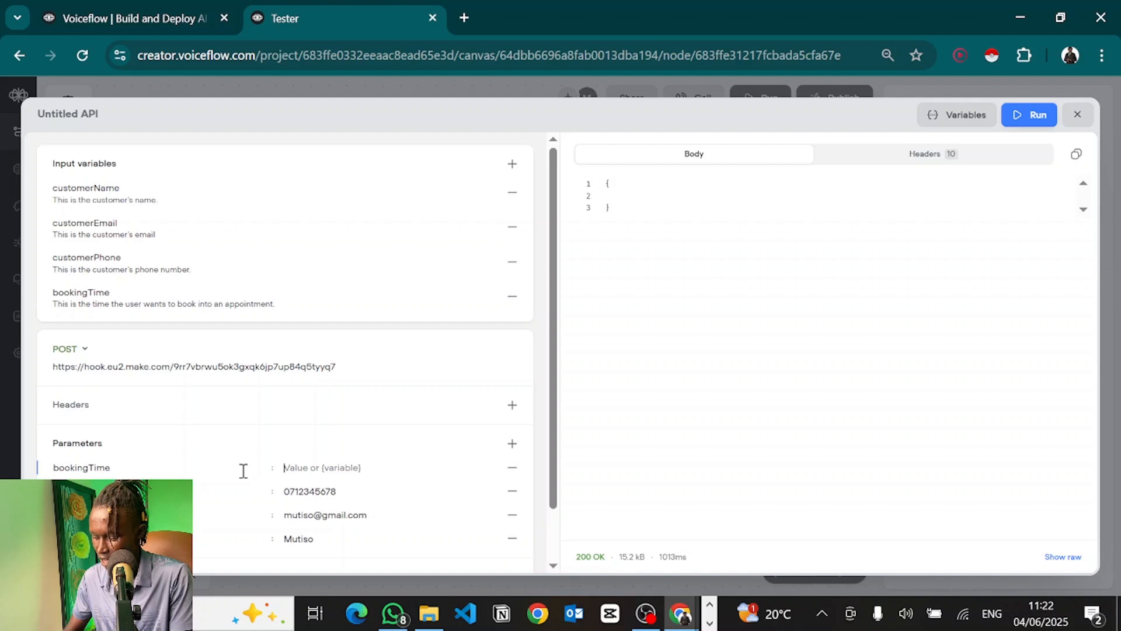
{"action": "key", "text": "Tab"}
{"action": "type", "text": "Tomorrow at 10am"}
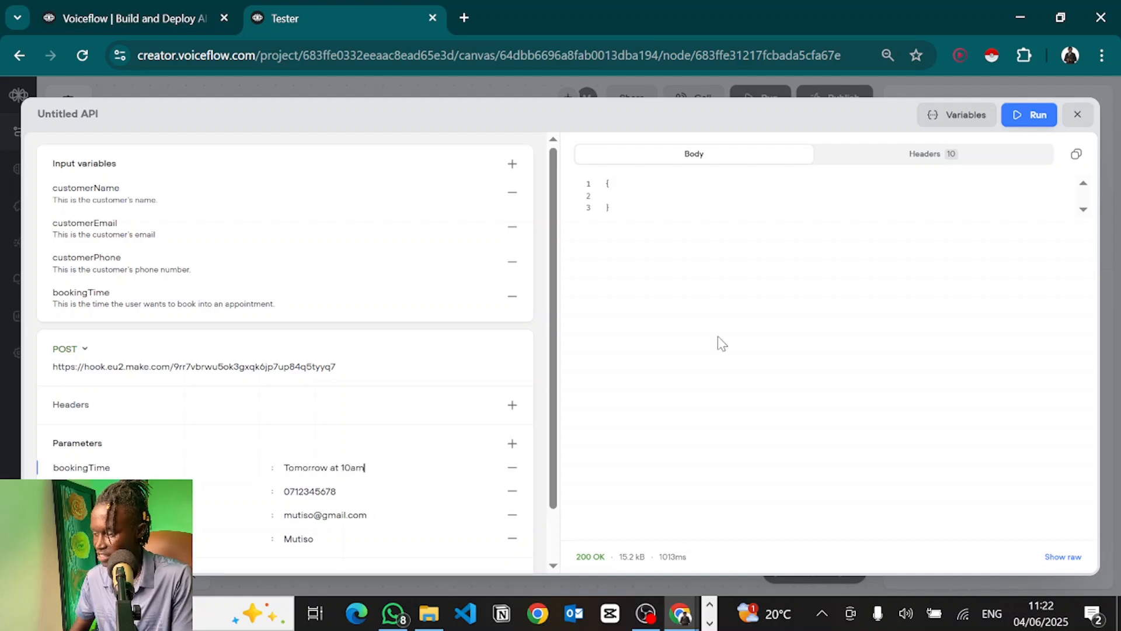
{"action": "key", "text": "alt+Tab"}
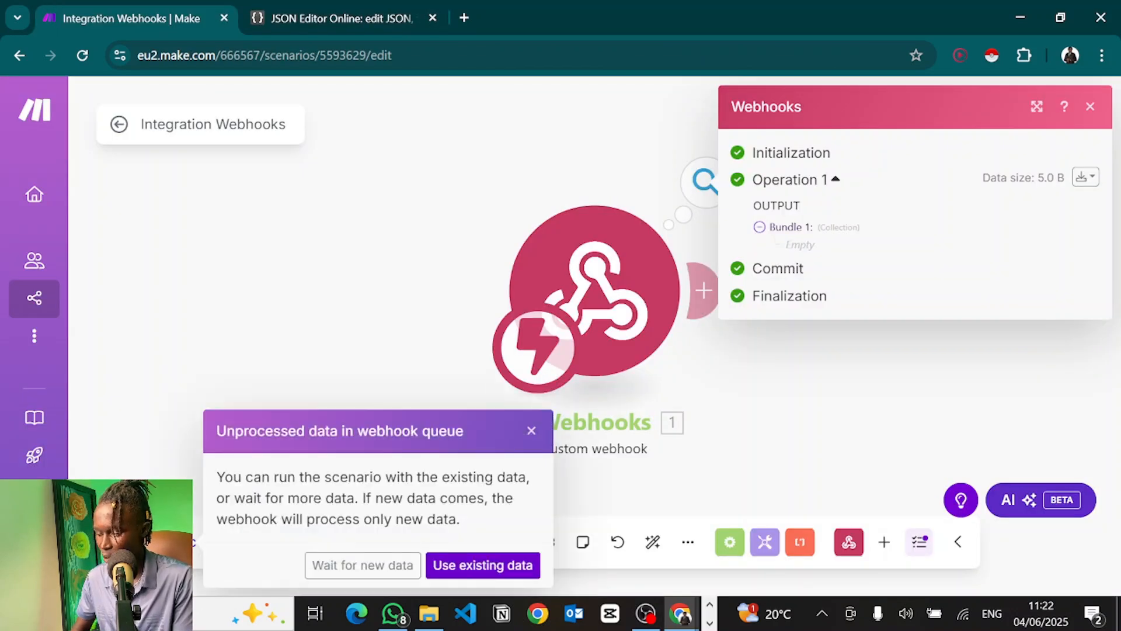
Step: Set the Make webhook waiting for new data and send Voiceflow's test request to it
{"action": "left_click", "coordinate": [323, 553]}
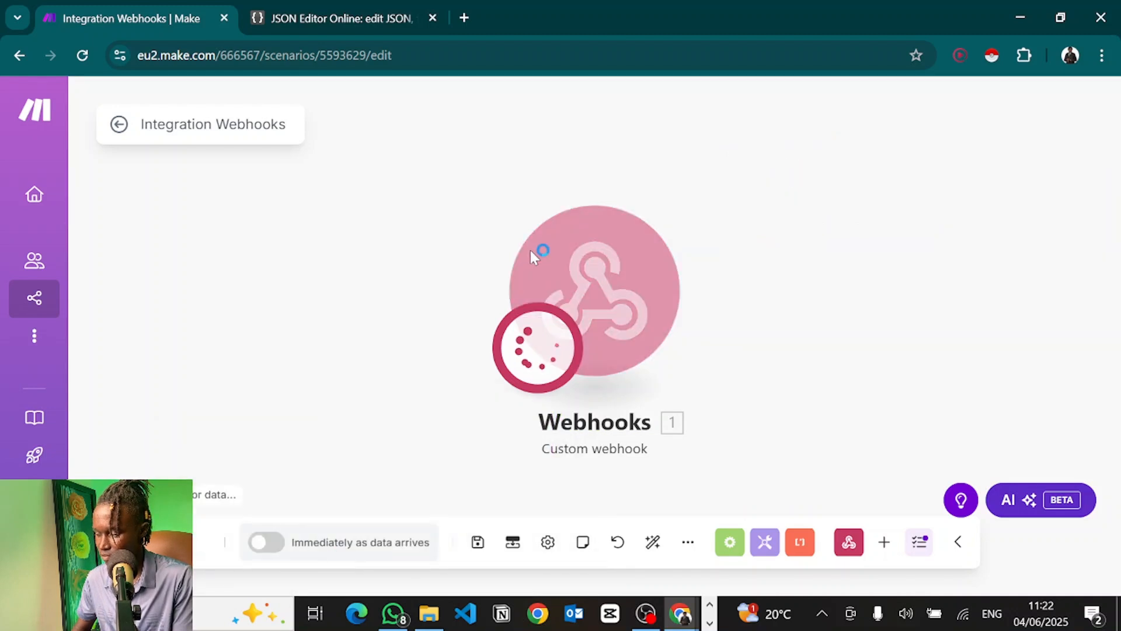
{"action": "key", "text": "alt+Tab"}
{"action": "left_click", "coordinate": [531, 250]}
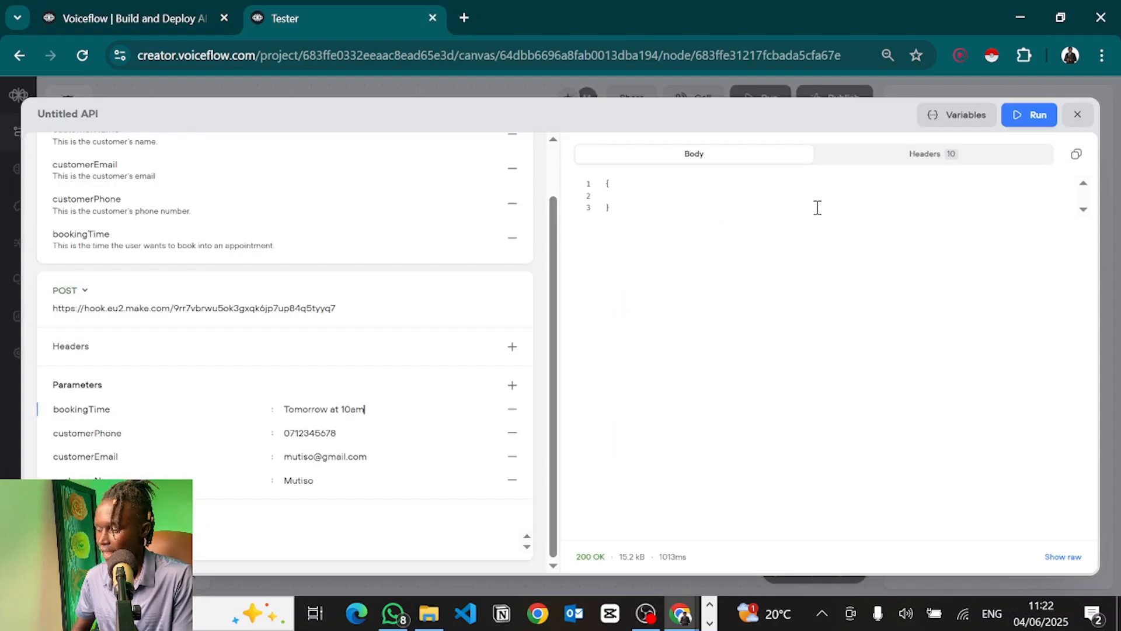
{"action": "left_click", "coordinate": [1018, 124]}
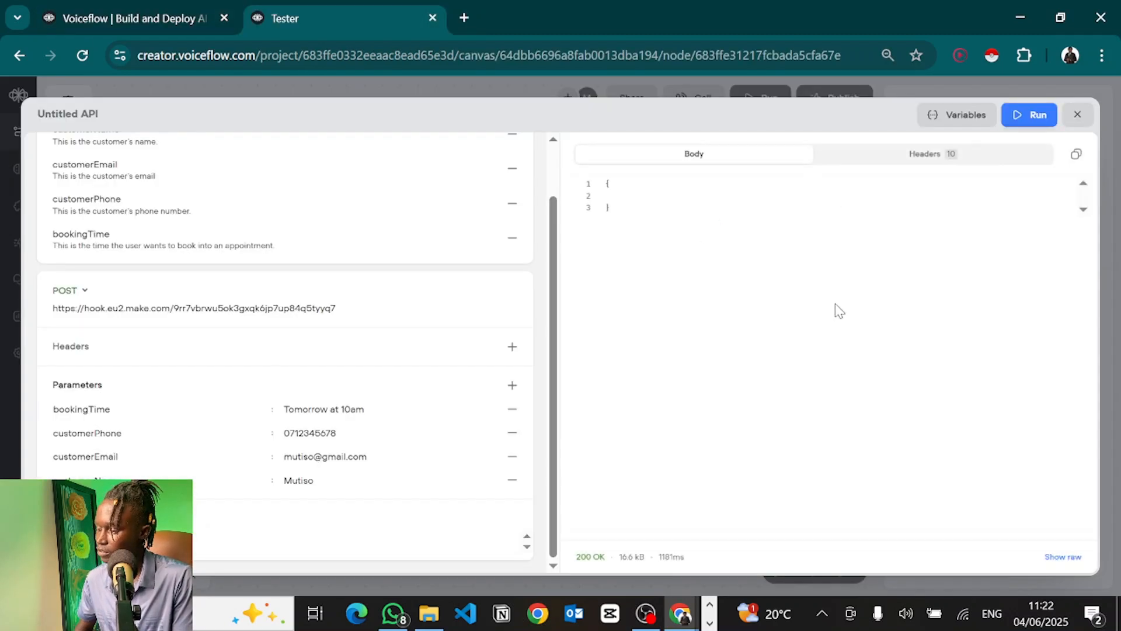
Step: Inspect the received bundle's bookingTime, customerPhone, customerEmail and customerName fields, then close it
{"action": "key", "text": "alt+Tab"}
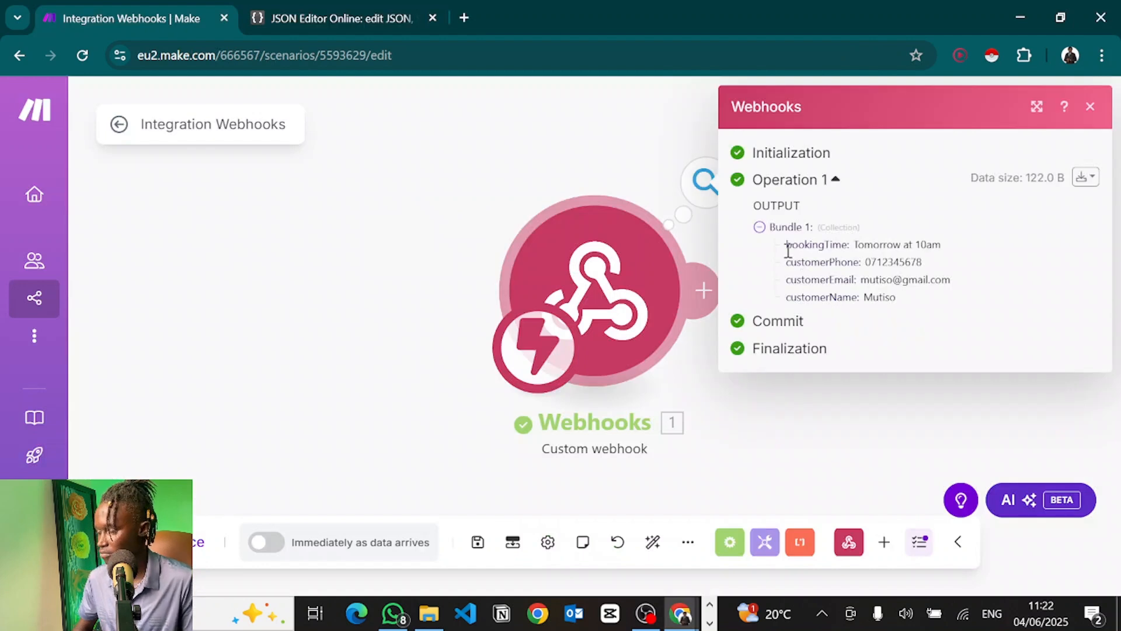
{"action": "left_click_drag", "start_coordinate": [786, 244], "coordinate": [926, 292]}
{"action": "left_click", "coordinate": [931, 297]}
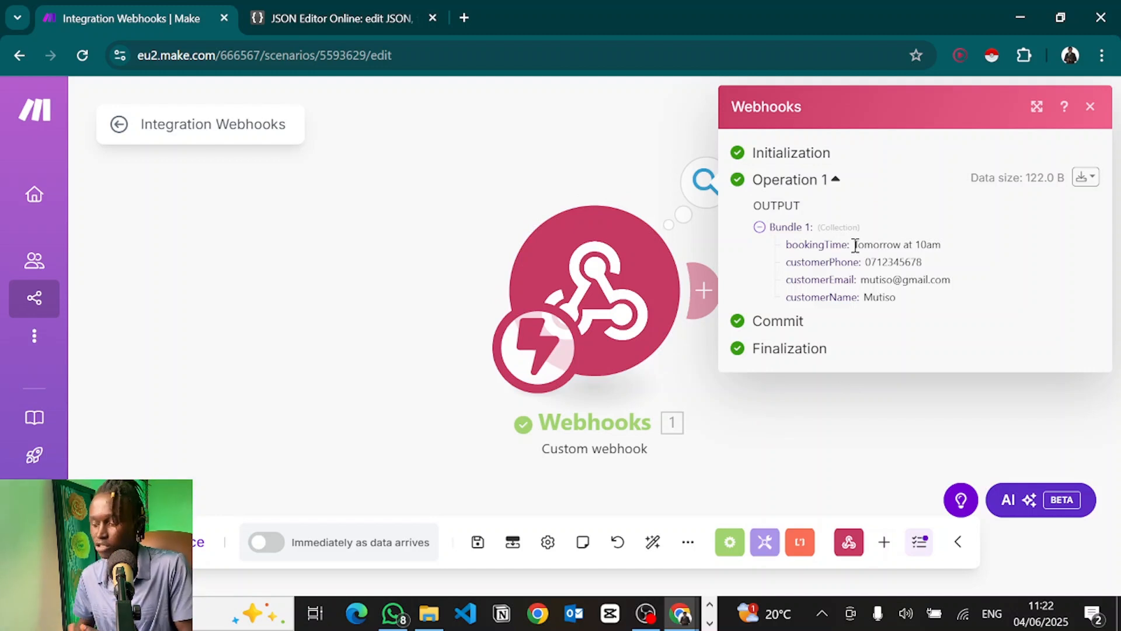
{"action": "left_click", "coordinate": [847, 400]}
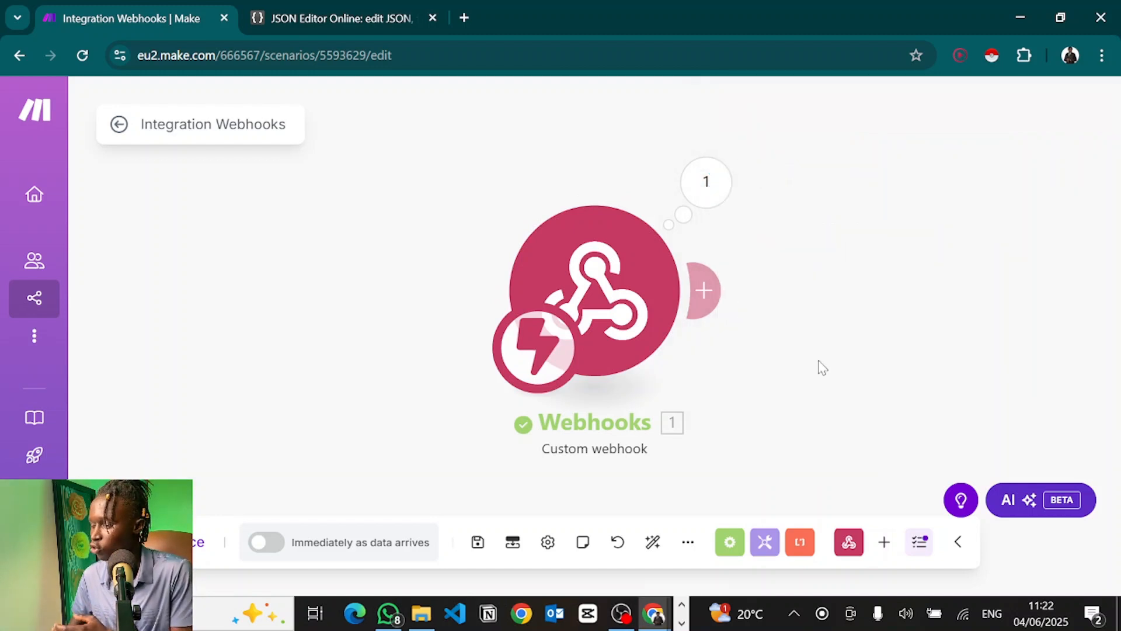
{"action": "left_click_drag", "start_coordinate": [822, 367], "coordinate": [455, 324]}
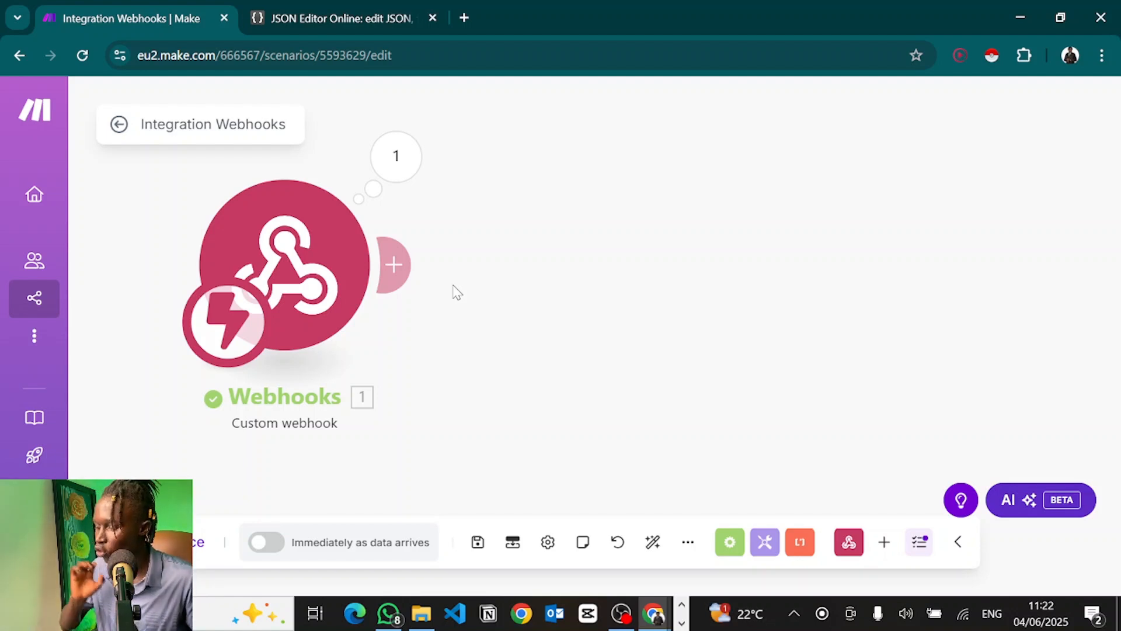
{"action": "left_click", "coordinate": [393, 264]}
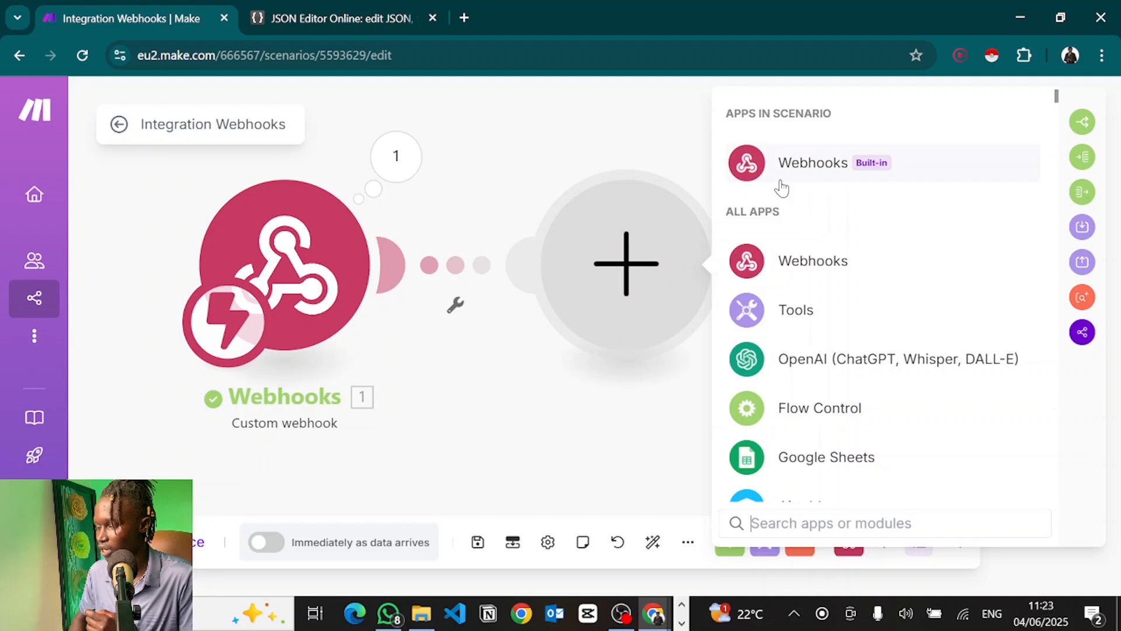
Step: Add a Webhooks > Webhook response module with status 200, then head to JSON Editor Online in a new tab
{"action": "left_click", "coordinate": [780, 184]}
{"action": "left_click", "coordinate": [812, 251]}
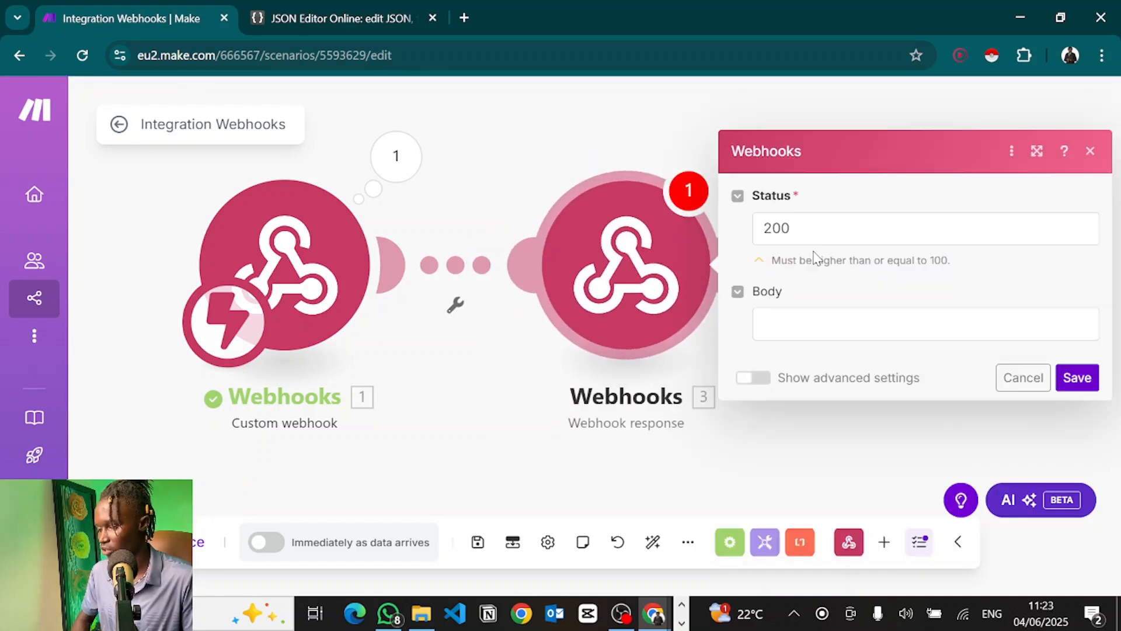
{"action": "left_click", "coordinate": [786, 315]}
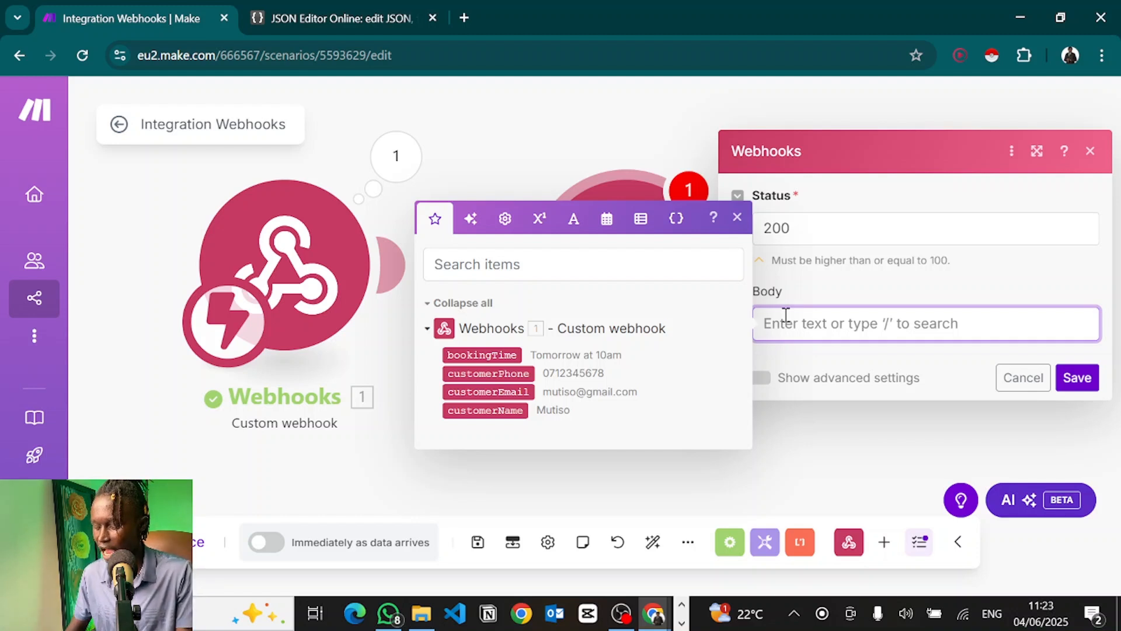
{"action": "key", "text": "ctrl+t"}
{"action": "type", "text": "json"}
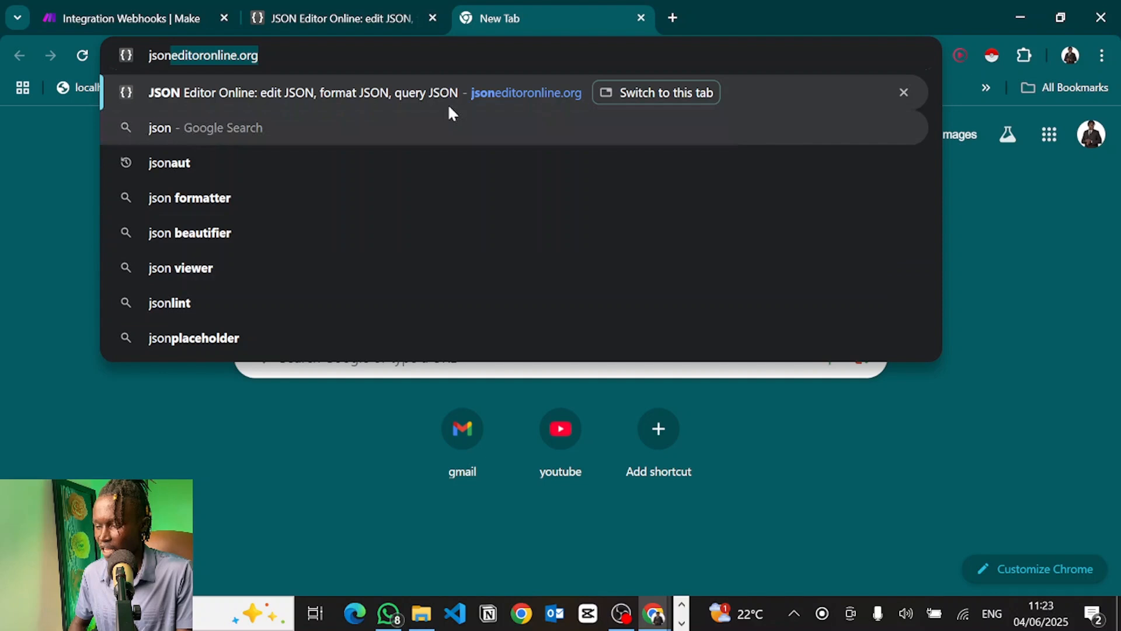
Step: Write JSON with status "success" and message "successfully booked the user into an appointment"
{"action": "left_click", "coordinate": [366, 8]}
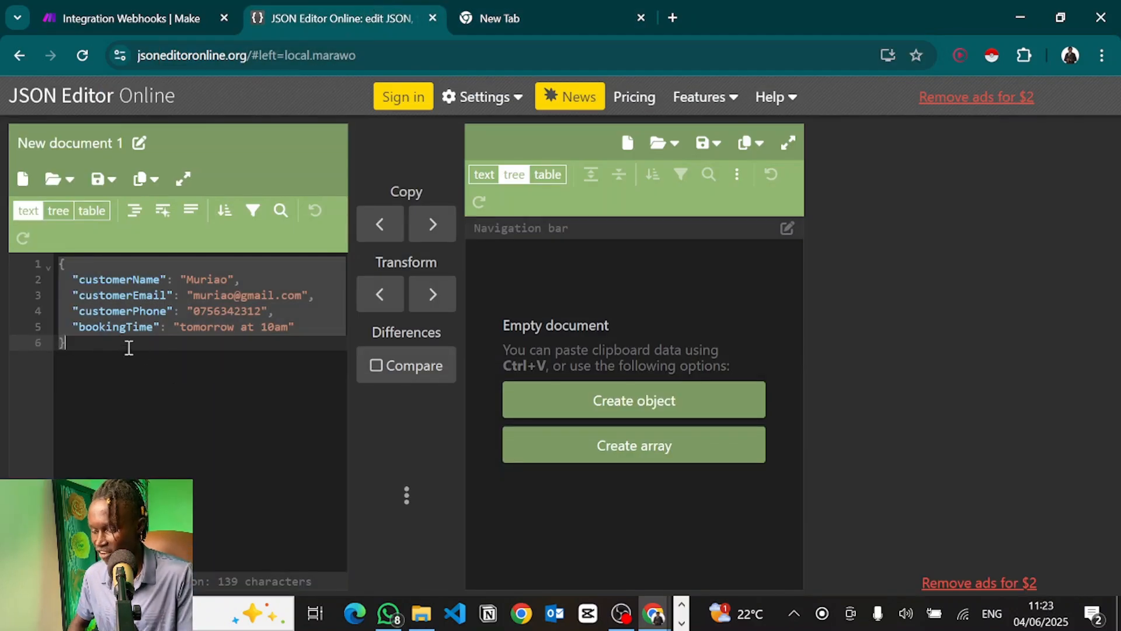
{"action": "left_click", "coordinate": [128, 4]}
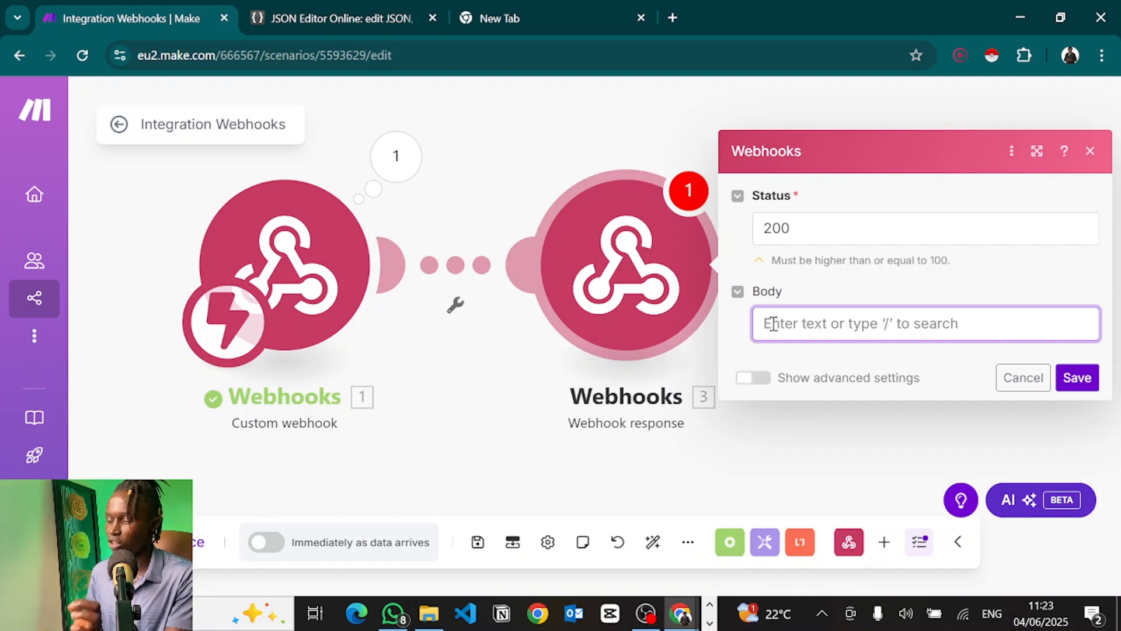
{"action": "left_click", "coordinate": [341, 18]}
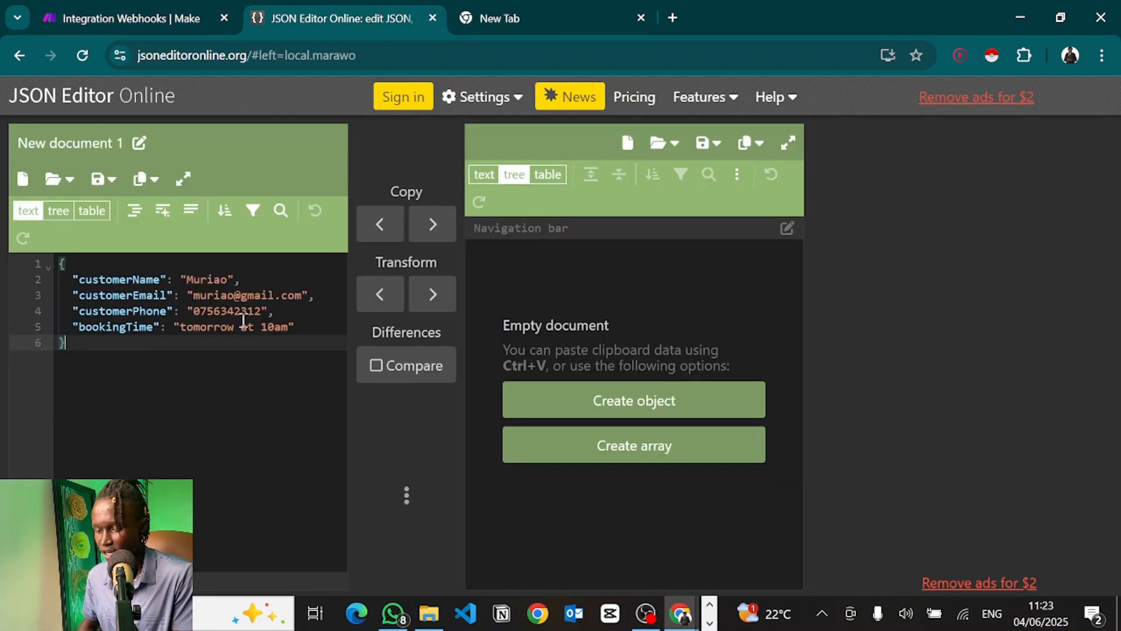
{"action": "left_click_drag", "start_coordinate": [295, 327], "coordinate": [73, 277]}
{"action": "type", "text": "s"}
{"action": "key", "text": "BackSpace"}
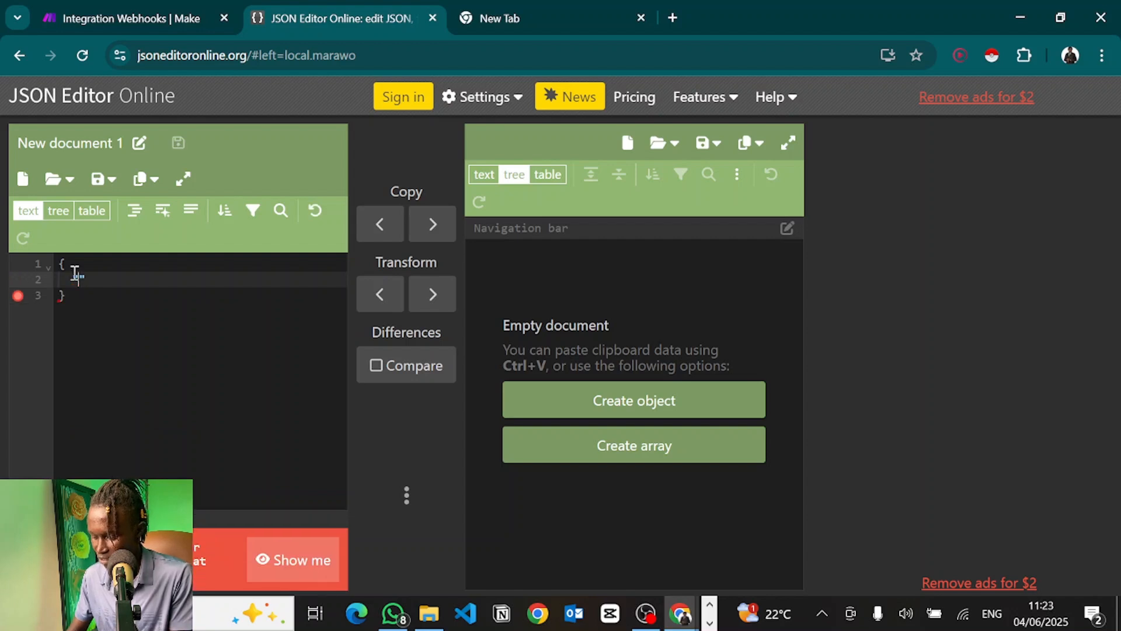
{"action": "type", "text": "\"status\": \"success\""}
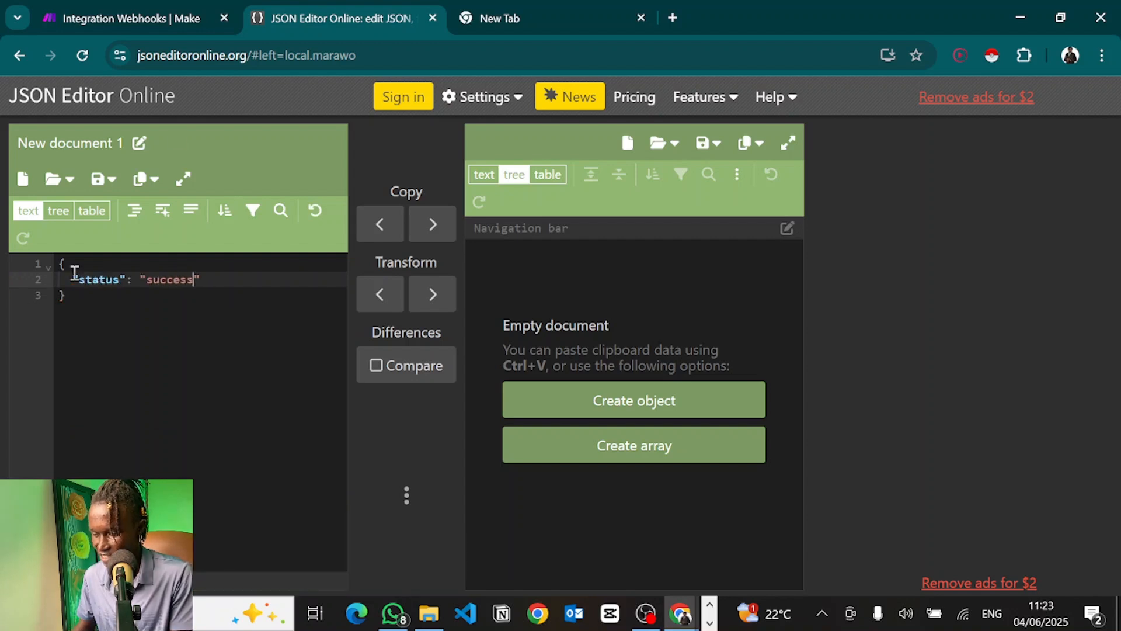
{"action": "type", "text": ","}
{"action": "key", "text": "Return"}
{"action": "type", "text": "\"message"}
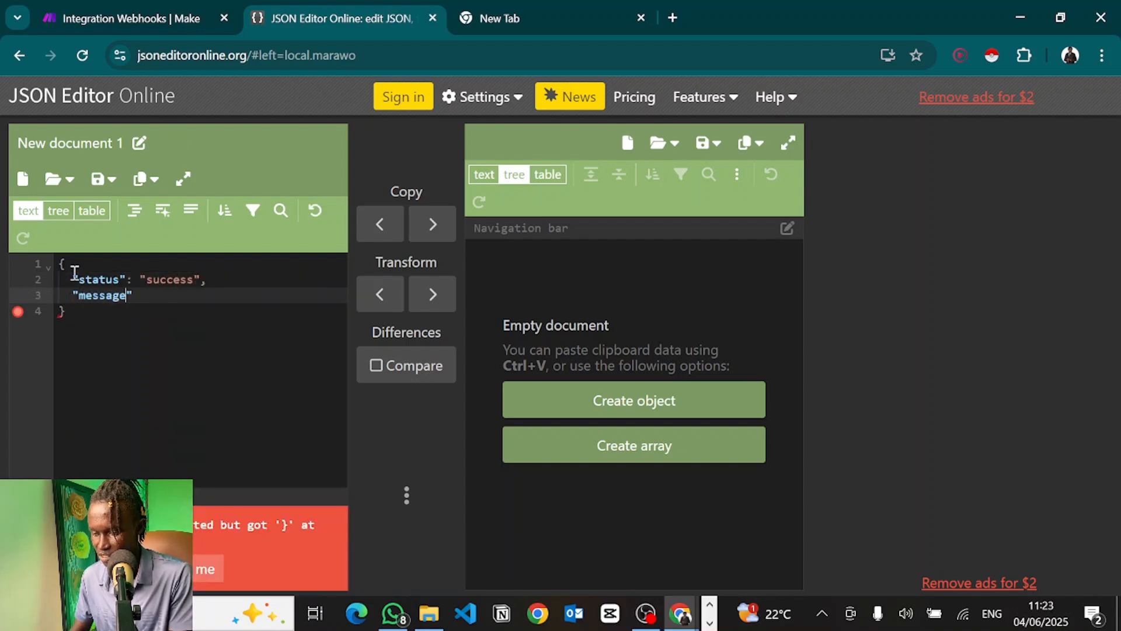
{"action": "type", "text": "\": \"successfully "}
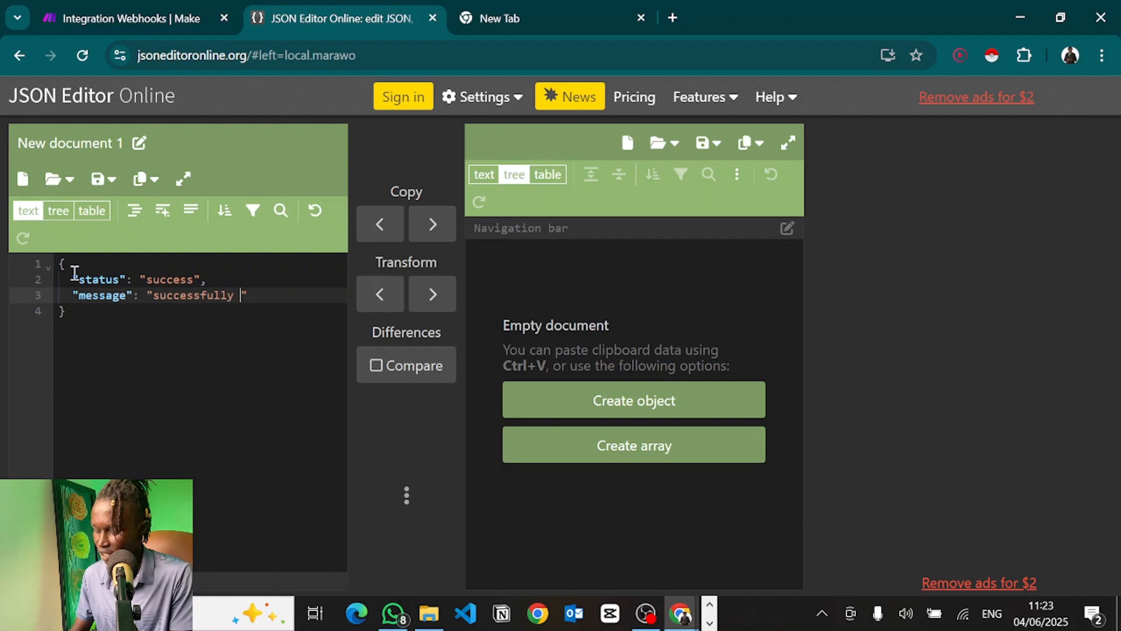
{"action": "type", "text": "booked the user into "}
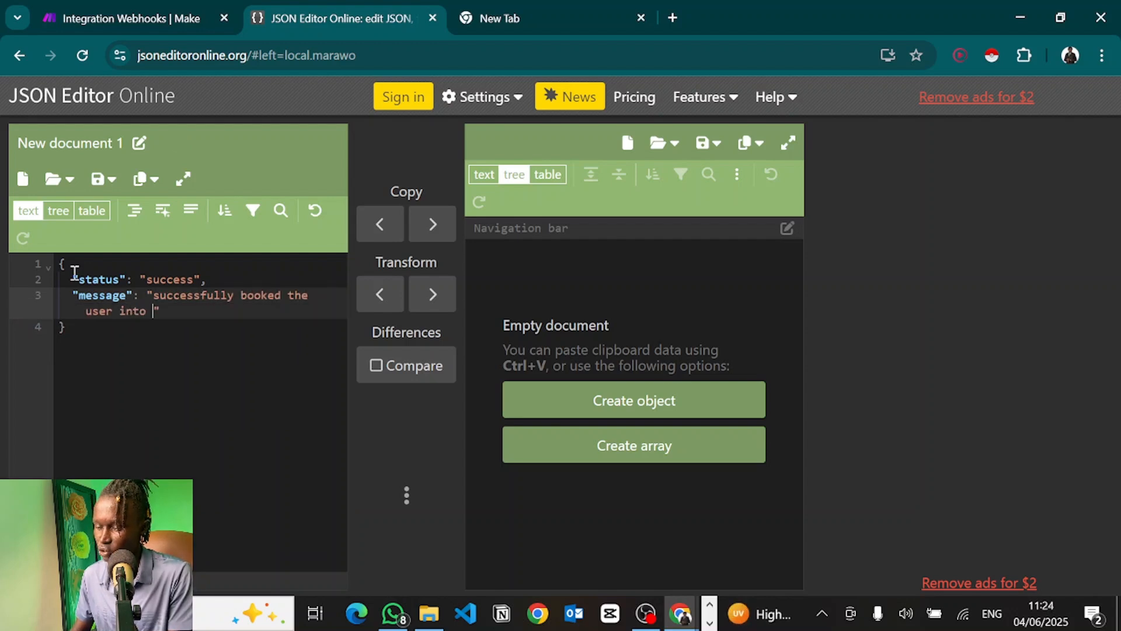
{"action": "type", "text": "an appointment"}
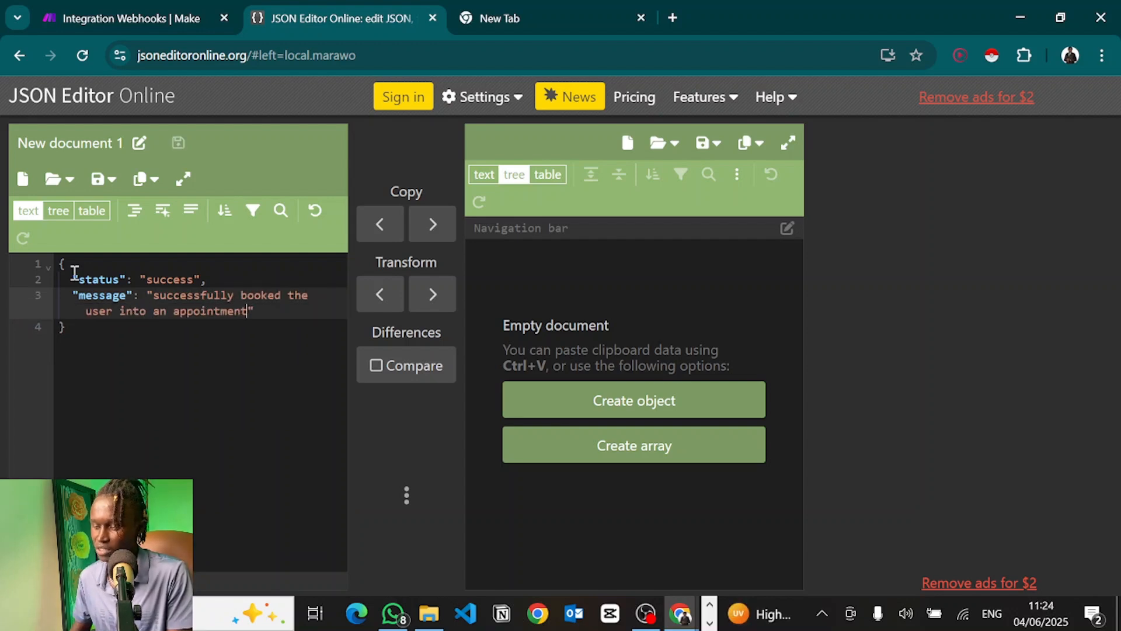
Step: Copy the whole JSON object and return to Make's Webhook response Body field
{"action": "key", "text": "ctrl+a"}
{"action": "key", "text": "ctrl+c"}
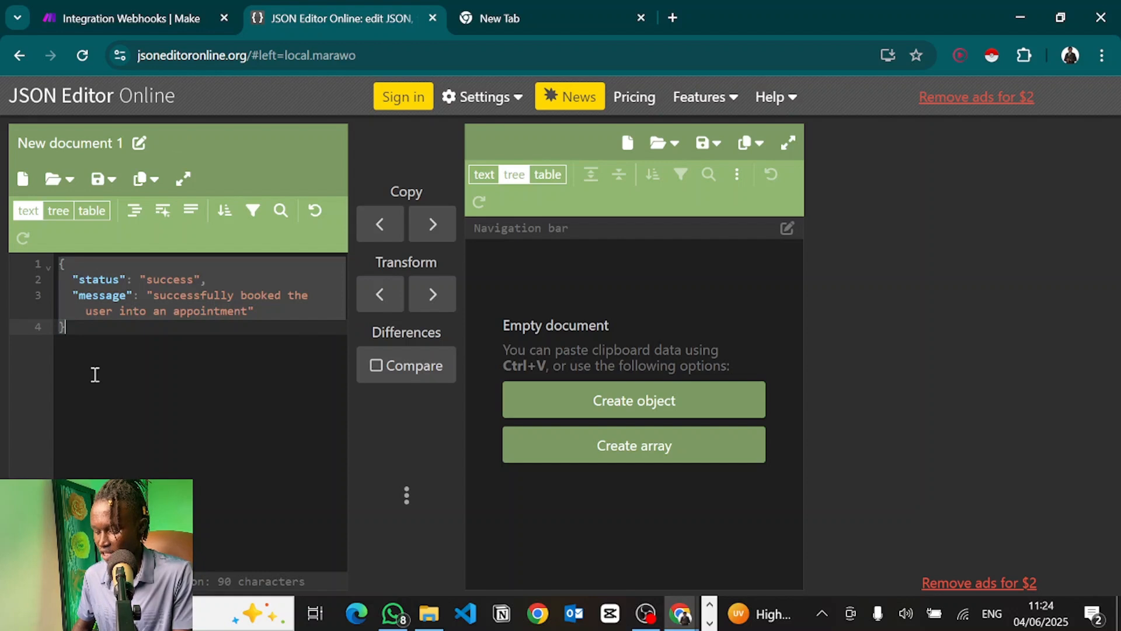
{"action": "left_click", "coordinate": [82, 13]}
{"action": "left_click", "coordinate": [832, 322]}
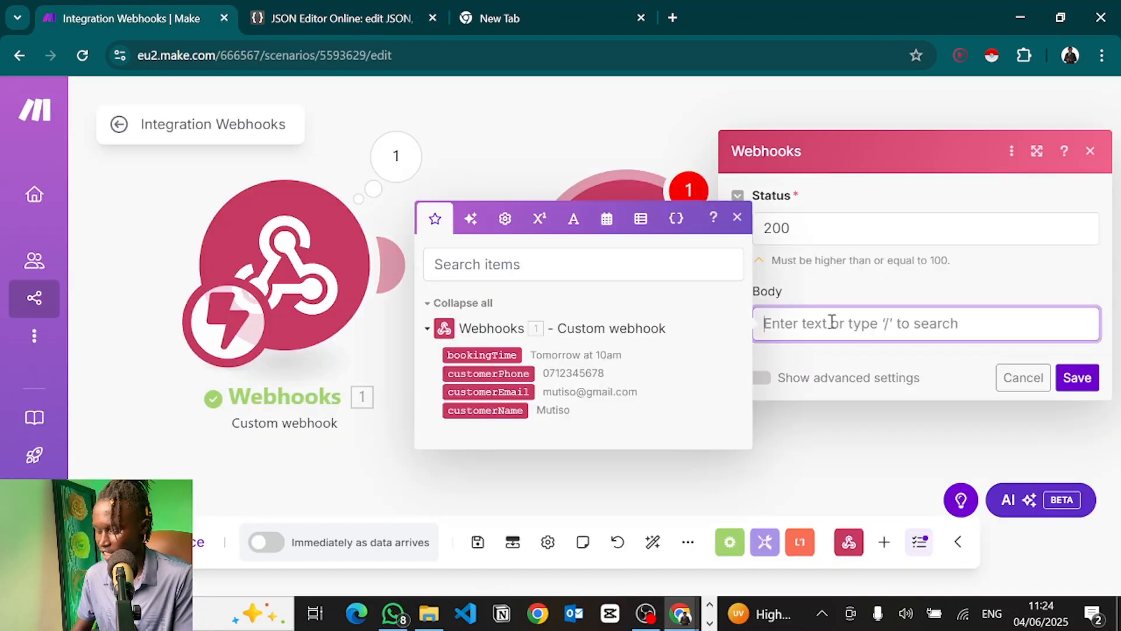
Step: Paste the success JSON into the response Body, save the scenario, and run it once
{"action": "key", "text": "ctrl+v"}
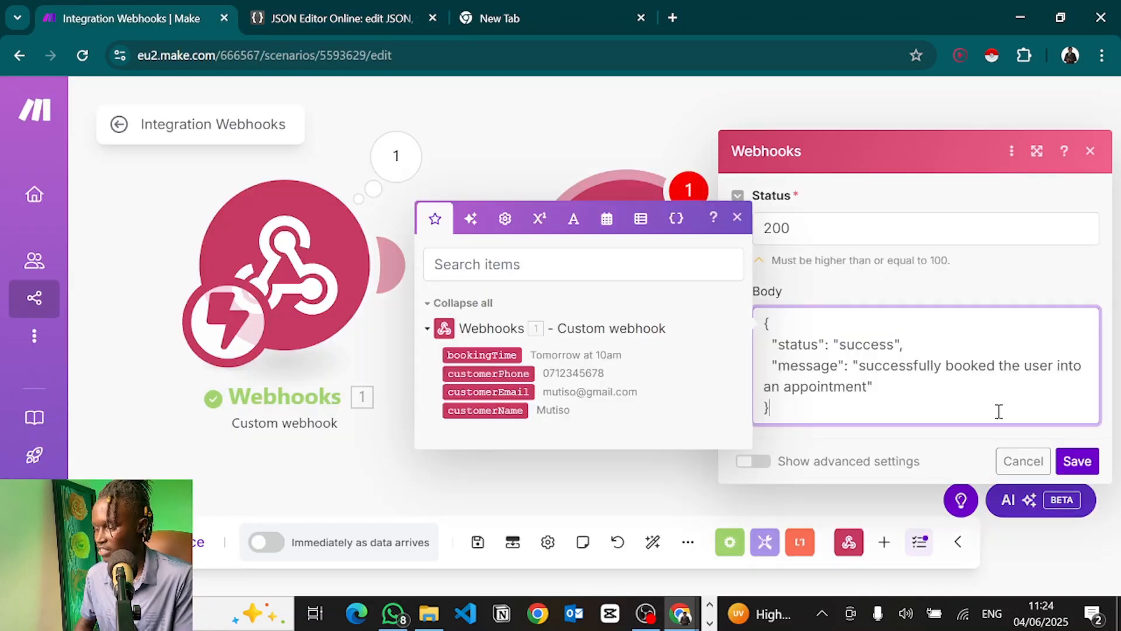
{"action": "left_click", "coordinate": [1088, 463]}
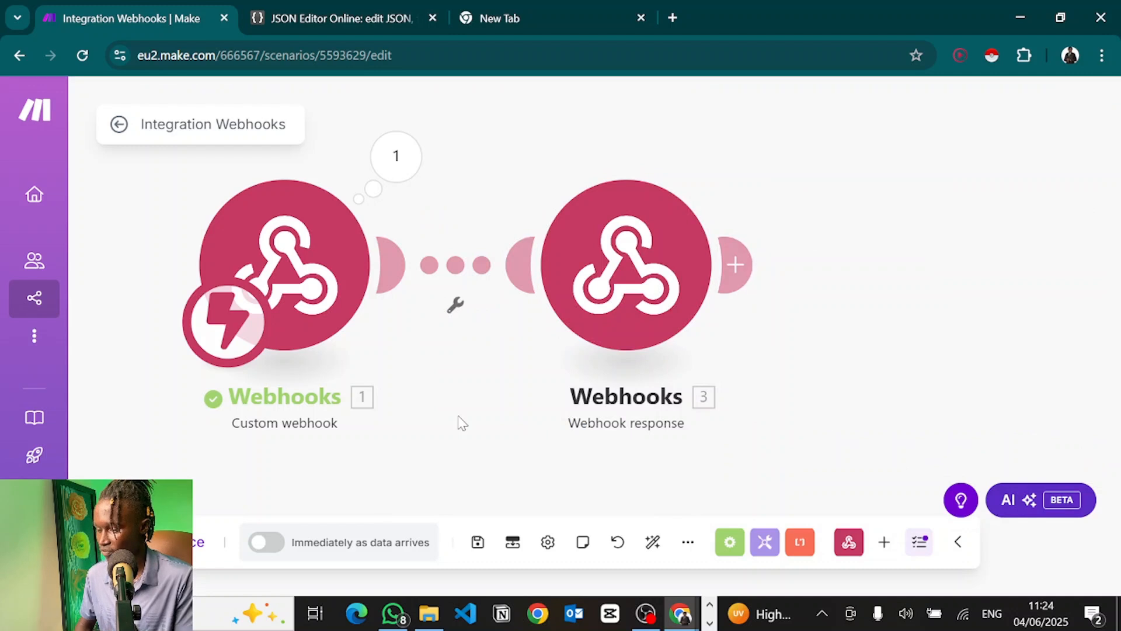
{"action": "left_click", "coordinate": [477, 542]}
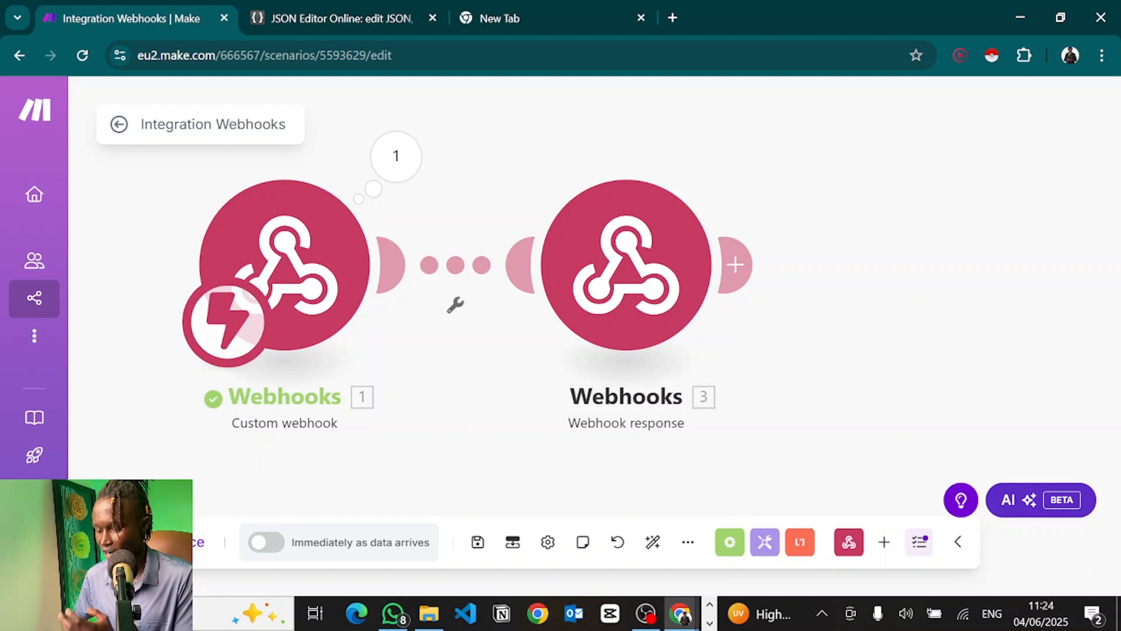
{"action": "left_click", "coordinate": [198, 542]}
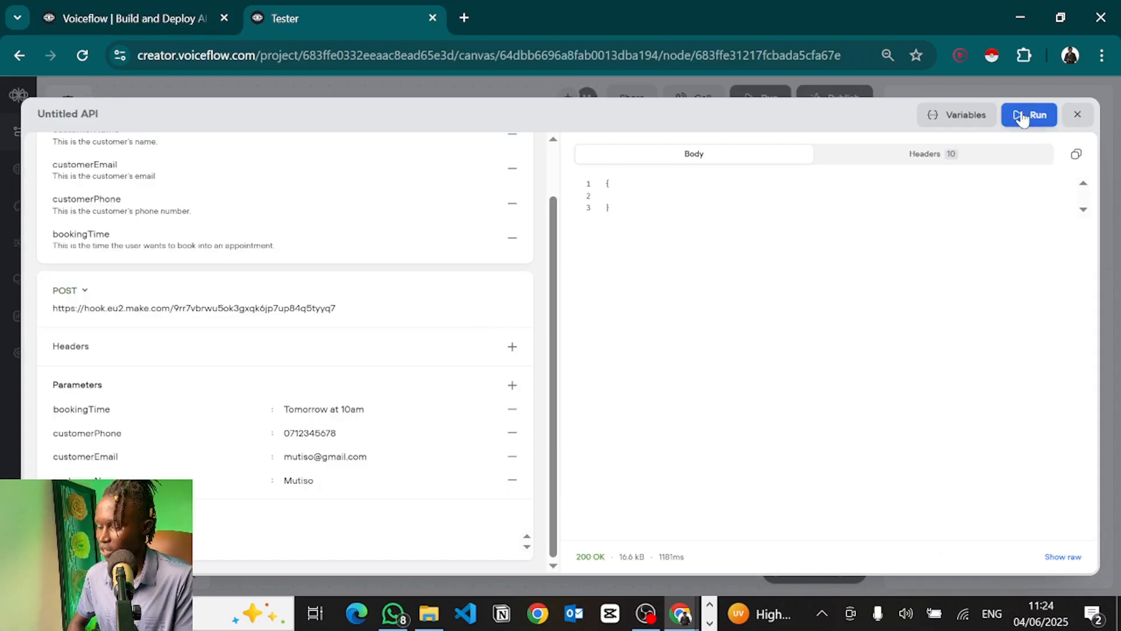
Step: Run the API test request and rename the Untitled API tool to bookAppointment
{"action": "left_click", "coordinate": [1021, 117]}
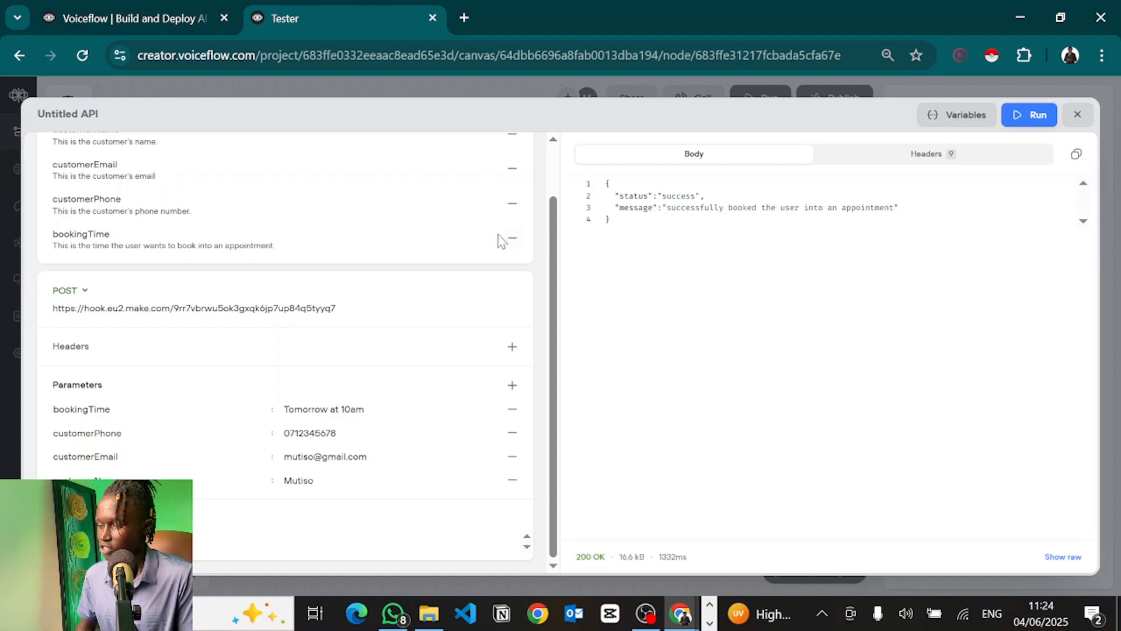
{"action": "left_click", "coordinate": [94, 115]}
{"action": "double_click", "coordinate": [98, 120]}
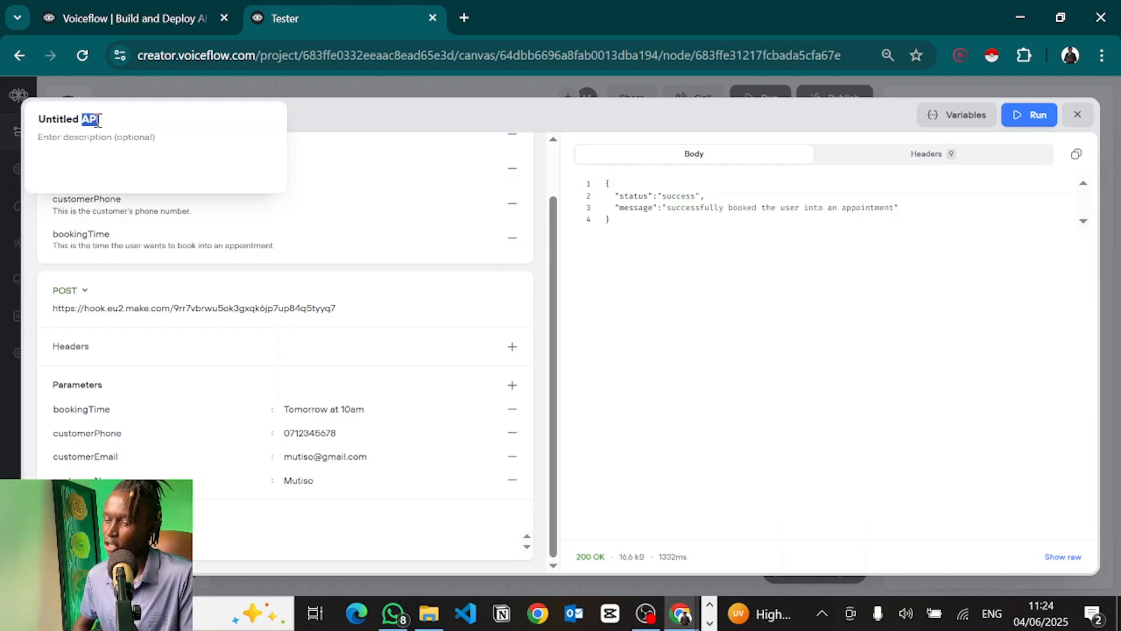
{"action": "key", "text": "ctrl+a"}
{"action": "type", "text": "bo"}
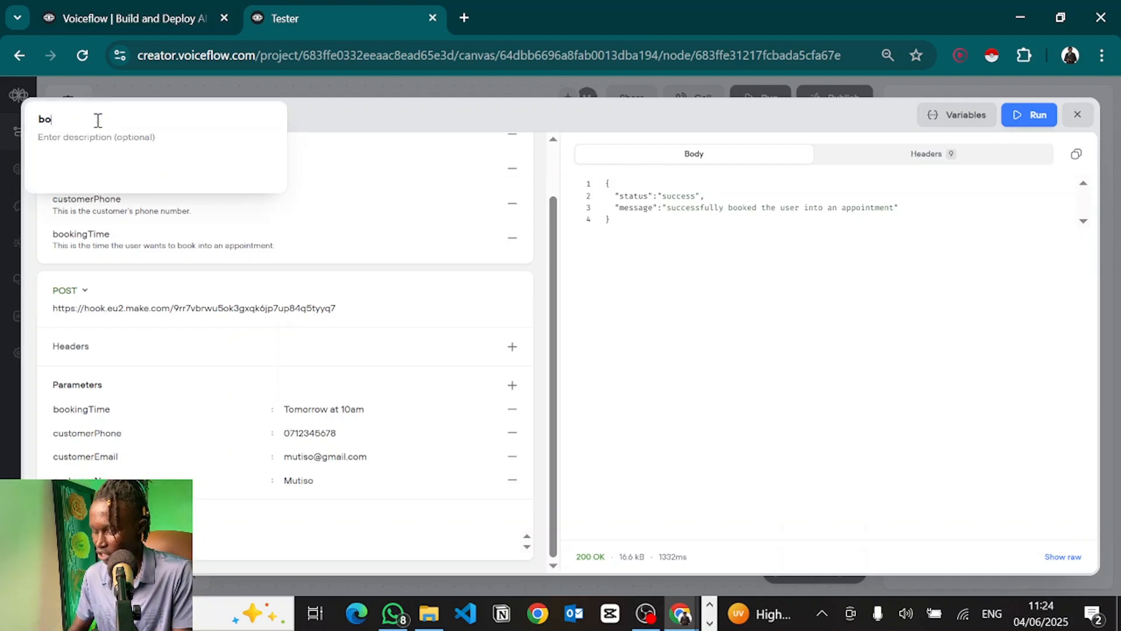
{"action": "type", "text": "okAppointment"}
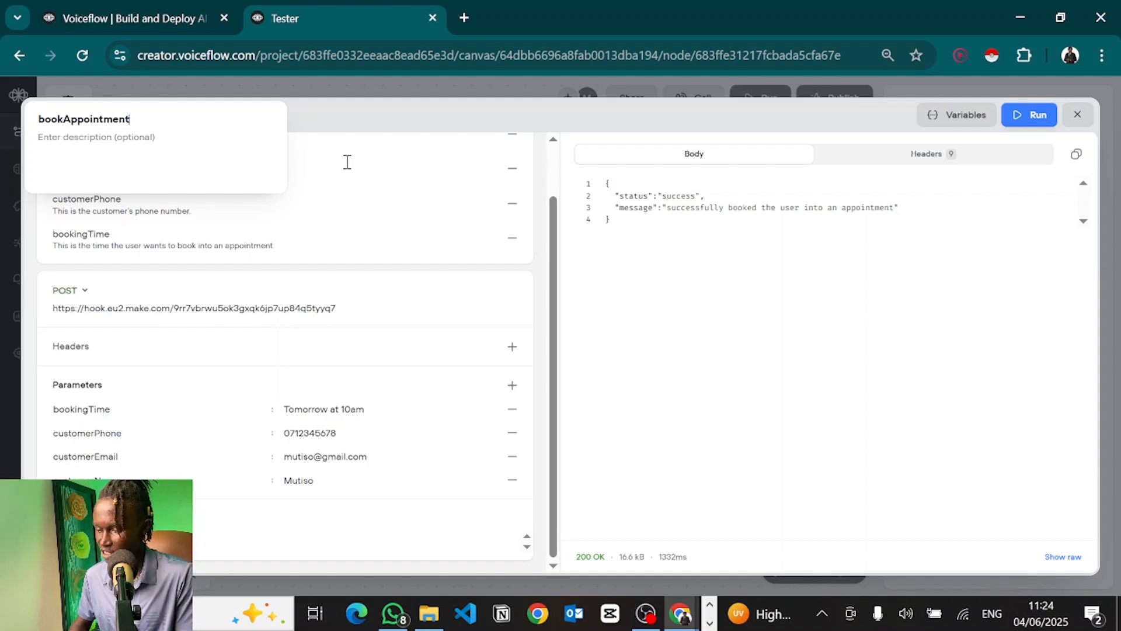
Step: Describe the tool as booking the user into an appointment and close the tester
{"action": "left_click", "coordinate": [120, 142]}
{"action": "type", "text": "Th"}
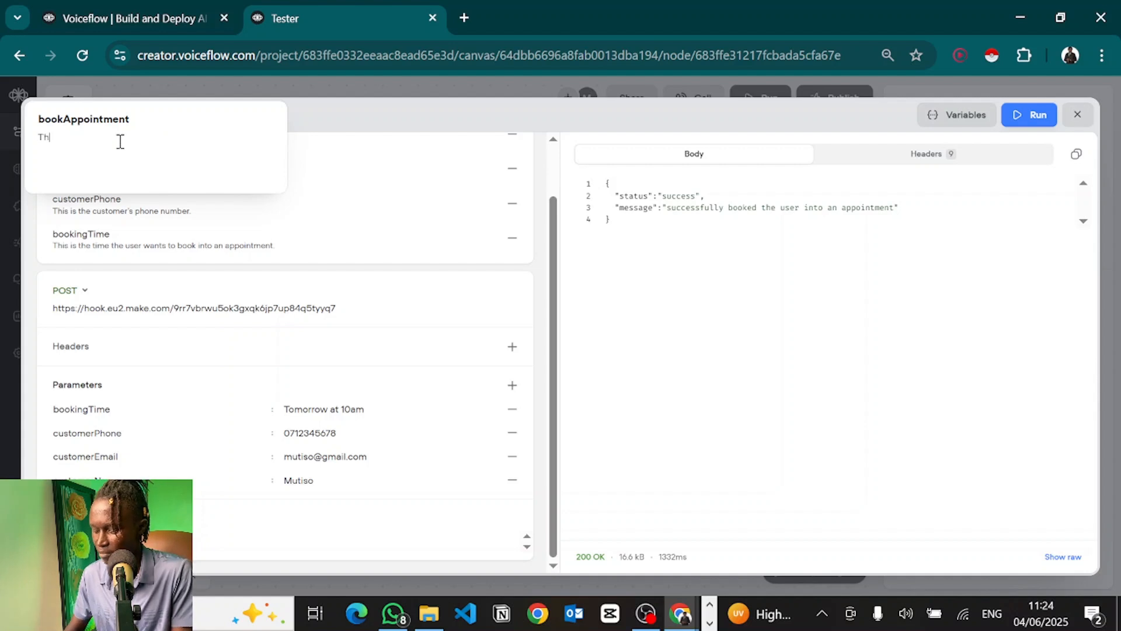
{"action": "type", "text": "is tool is used to book"}
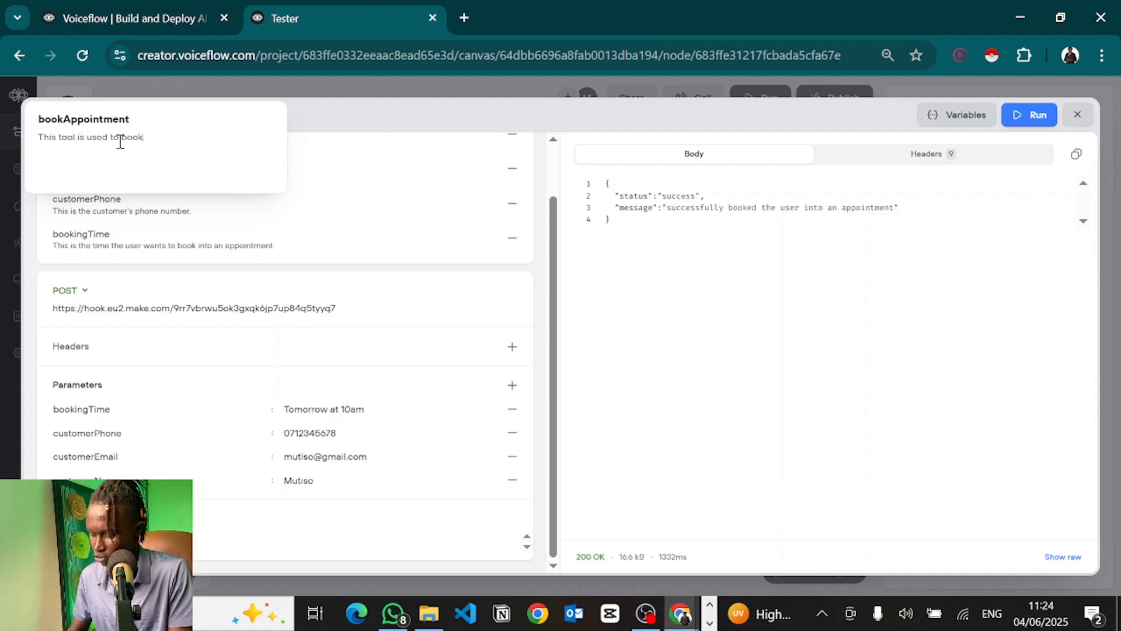
{"action": "type", "text": " the user into an app"}
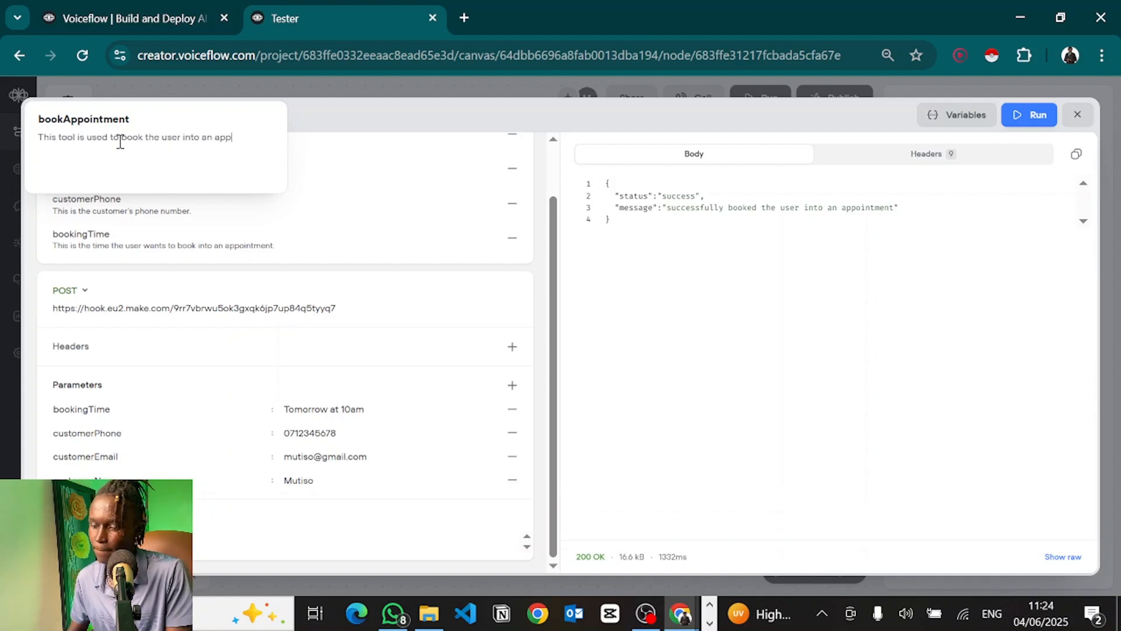
{"action": "type", "text": "ontment"}
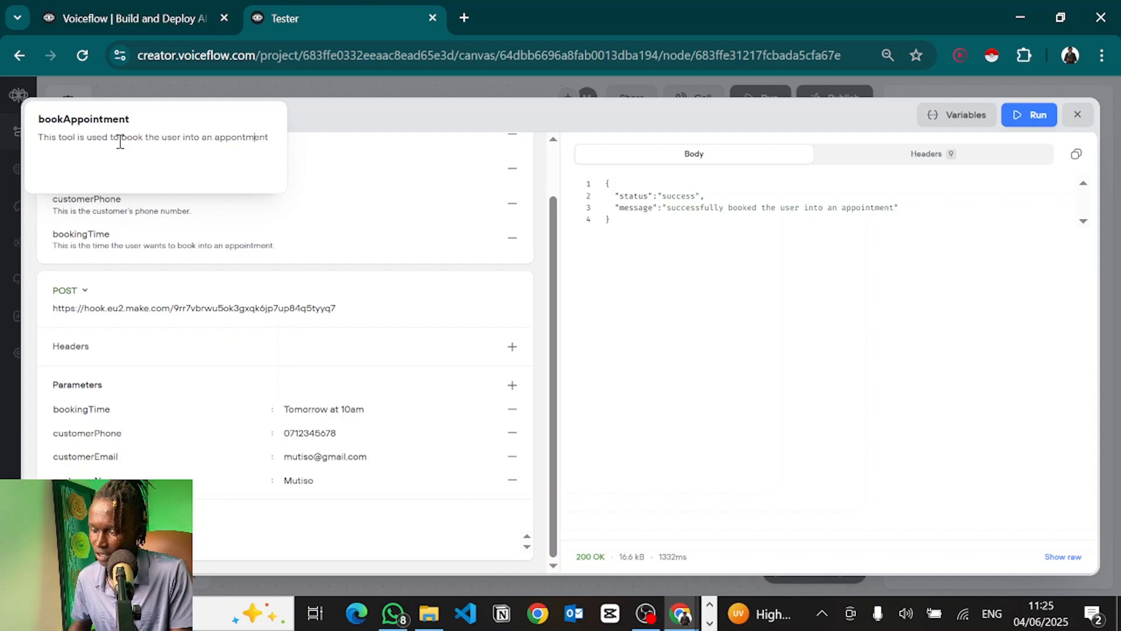
{"action": "type", "text": "i"}
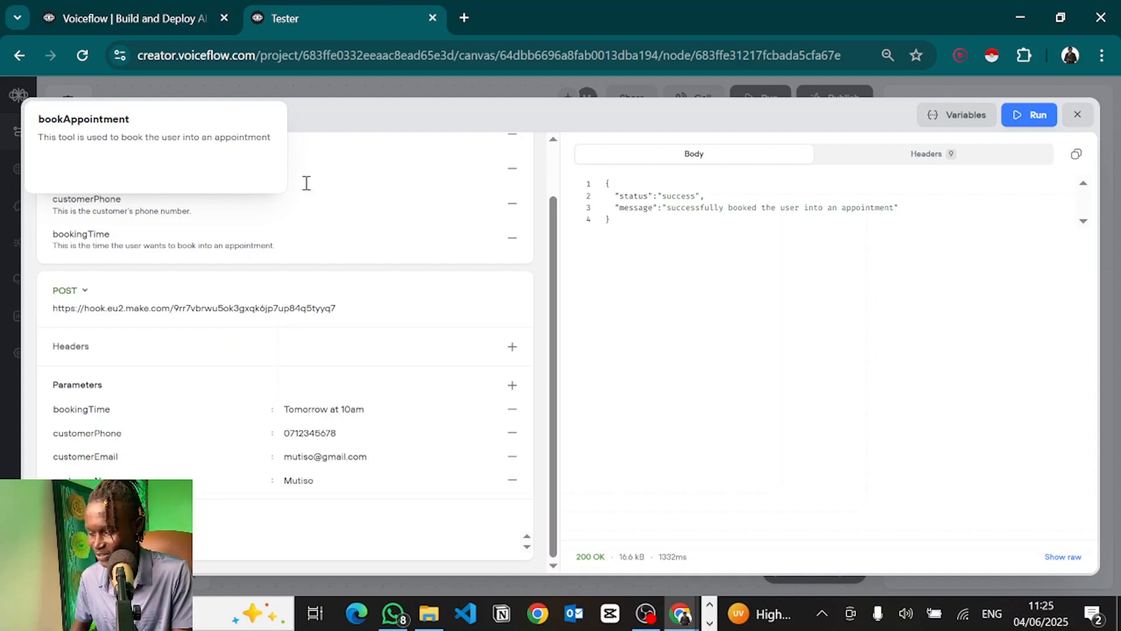
{"action": "left_click", "coordinate": [390, 188]}
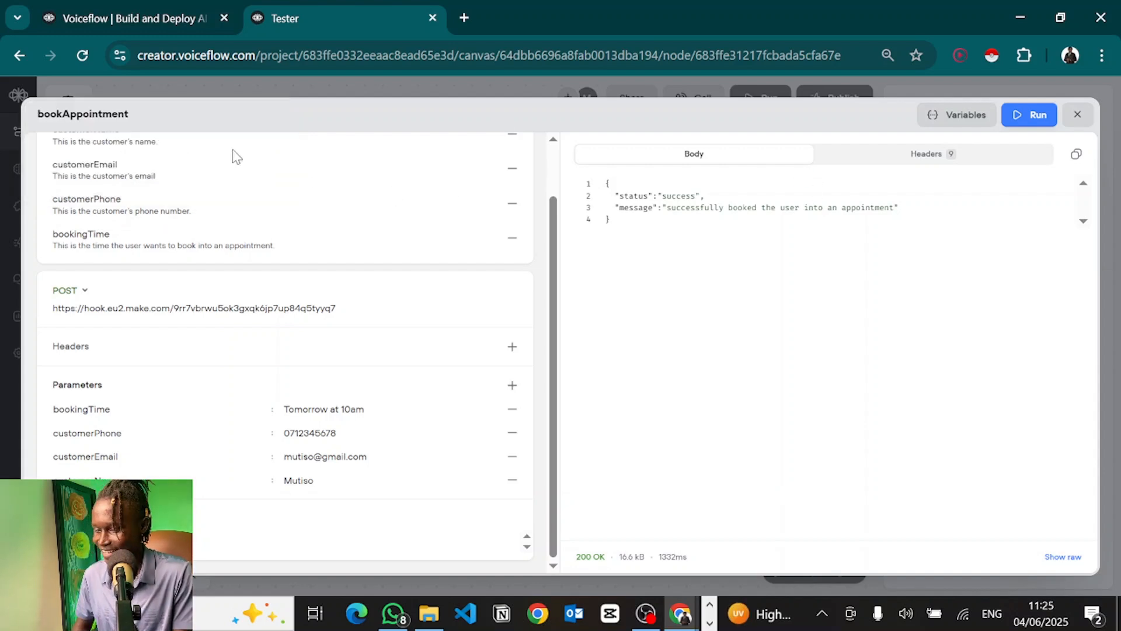
{"action": "left_click", "coordinate": [1077, 116]}
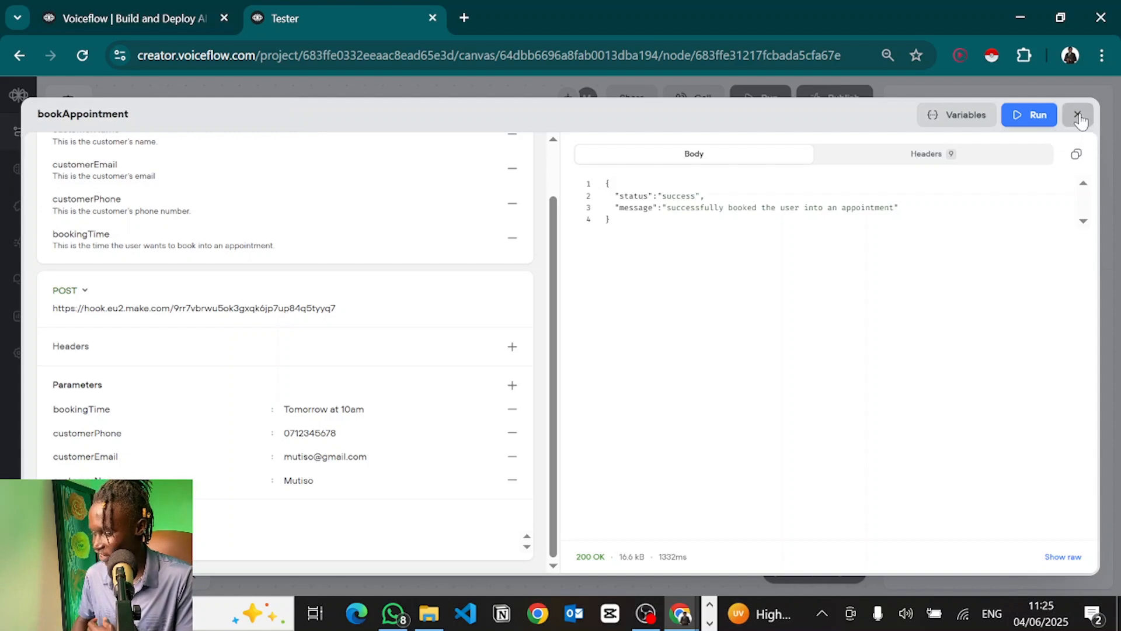
Step: Enter the bookAppointment LLM description, then close its settings and the agent editor
{"action": "left_click", "coordinate": [676, 268]}
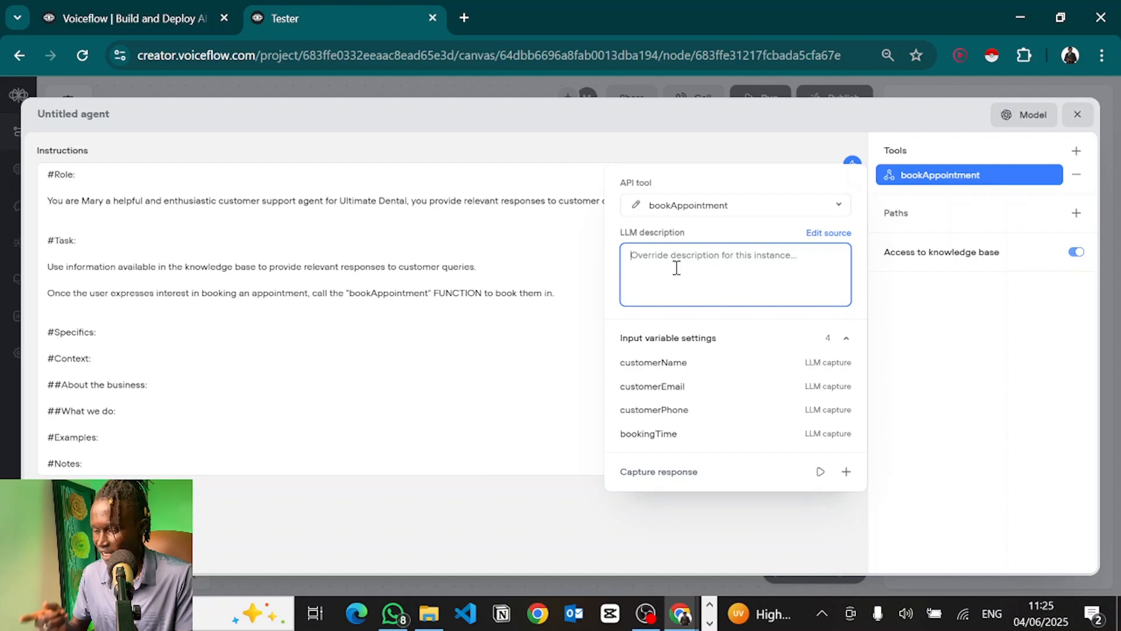
{"action": "type", "text": "This tool is used"}
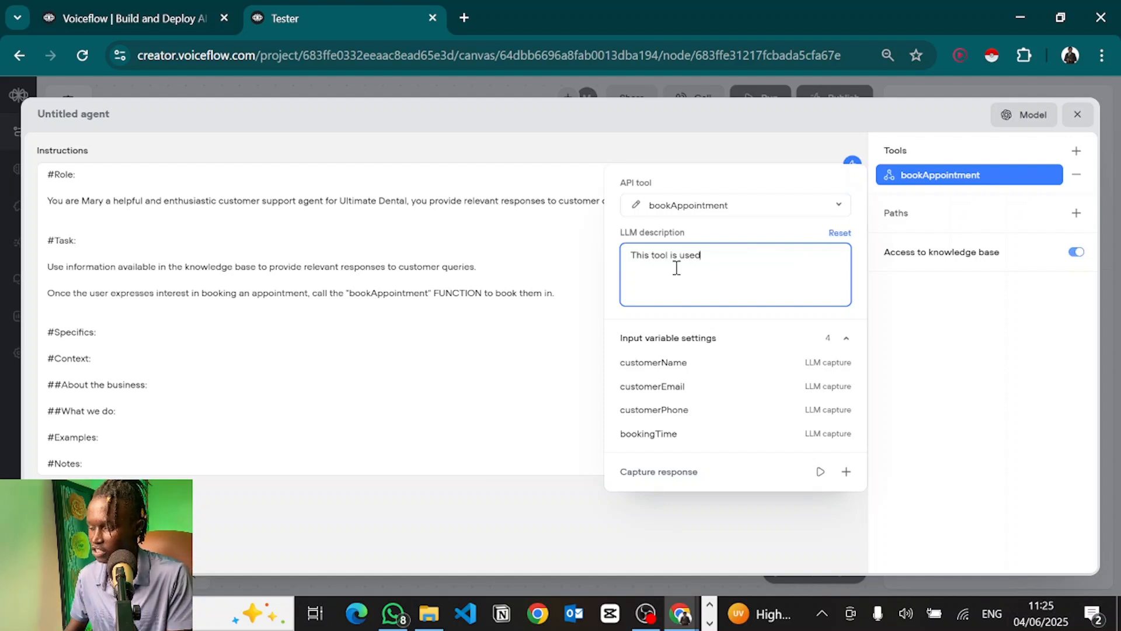
{"action": "type", "text": " to book the user"}
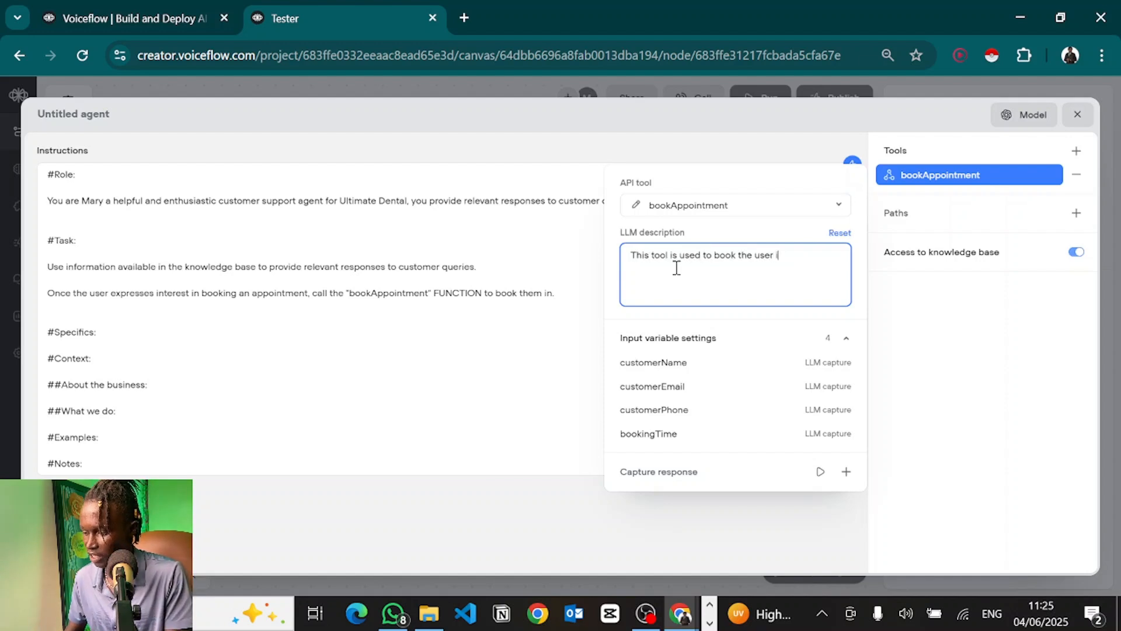
{"action": "type", "text": " into an appoin"}
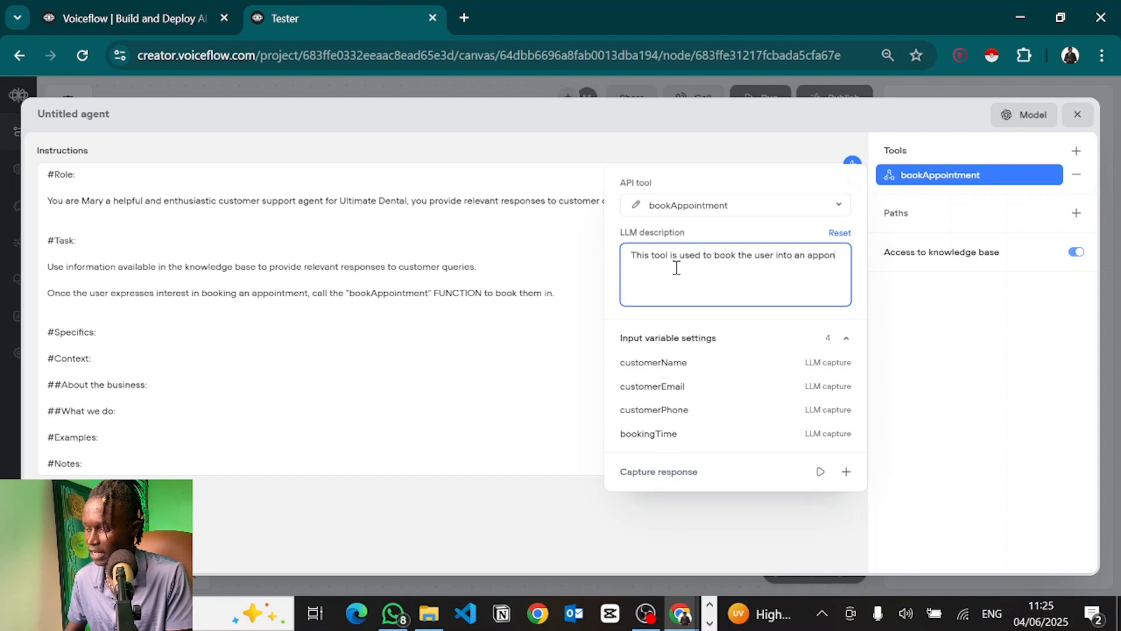
{"action": "type", "text": "tm"}
{"action": "key", "text": "BackSpace"}
{"action": "key", "text": "BackSpace"}
{"action": "key", "text": "BackSpace"}
{"action": "type", "text": "intment"}
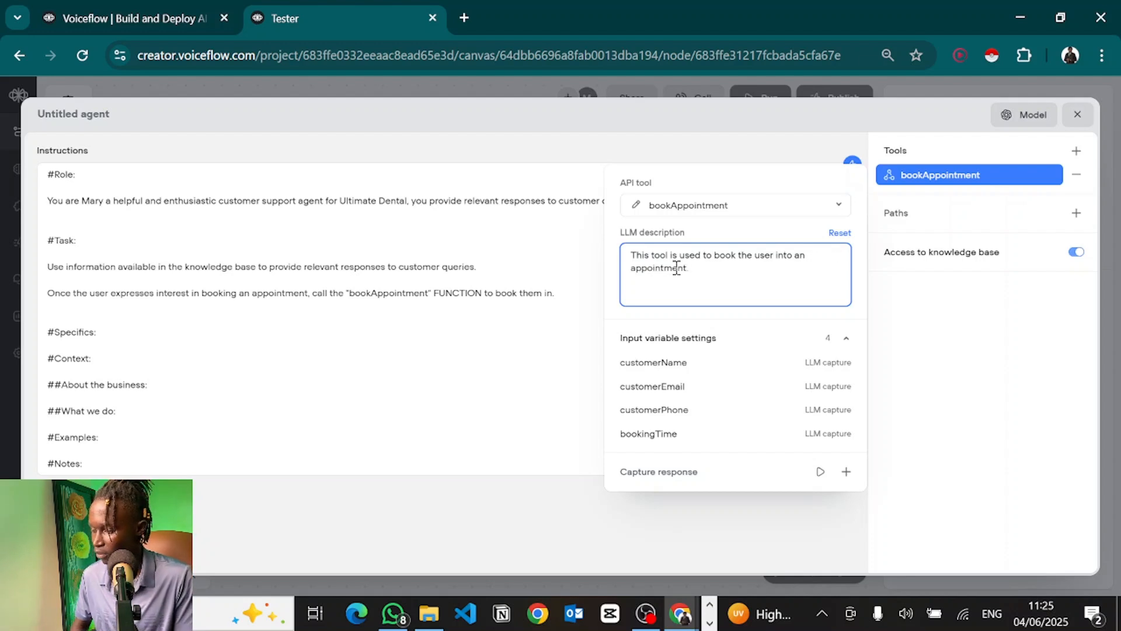
{"action": "type", "text": "."}
{"action": "left_click_drag", "start_coordinate": [706, 268], "coordinate": [618, 264]}
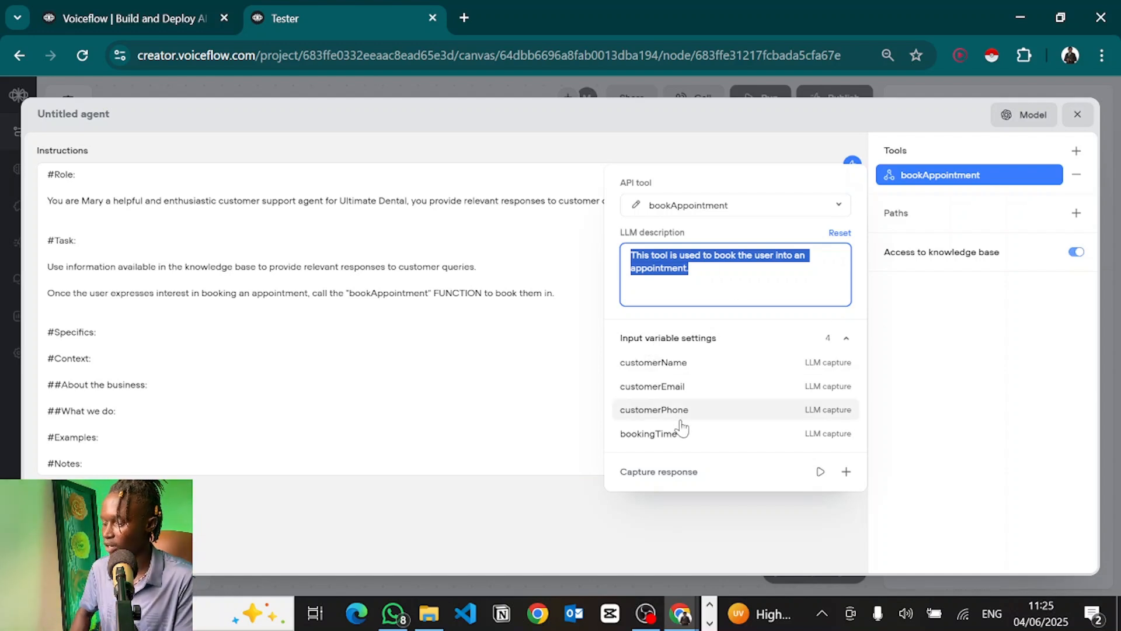
{"action": "left_click", "coordinate": [926, 403]}
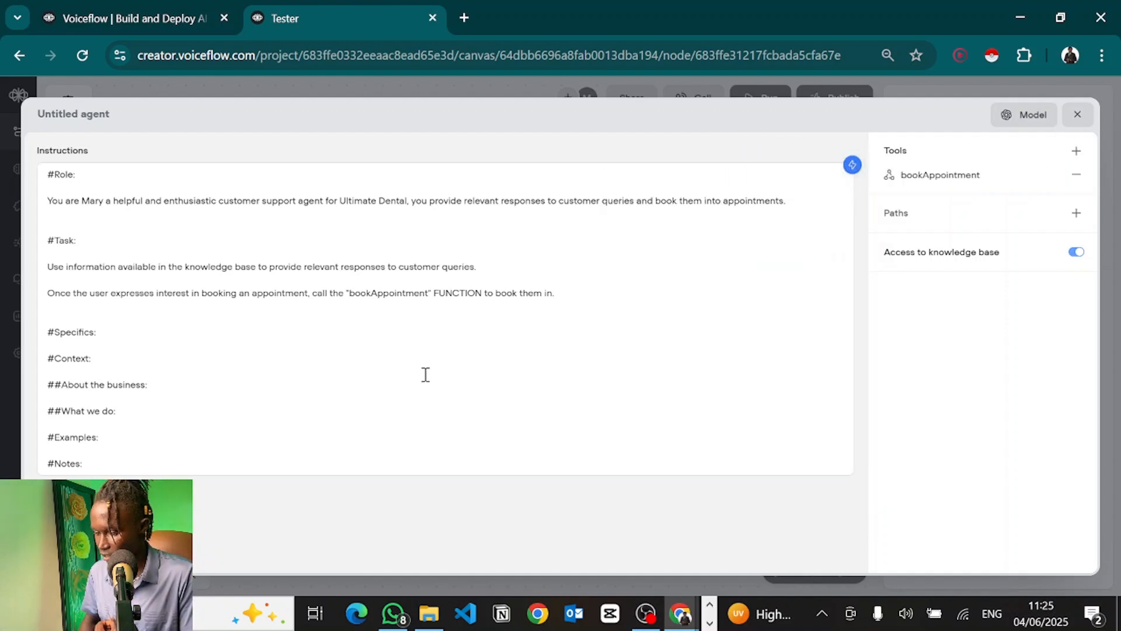
{"action": "left_click", "coordinate": [1077, 114]}
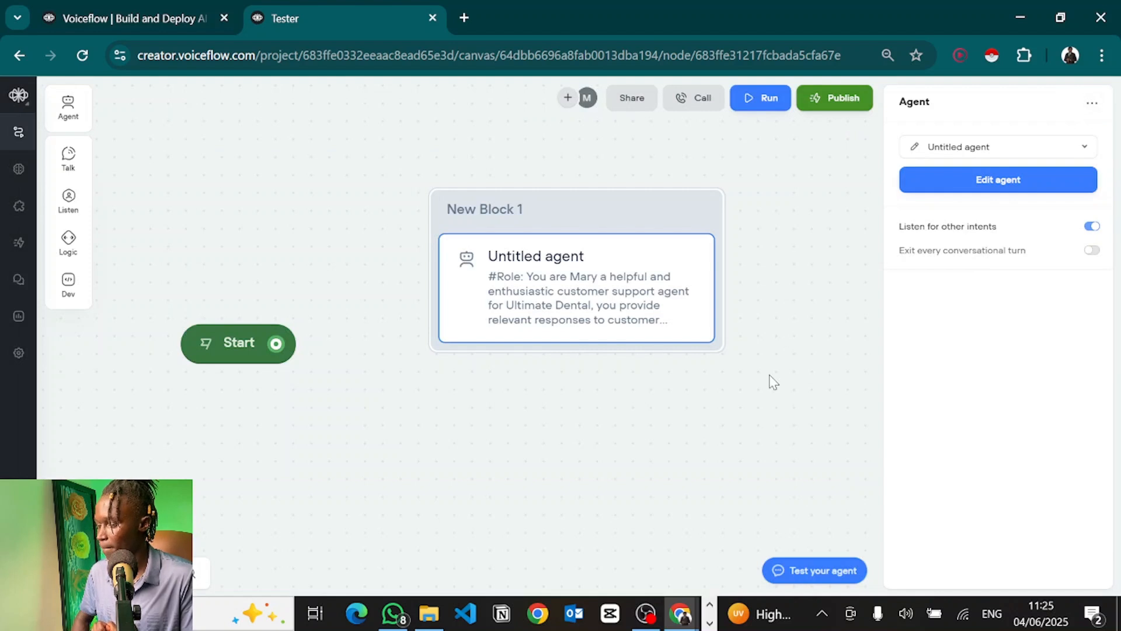
Step: Connect the Start step to New Block 1 and try the dental greeting in a test chat
{"action": "left_click", "coordinate": [771, 381]}
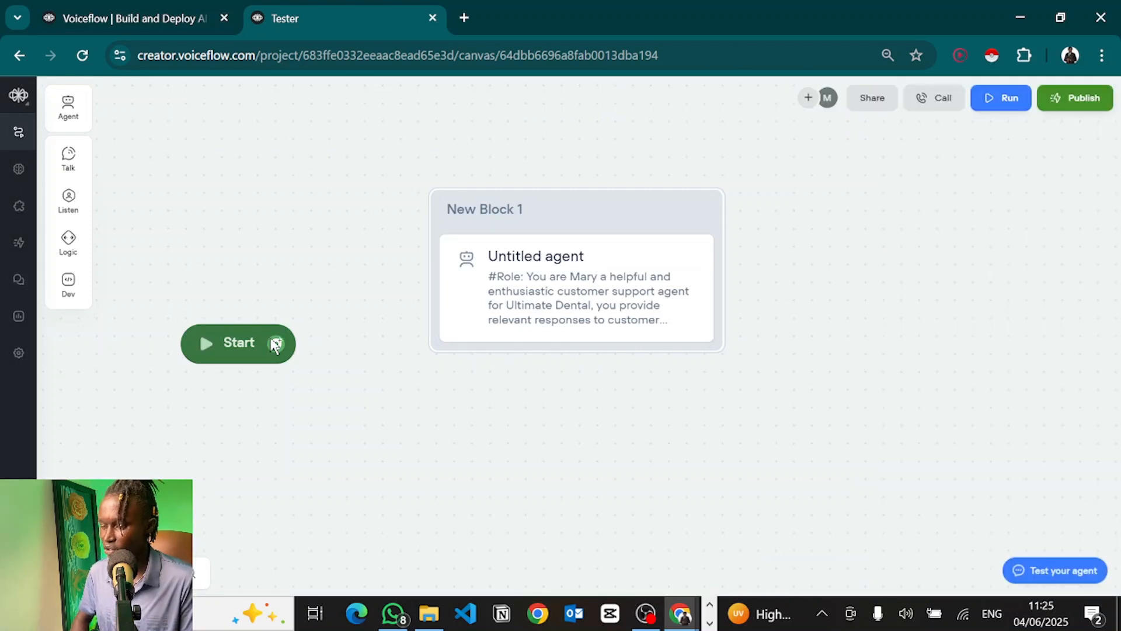
{"action": "left_click_drag", "start_coordinate": [277, 345], "coordinate": [444, 240]}
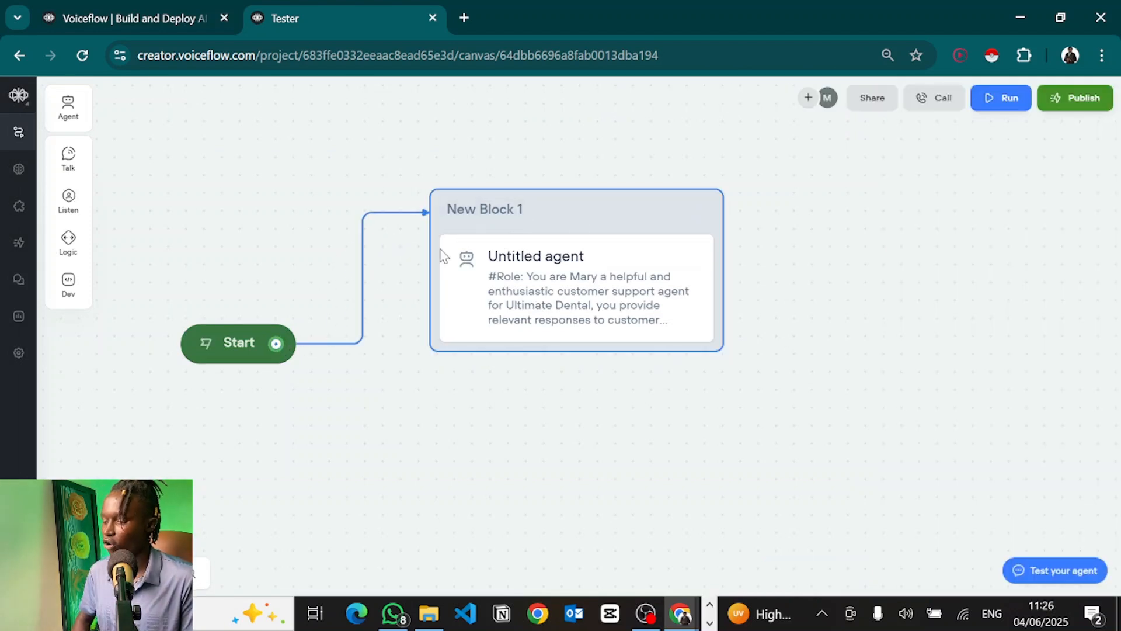
{"action": "left_click", "coordinate": [1073, 571]}
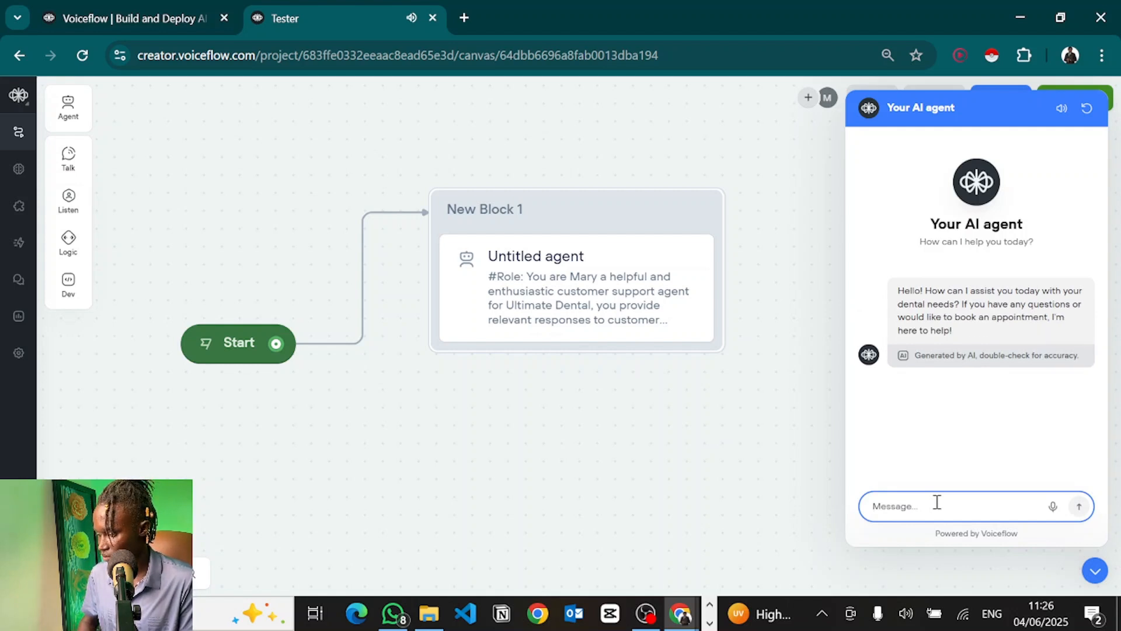
{"action": "left_click", "coordinate": [1095, 570]}
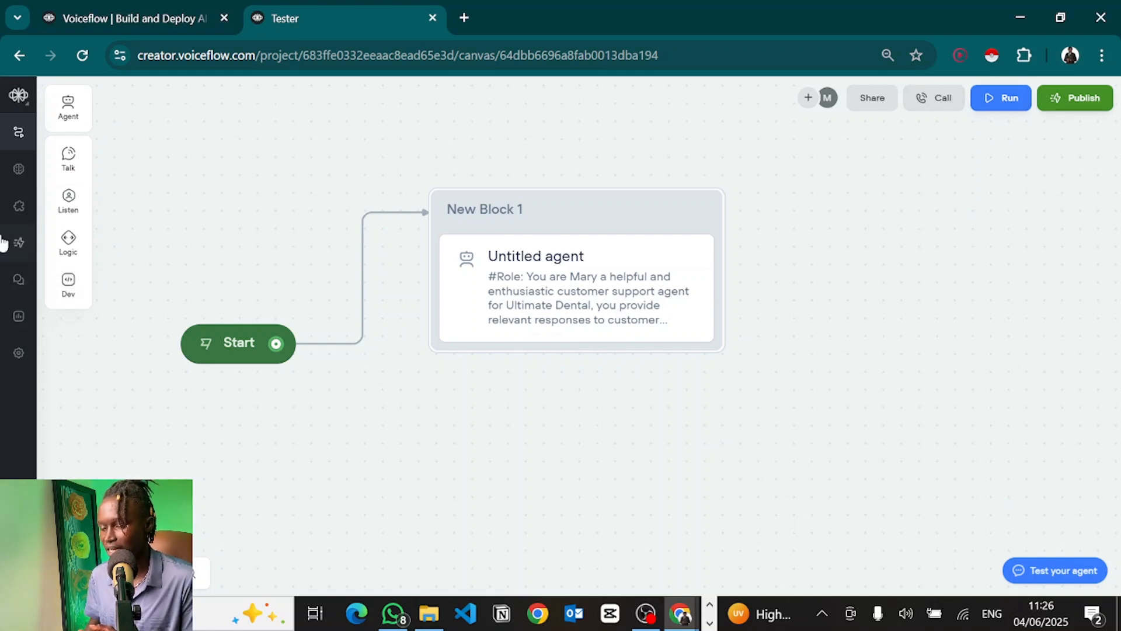
{"action": "left_click", "coordinate": [16, 355]}
Step: In Behaviour voice settings, preview the Laura voice, keeping Laura and the Eleven turbo v2.5 model
{"action": "left_click", "coordinate": [72, 159]}
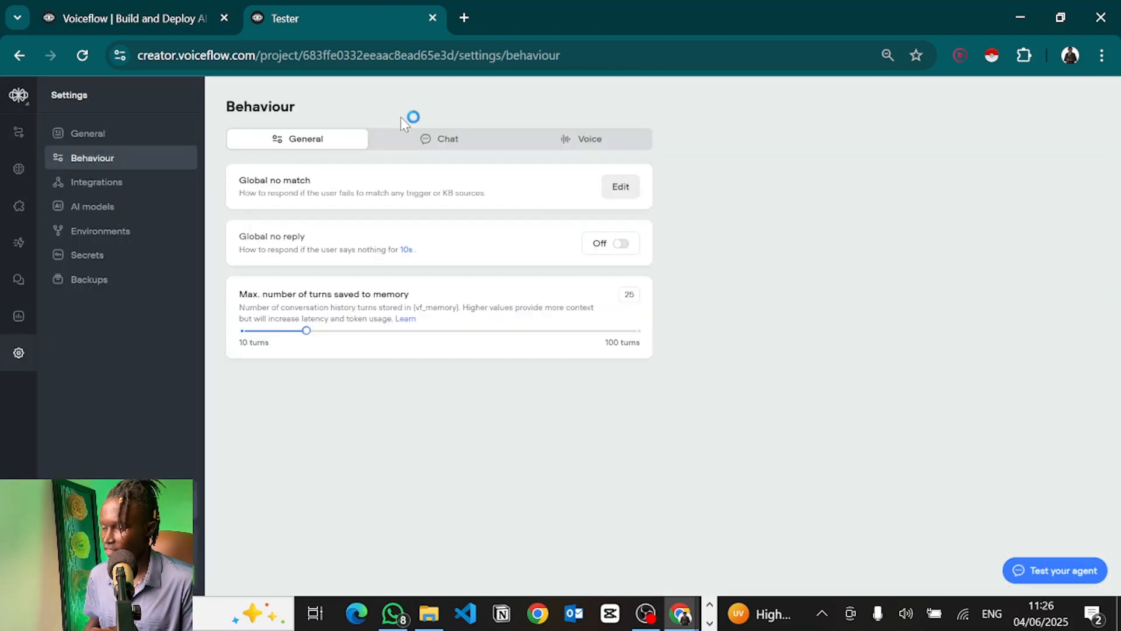
{"action": "left_click", "coordinate": [578, 141]}
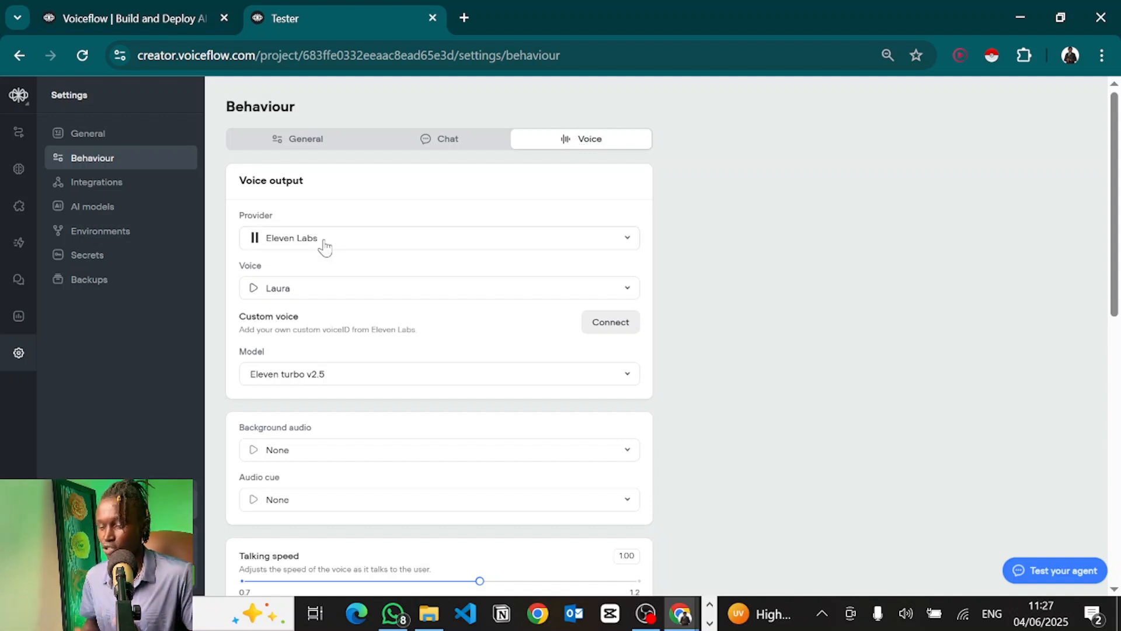
{"action": "left_click", "coordinate": [254, 289]}
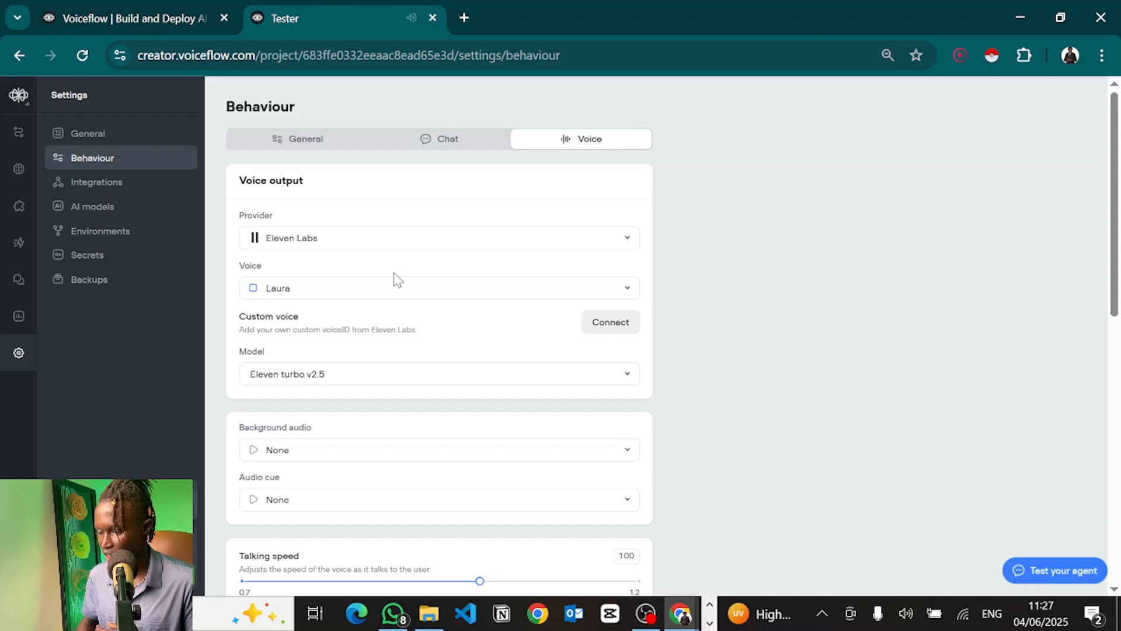
{"action": "left_click", "coordinate": [312, 294]}
{"action": "scroll", "coordinate": [753, 350], "scroll_direction": "down", "scroll_amount": 5}
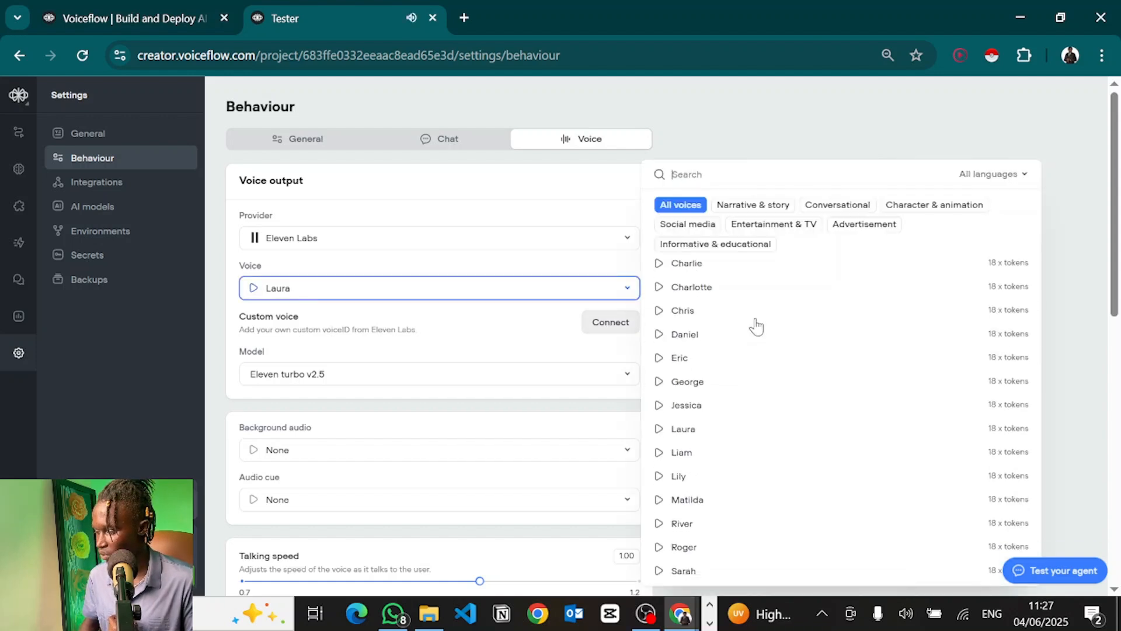
{"action": "left_click", "coordinate": [779, 139]}
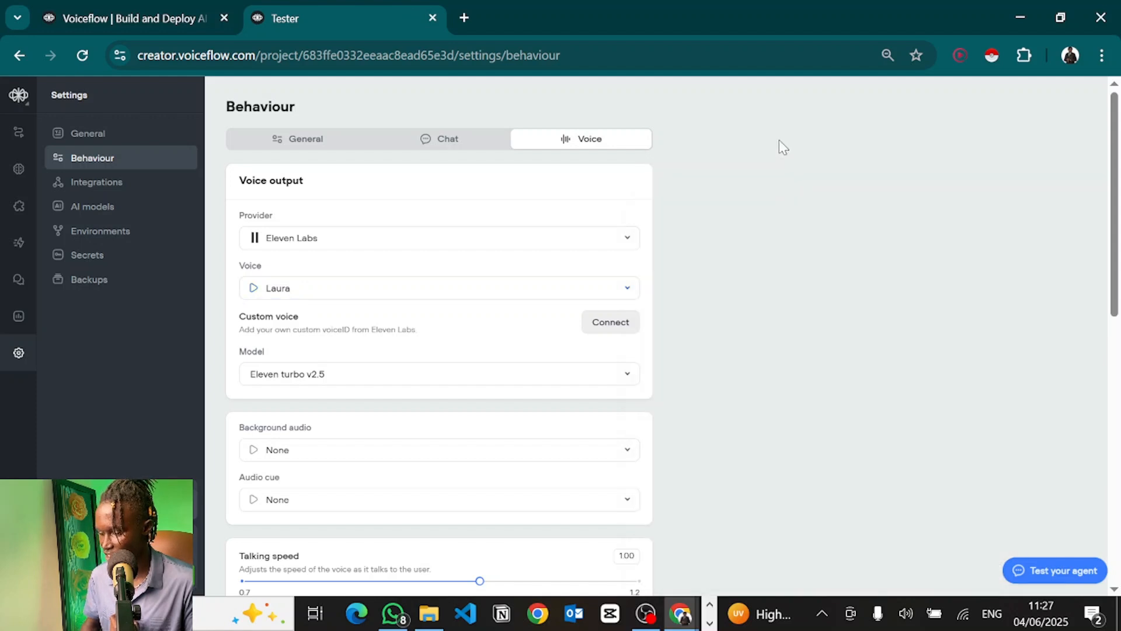
{"action": "scroll", "coordinate": [448, 238], "scroll_direction": "down", "scroll_amount": 1}
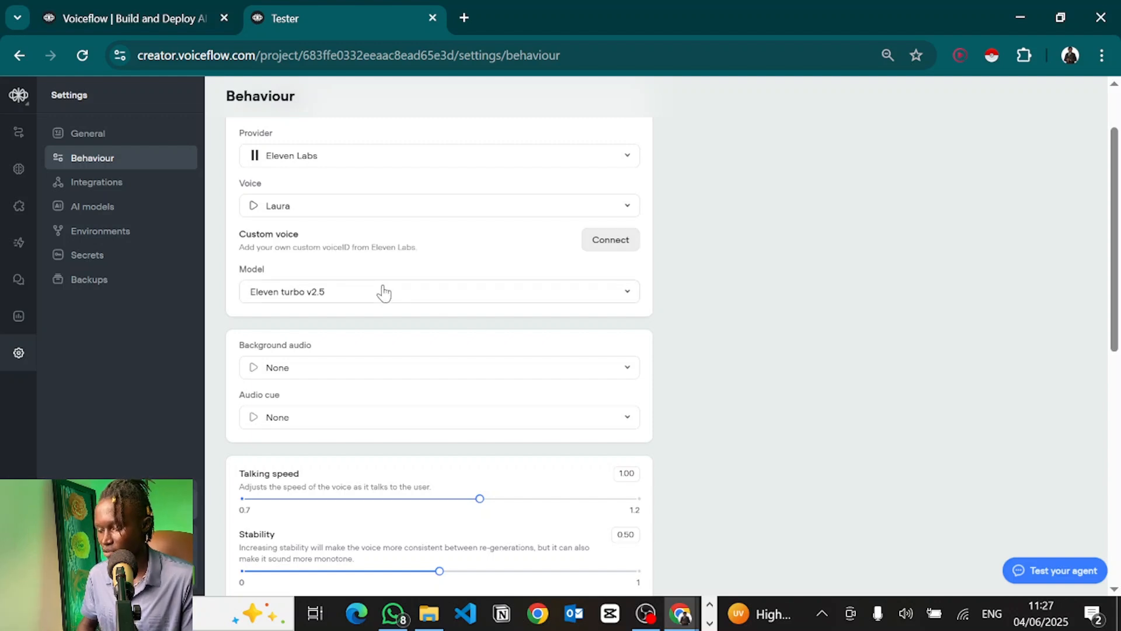
{"action": "left_click", "coordinate": [331, 291]}
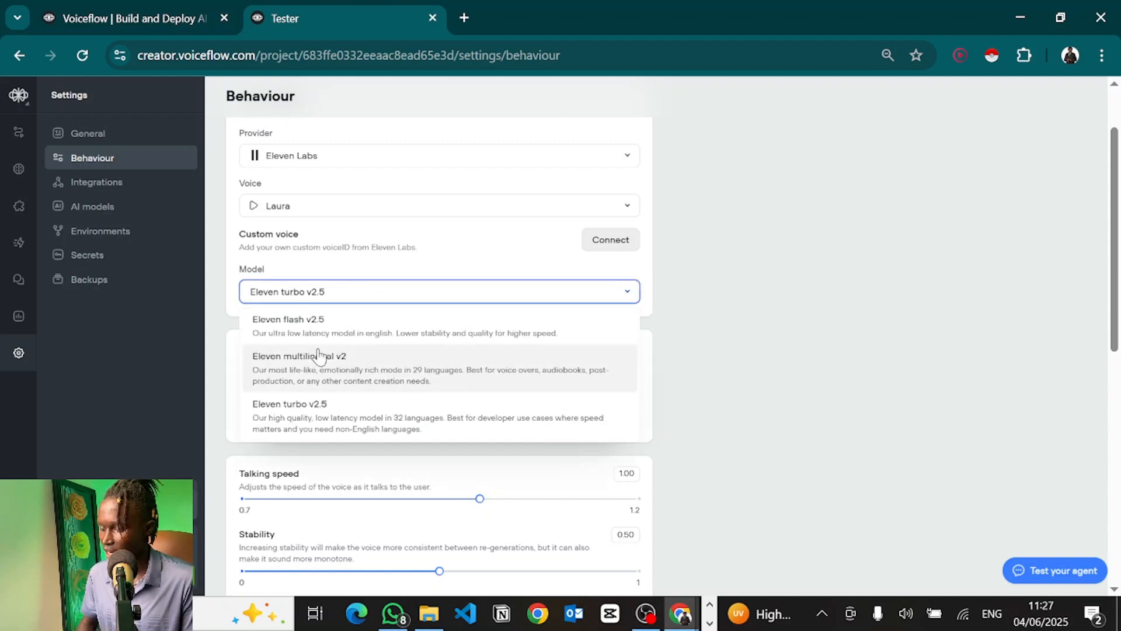
{"action": "left_click", "coordinate": [735, 341]}
{"action": "scroll", "coordinate": [524, 266], "scroll_direction": "down", "scroll_amount": 2}
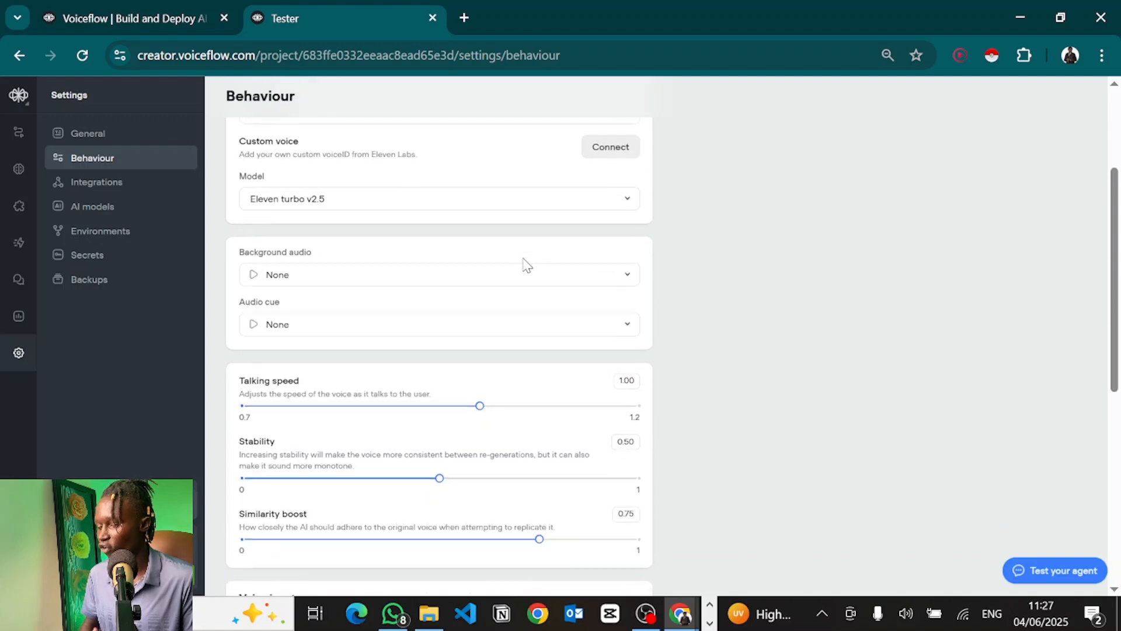
Step: Set the background audio to Office busy and preview it
{"action": "left_click", "coordinate": [525, 268]}
{"action": "left_click", "coordinate": [843, 310]}
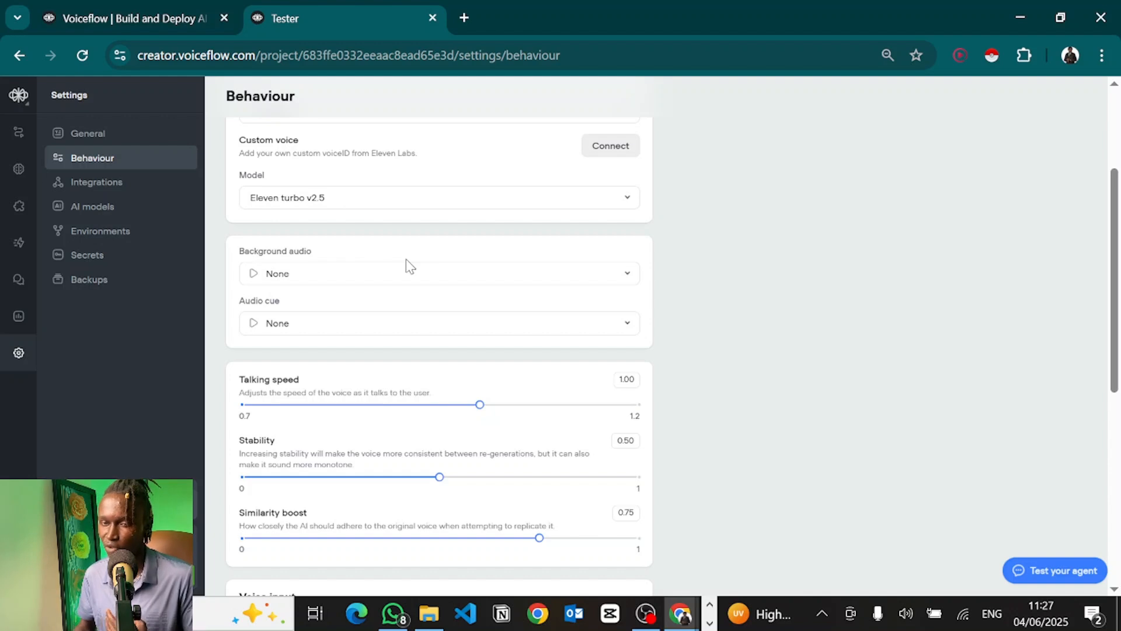
{"action": "left_click", "coordinate": [301, 278]}
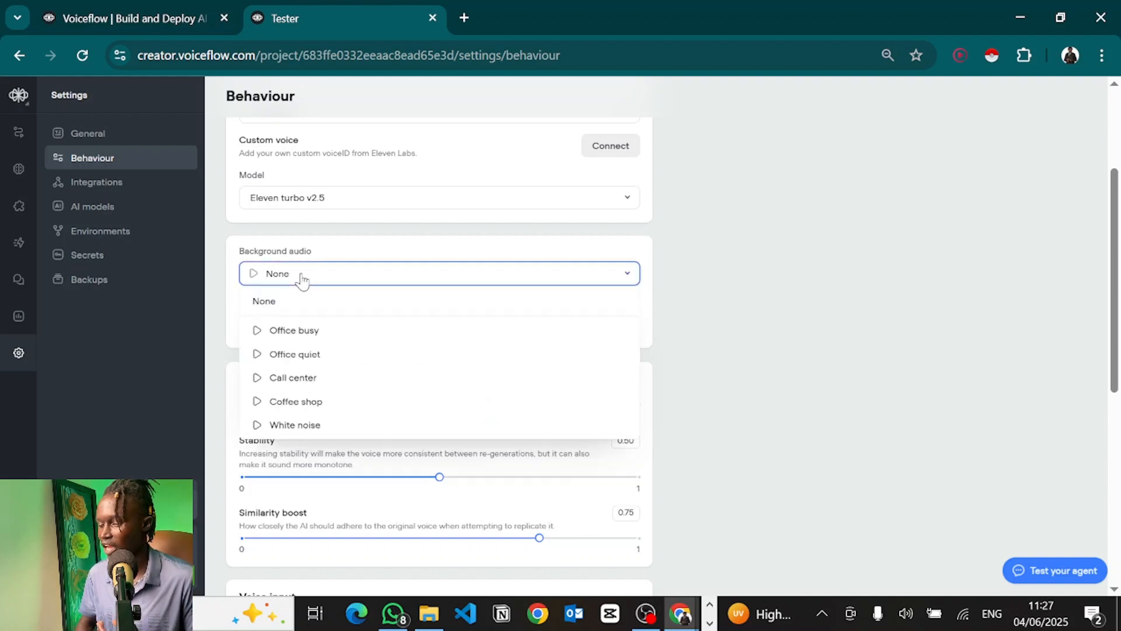
{"action": "left_click", "coordinate": [294, 334]}
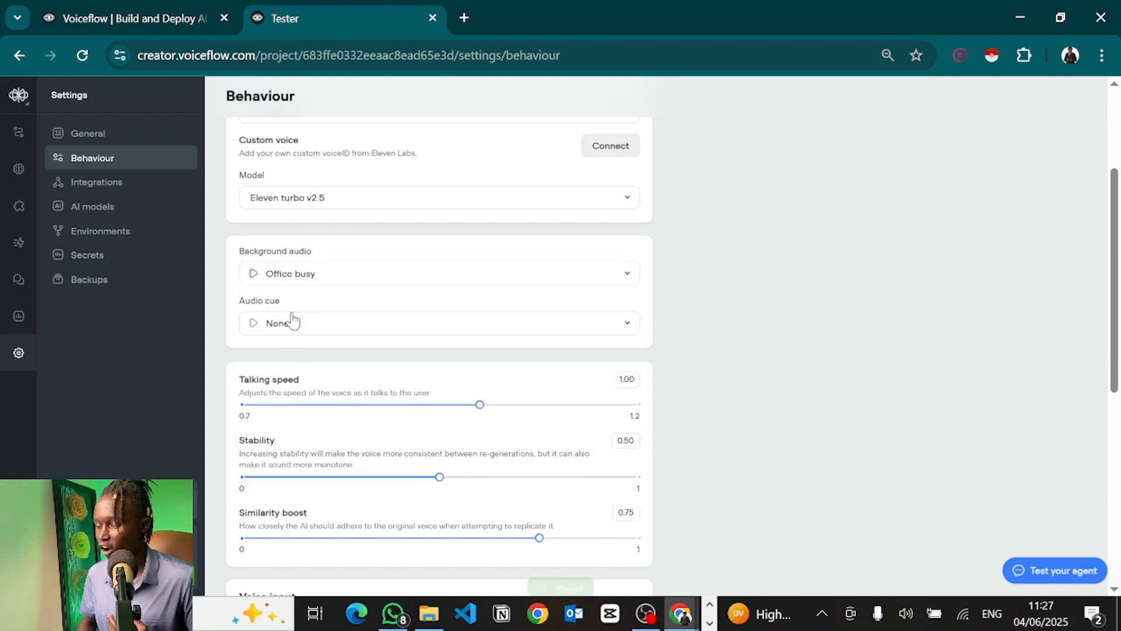
{"action": "left_click", "coordinate": [255, 276]}
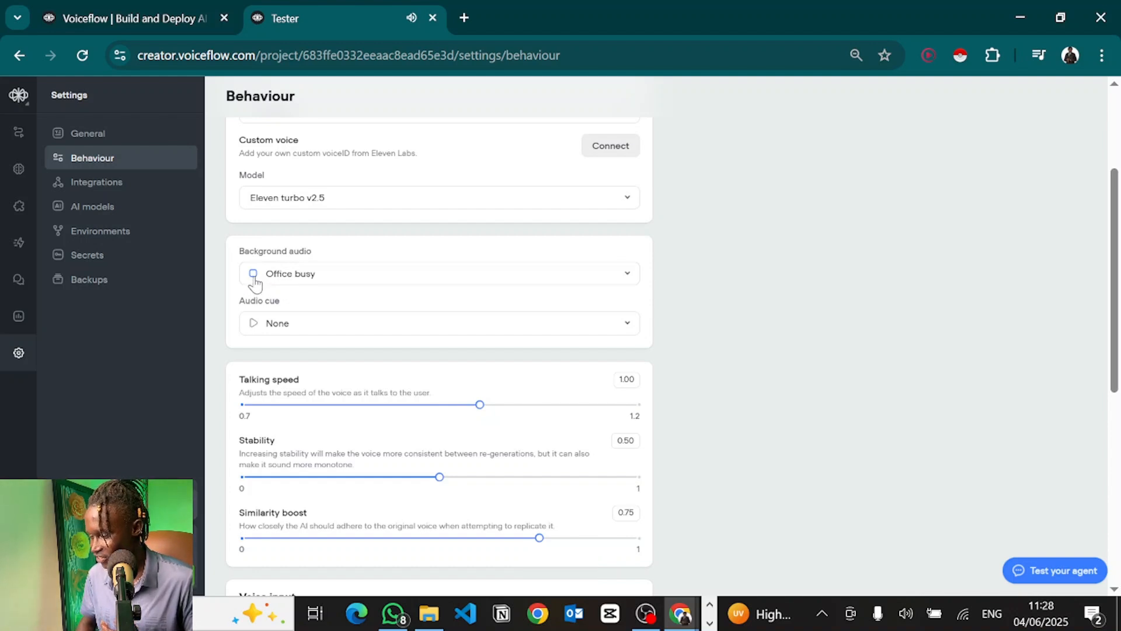
{"action": "left_click", "coordinate": [254, 278]}
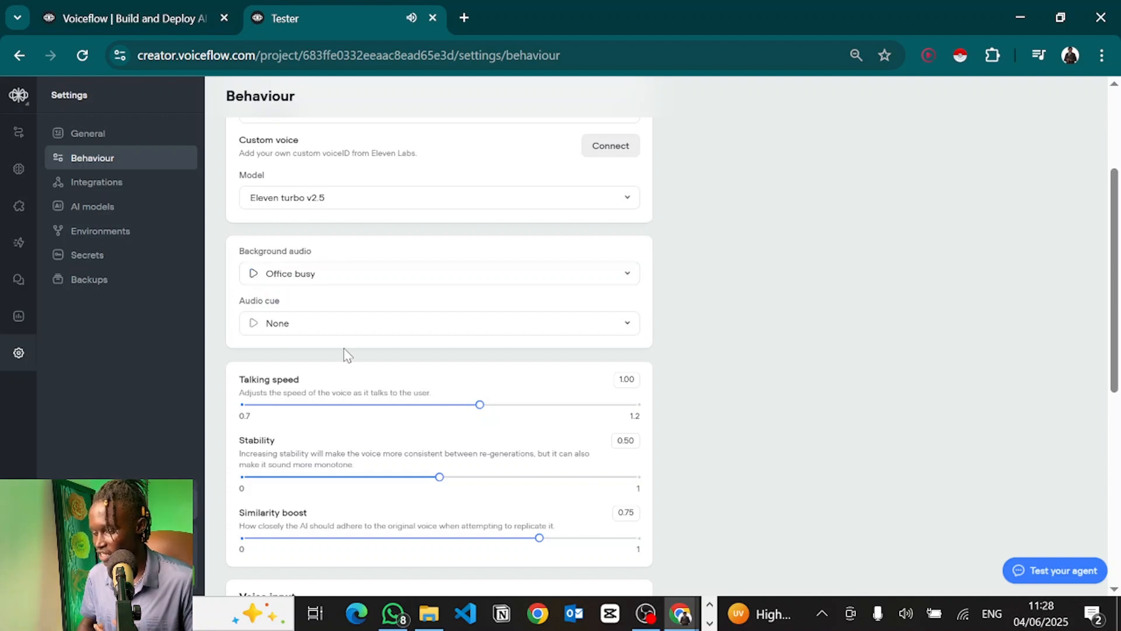
{"action": "scroll", "coordinate": [346, 336], "scroll_direction": "down", "scroll_amount": 1}
{"action": "scroll", "coordinate": [632, 351], "scroll_direction": "down", "scroll_amount": 3}
{"action": "scroll", "coordinate": [631, 351], "scroll_direction": "up", "scroll_amount": 2}
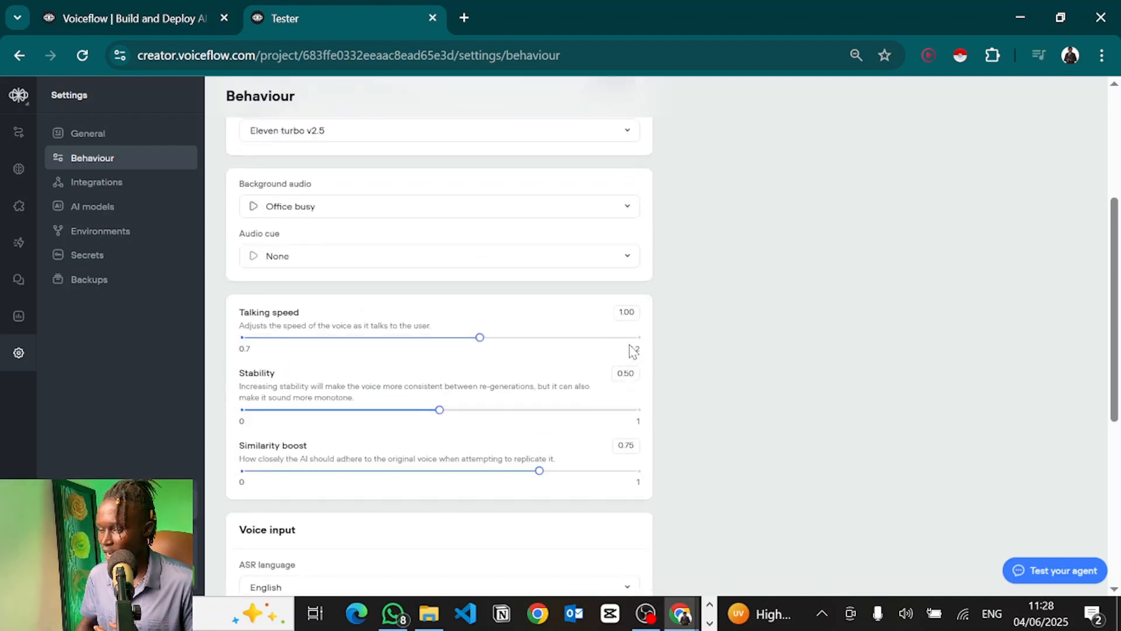
{"action": "scroll", "coordinate": [632, 351], "scroll_direction": "down", "scroll_amount": 4}
{"action": "scroll", "coordinate": [631, 350], "scroll_direction": "down", "scroll_amount": 4}
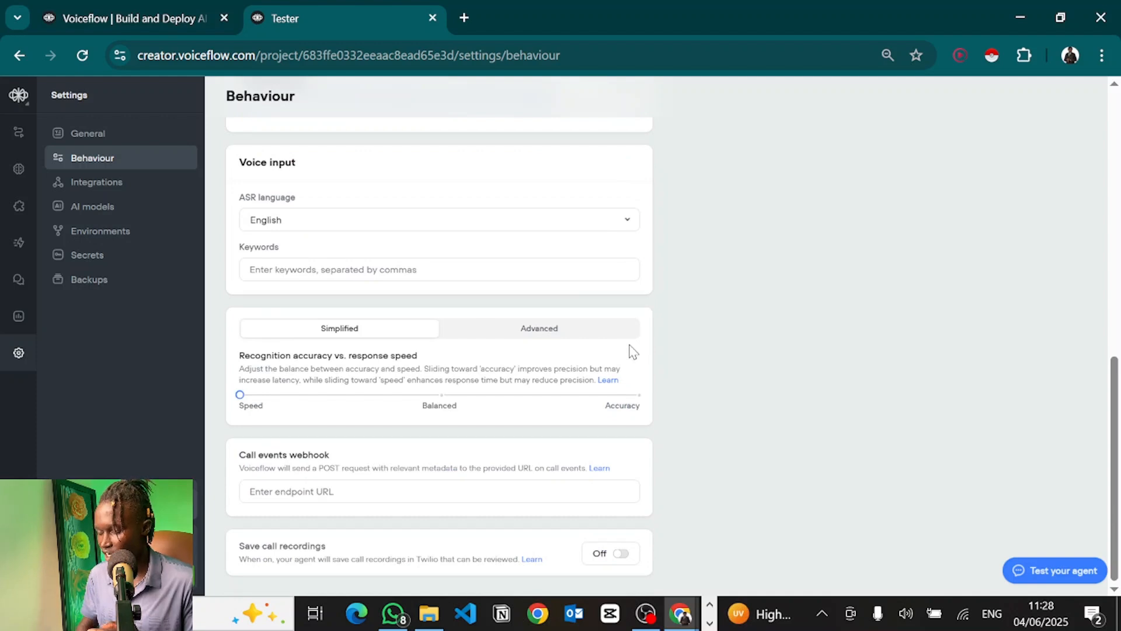
{"action": "scroll", "coordinate": [631, 352], "scroll_direction": "up", "scroll_amount": 12}
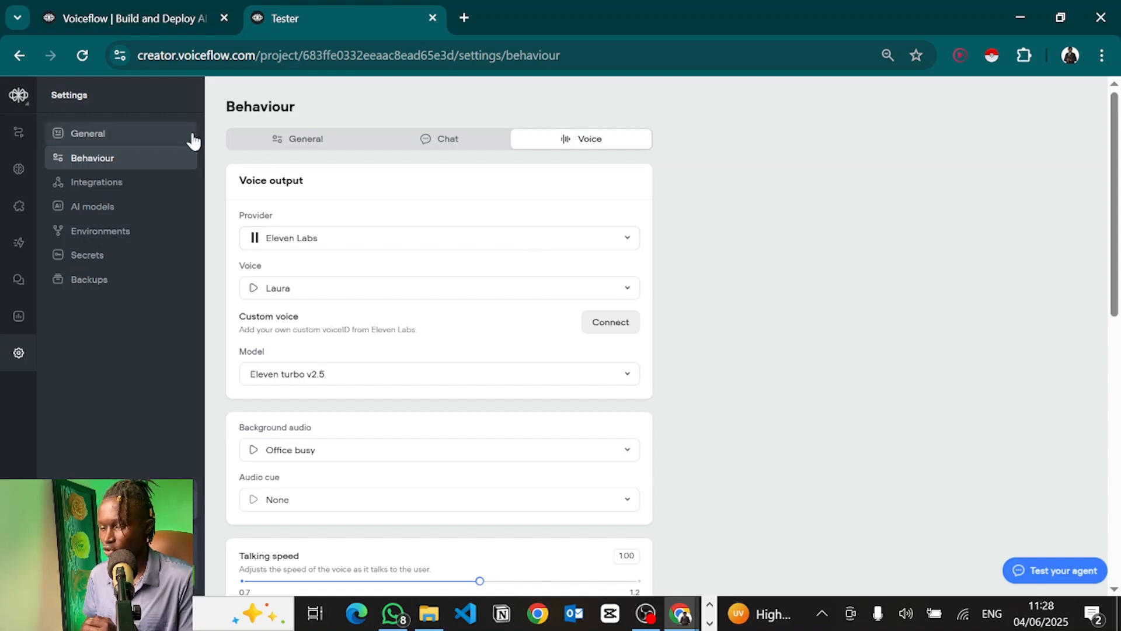
{"action": "left_click", "coordinate": [14, 207]}
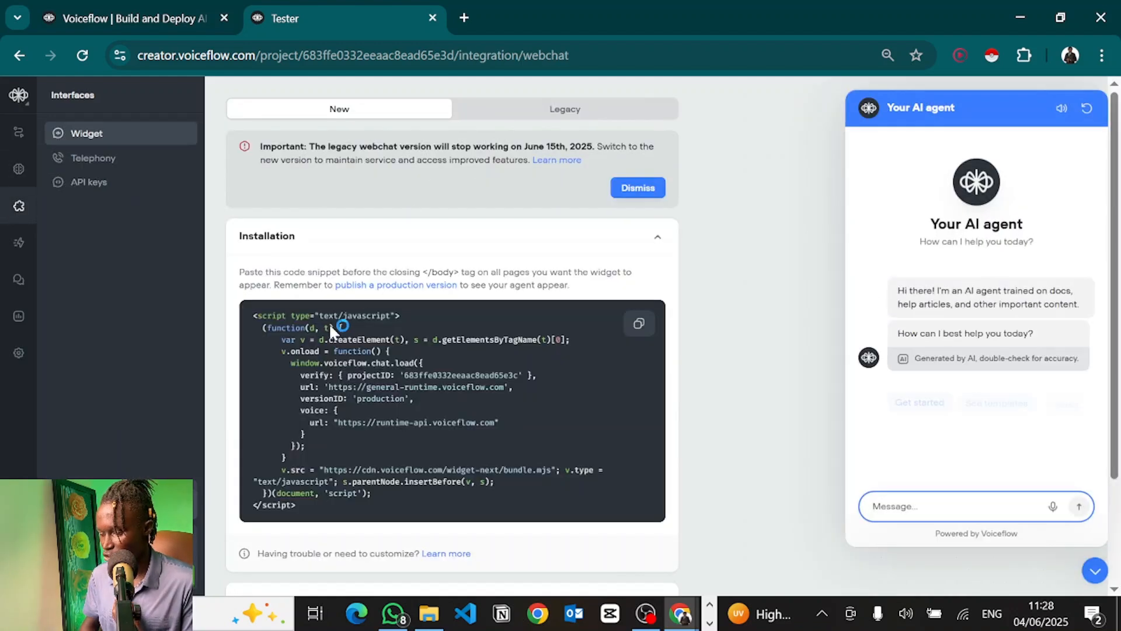
Step: Switch the web widget's modality to voice
{"action": "scroll", "coordinate": [324, 258], "scroll_direction": "down", "scroll_amount": 2}
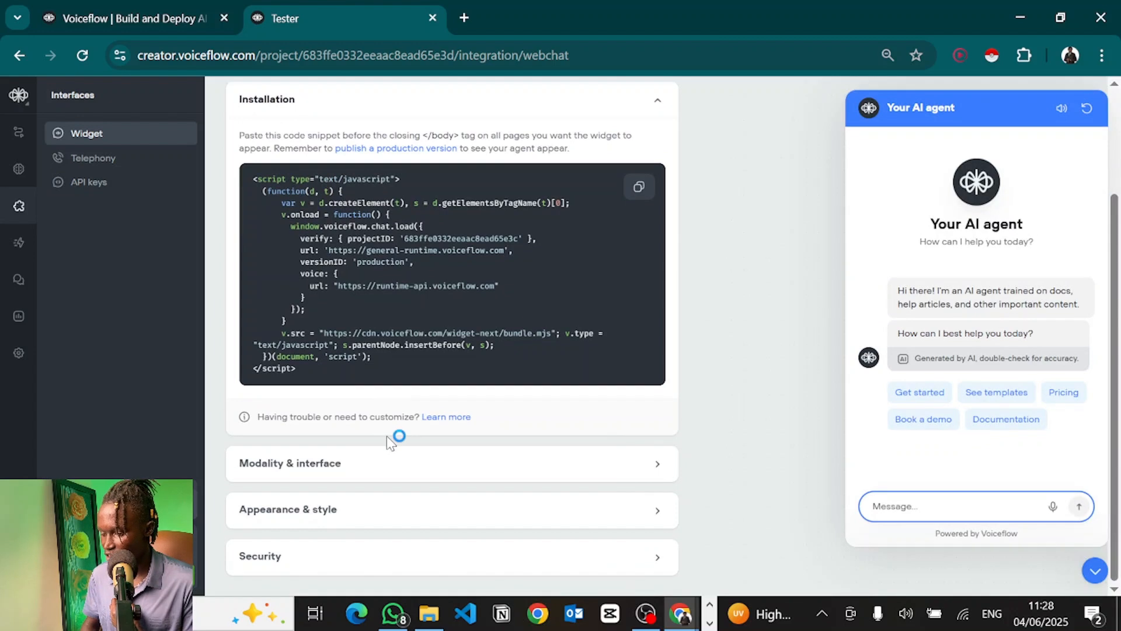
{"action": "left_click", "coordinate": [389, 467]}
{"action": "scroll", "coordinate": [391, 468], "scroll_direction": "down", "scroll_amount": 3}
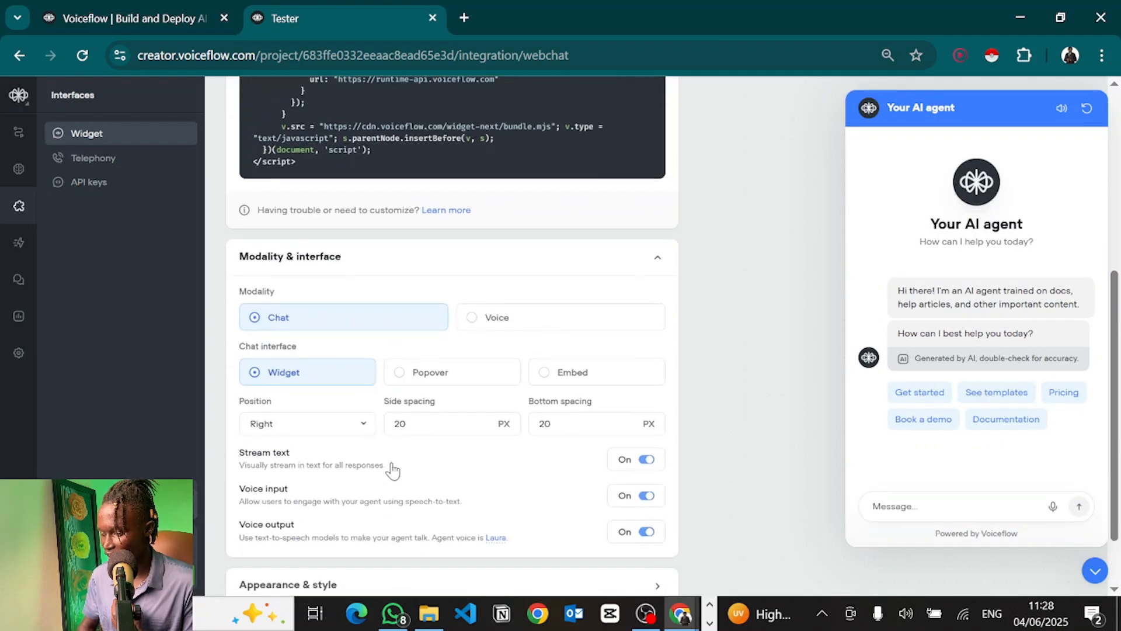
{"action": "left_click", "coordinate": [518, 316]}
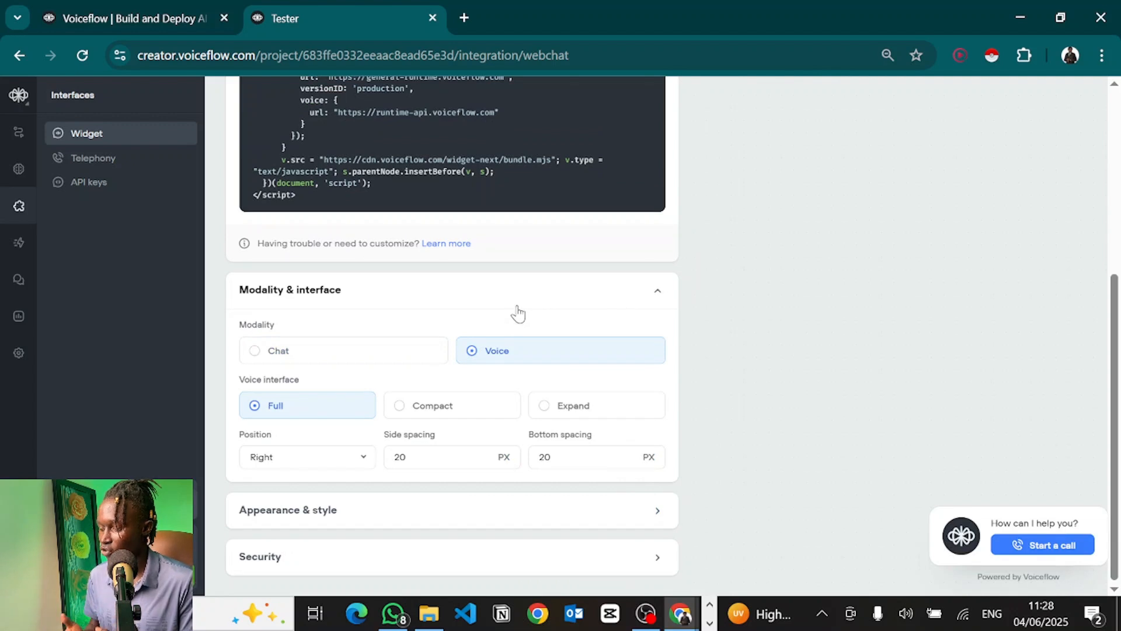
{"action": "left_click", "coordinate": [289, 359]}
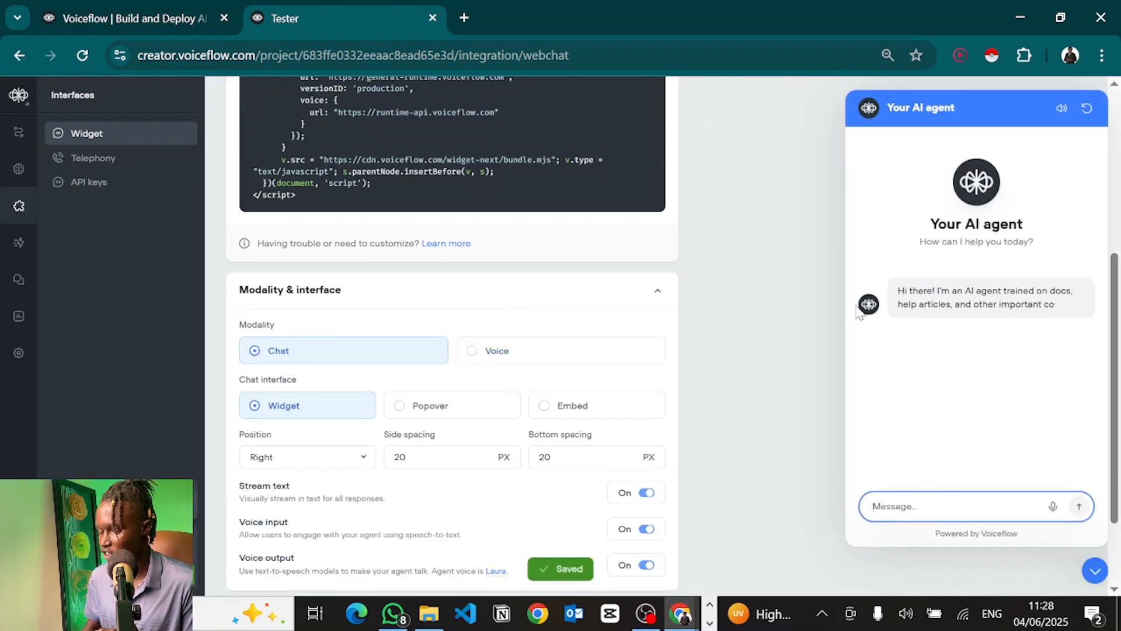
{"action": "left_click", "coordinate": [560, 352]}
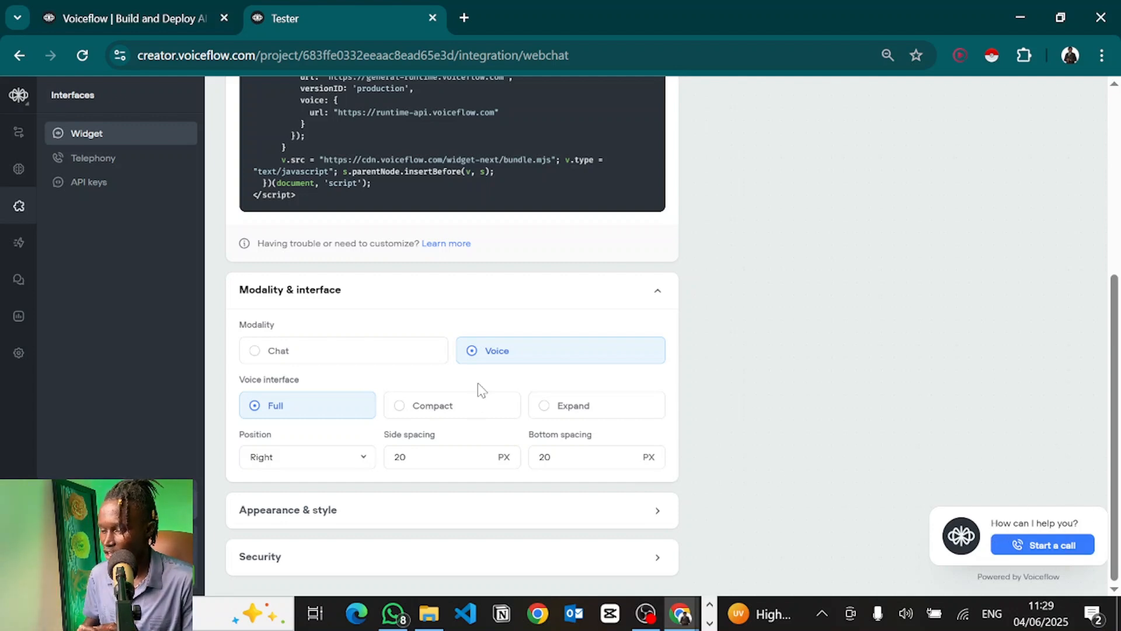
Step: Place the widget on the left, adjust its side spacing, and review the appearance options
{"action": "left_click", "coordinate": [271, 462]}
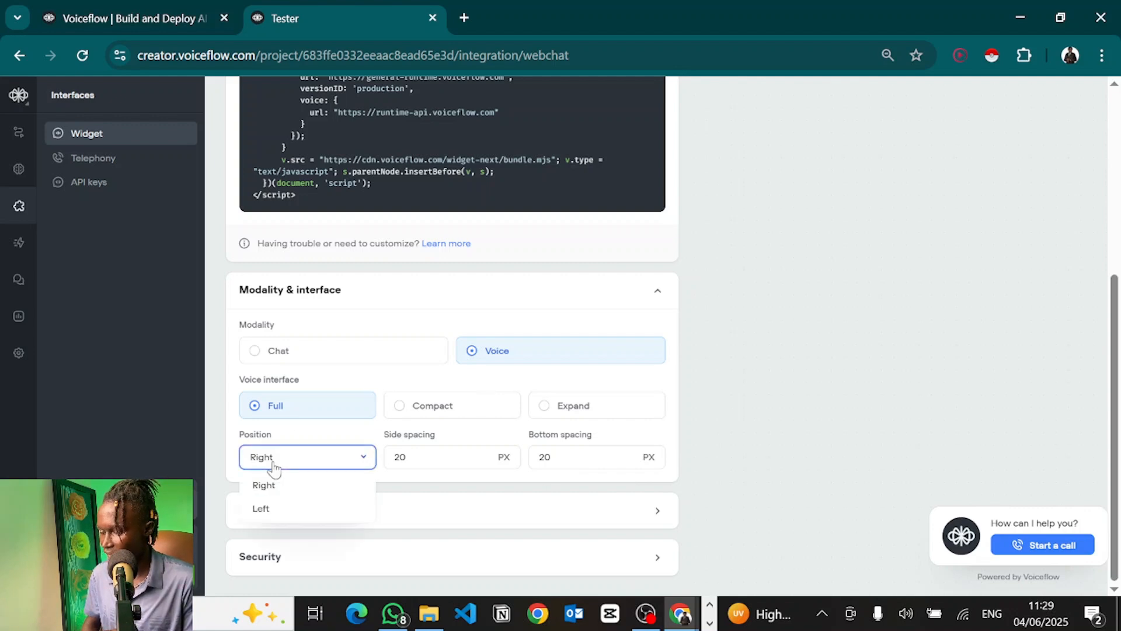
{"action": "left_click", "coordinate": [271, 509]}
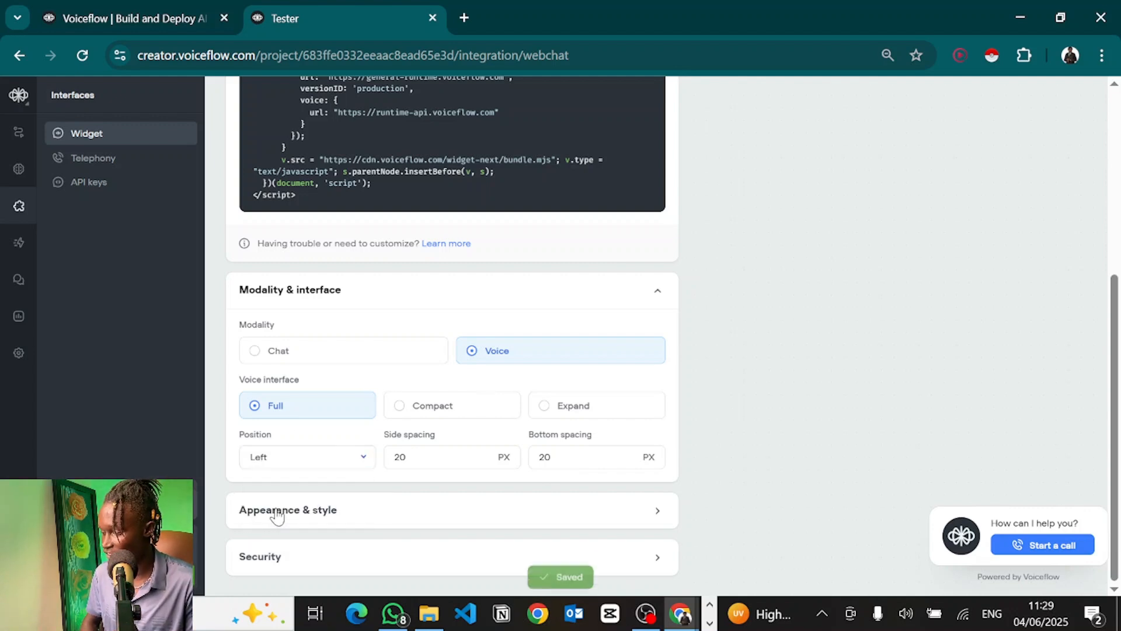
{"action": "left_click", "coordinate": [420, 455]}
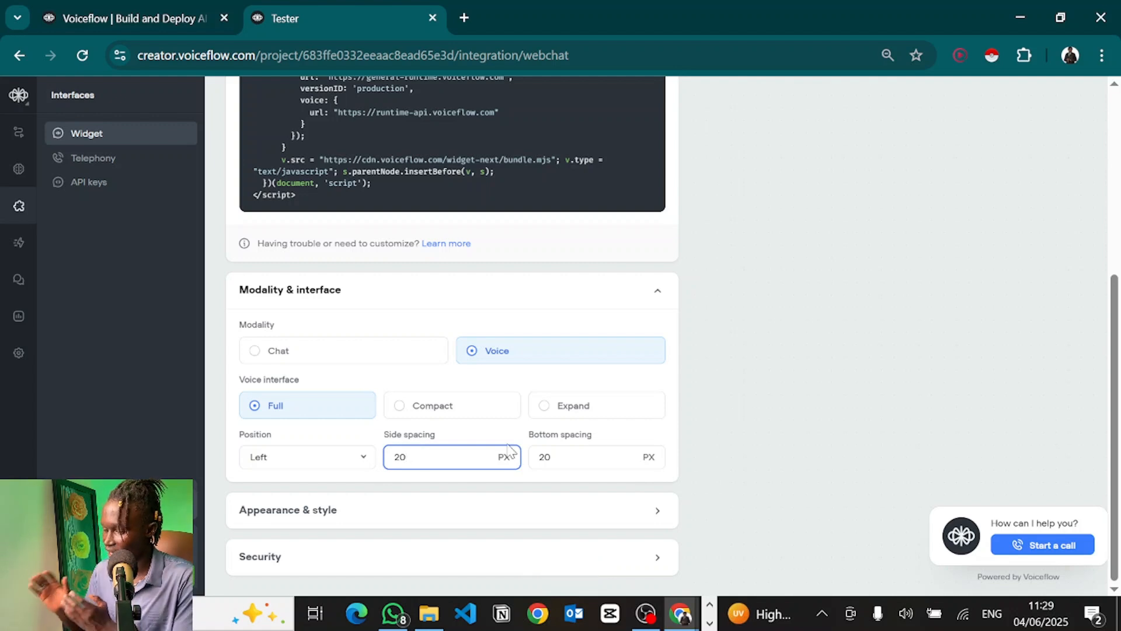
{"action": "left_click", "coordinate": [344, 528]}
{"action": "scroll", "coordinate": [343, 528], "scroll_direction": "down", "scroll_amount": 3}
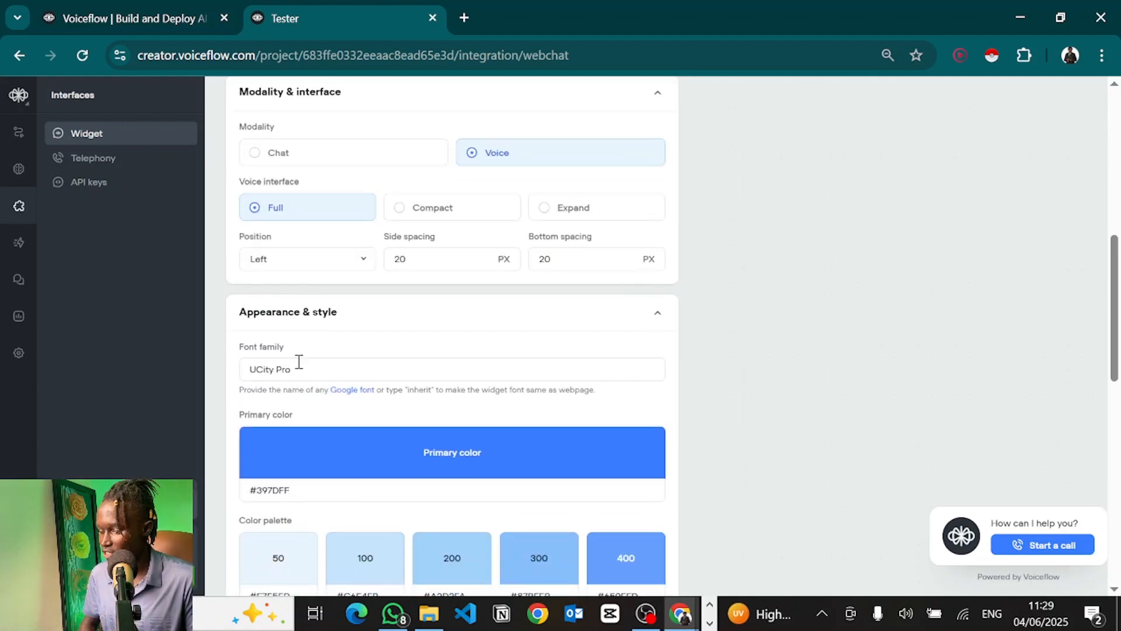
{"action": "scroll", "coordinate": [297, 362], "scroll_direction": "down", "scroll_amount": 3}
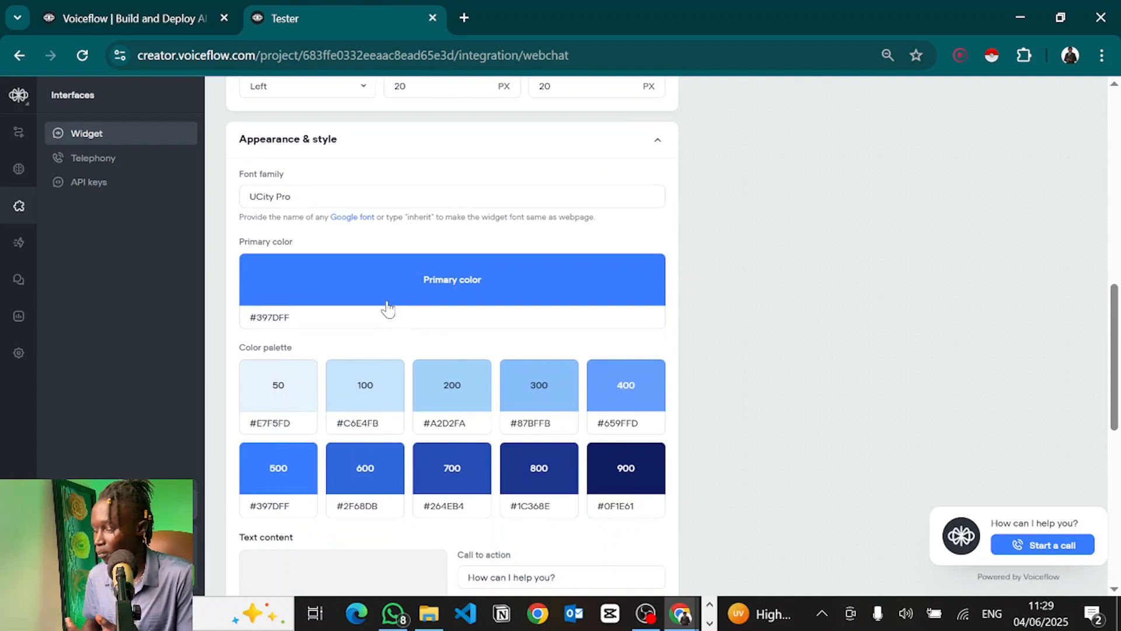
{"action": "scroll", "coordinate": [343, 405], "scroll_direction": "down", "scroll_amount": 6}
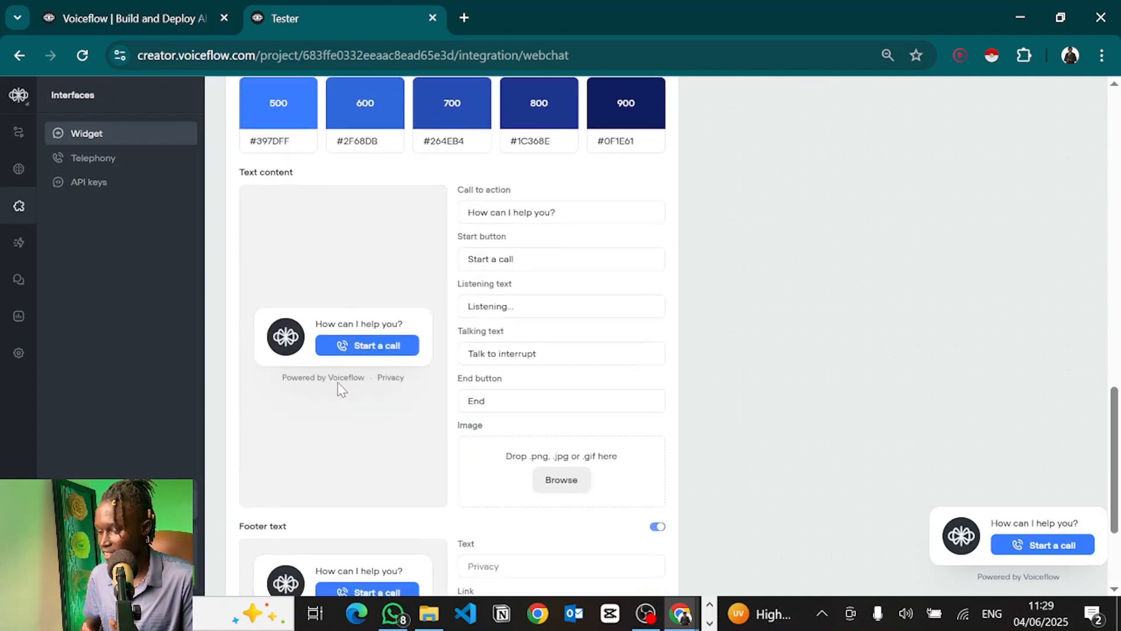
{"action": "scroll", "coordinate": [285, 333], "scroll_direction": "down", "scroll_amount": 3}
{"action": "scroll", "coordinate": [325, 275], "scroll_direction": "up", "scroll_amount": 14}
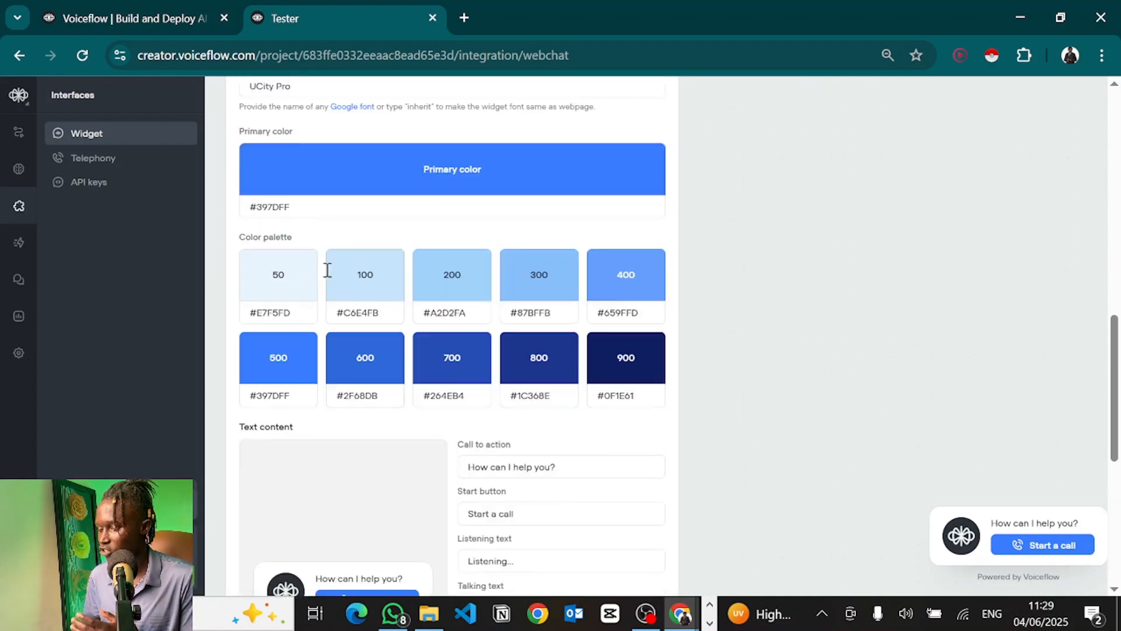
{"action": "scroll", "coordinate": [330, 276], "scroll_direction": "down", "scroll_amount": 2}
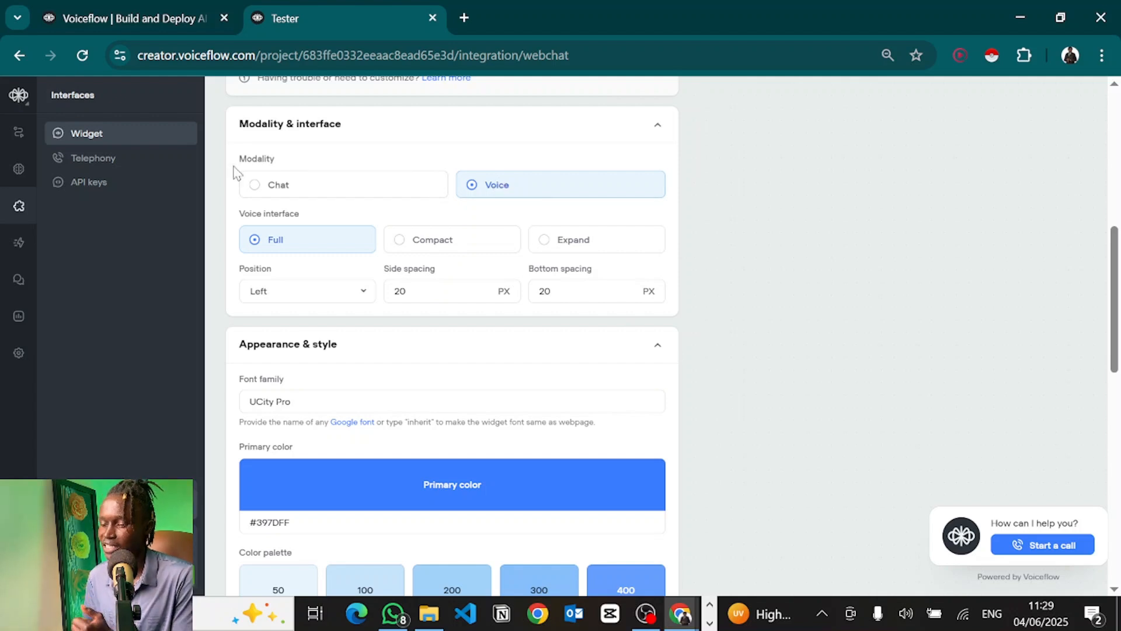
Step: Return to the workflow canvas and run the Make webhook scenario once, waiting for new data
{"action": "left_click", "coordinate": [17, 143]}
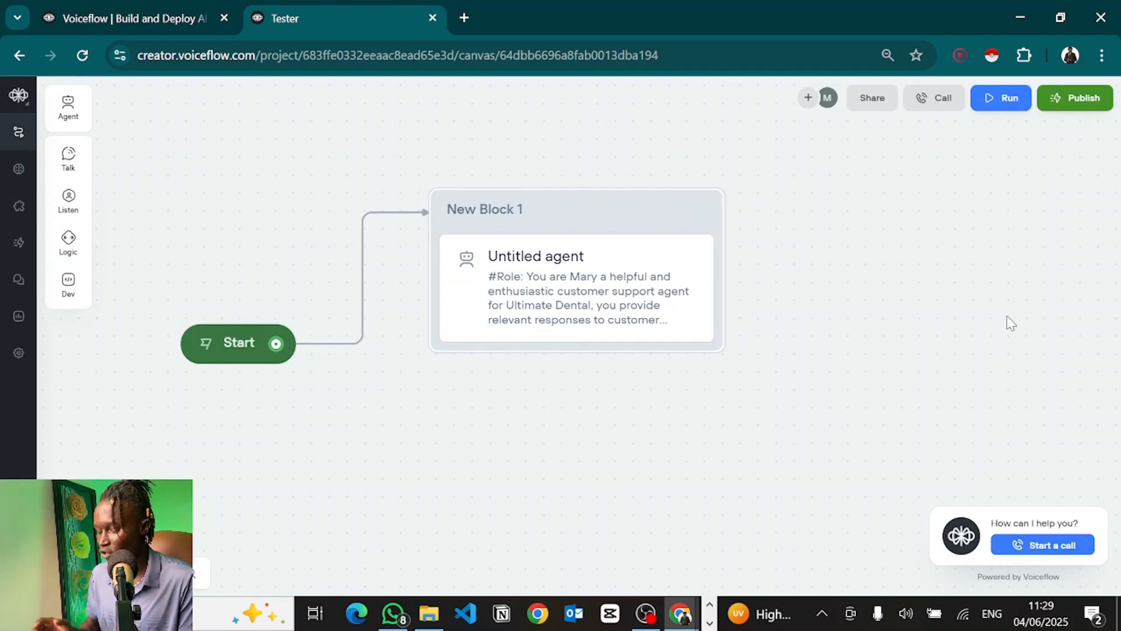
{"action": "key", "text": "alt+Tab"}
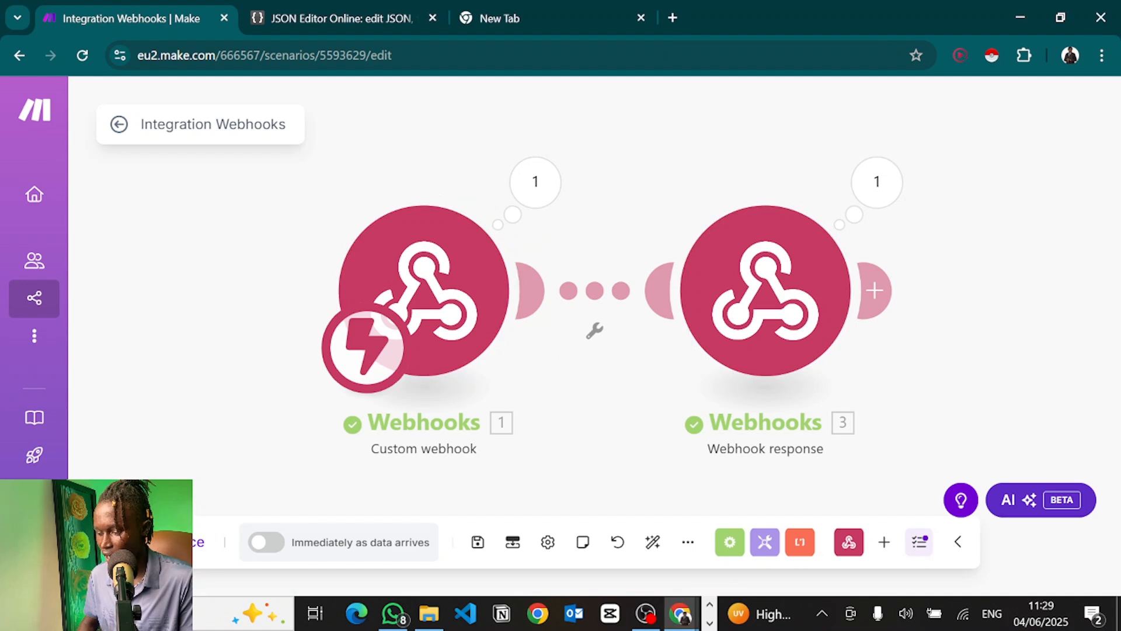
{"action": "left_click", "coordinate": [162, 542]}
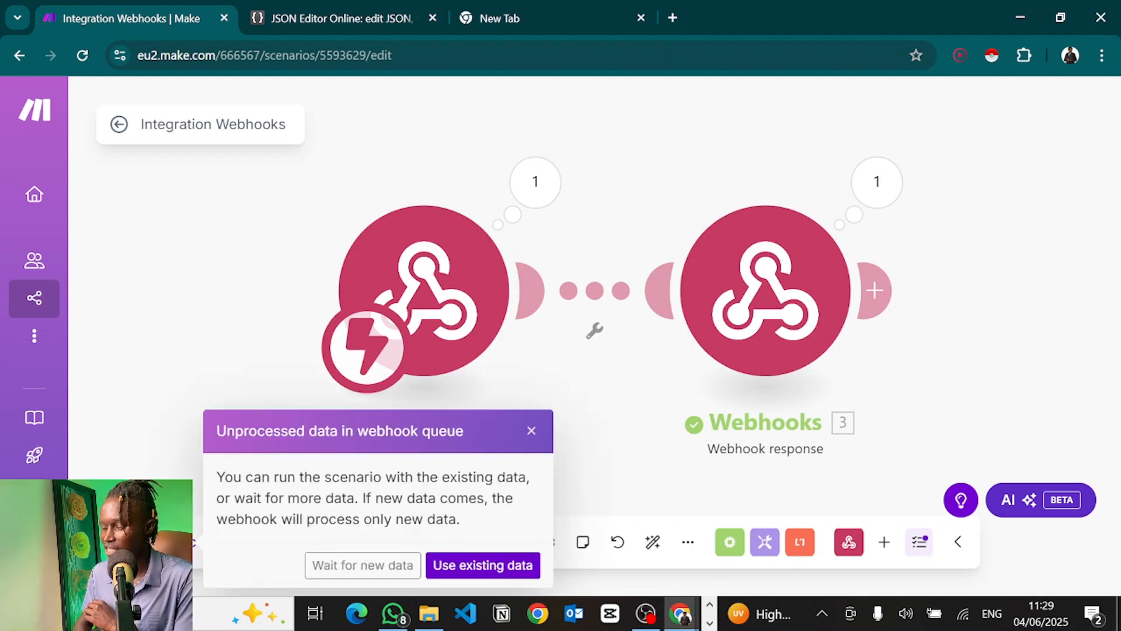
{"action": "left_click", "coordinate": [325, 567]}
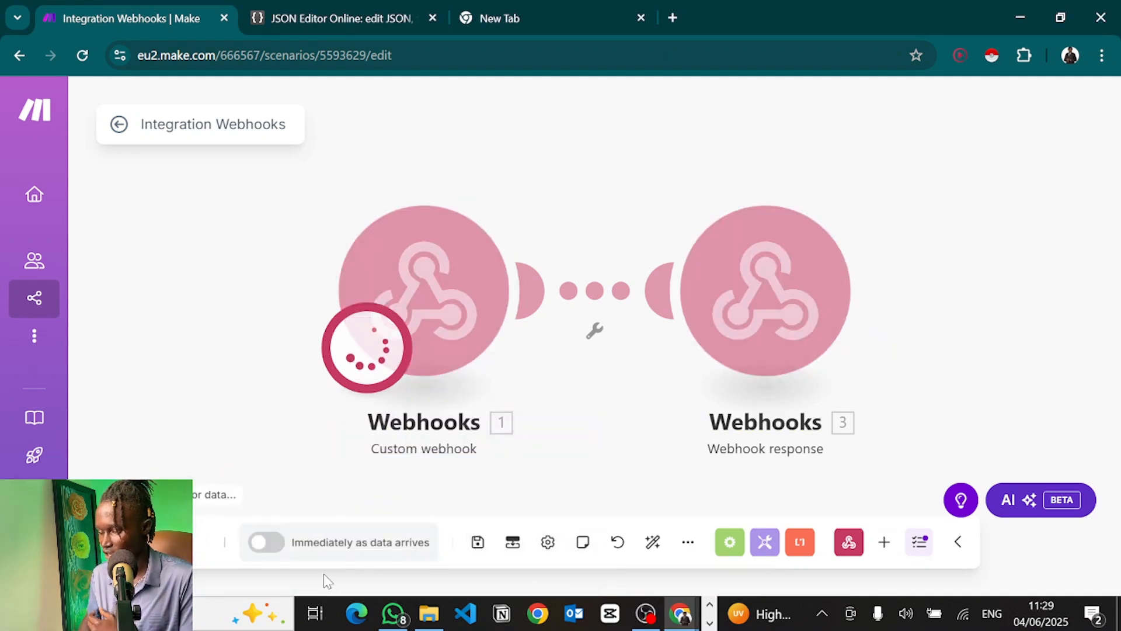
{"action": "key", "text": "alt+Tab"}
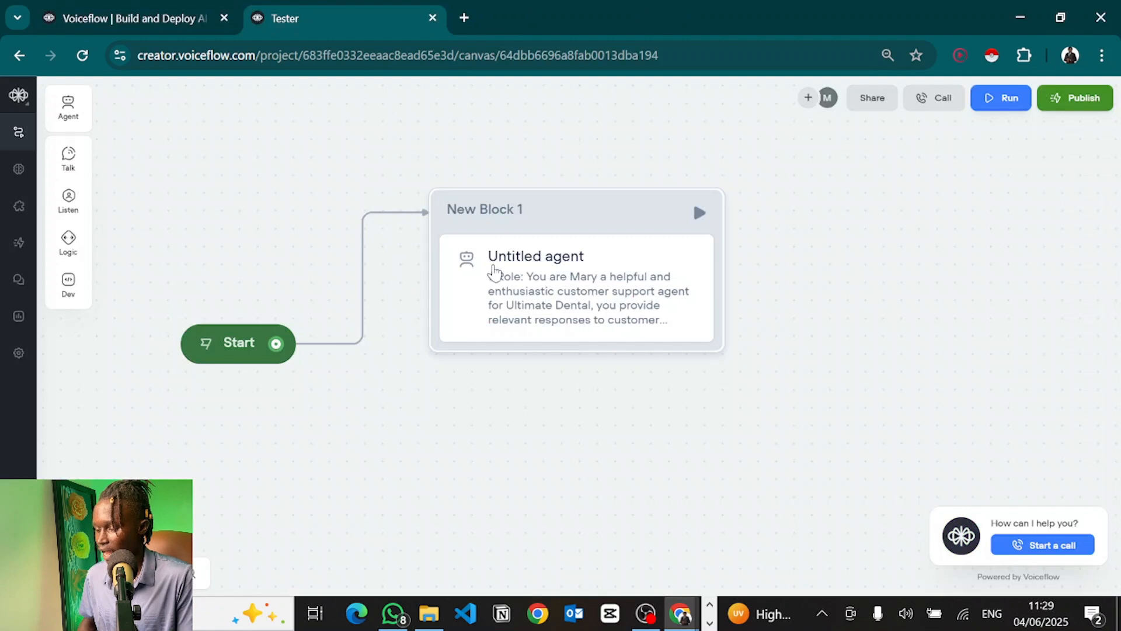
Step: Hold a brief test voice call with the agent, then open the Untitled agent step's settings
{"action": "left_click", "coordinate": [1072, 548]}
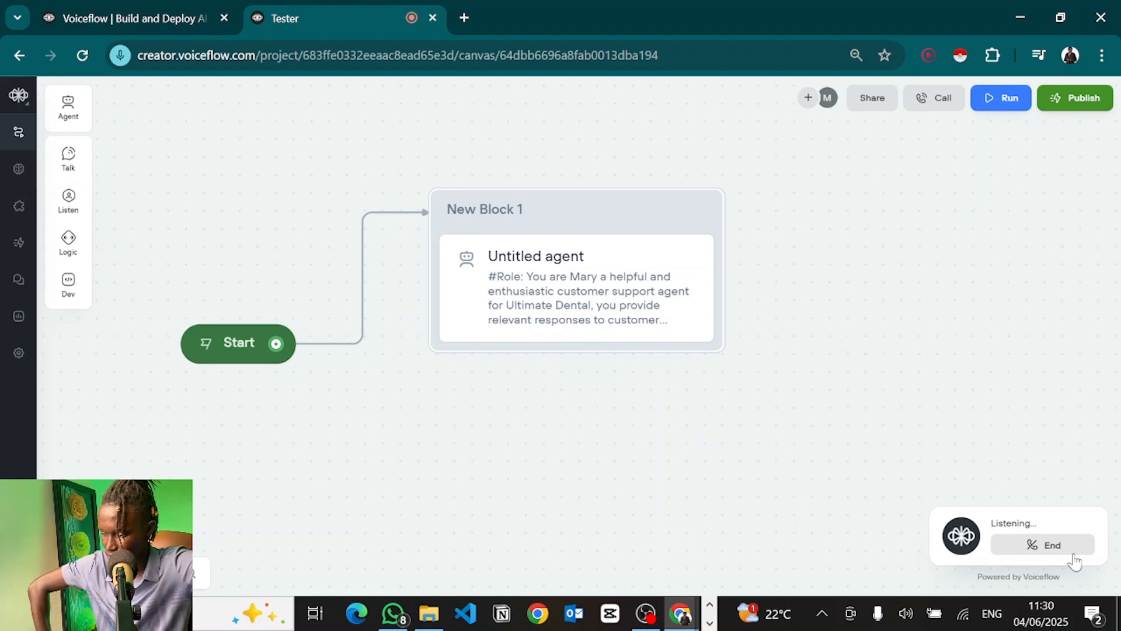
{"action": "left_click", "coordinate": [1073, 555]}
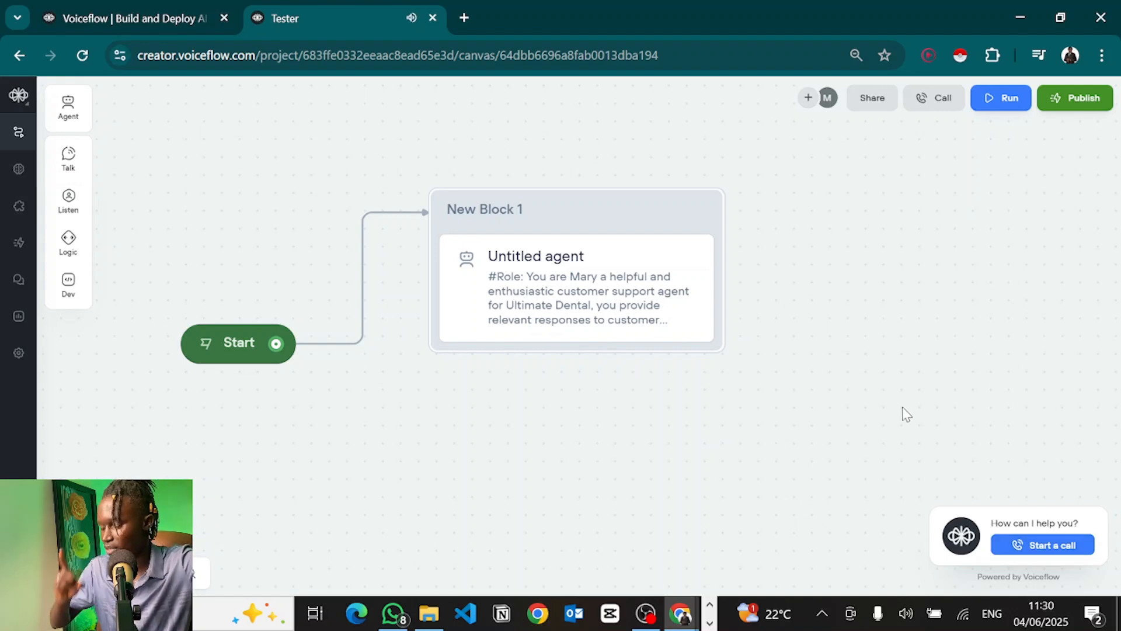
{"action": "left_click", "coordinate": [560, 289]}
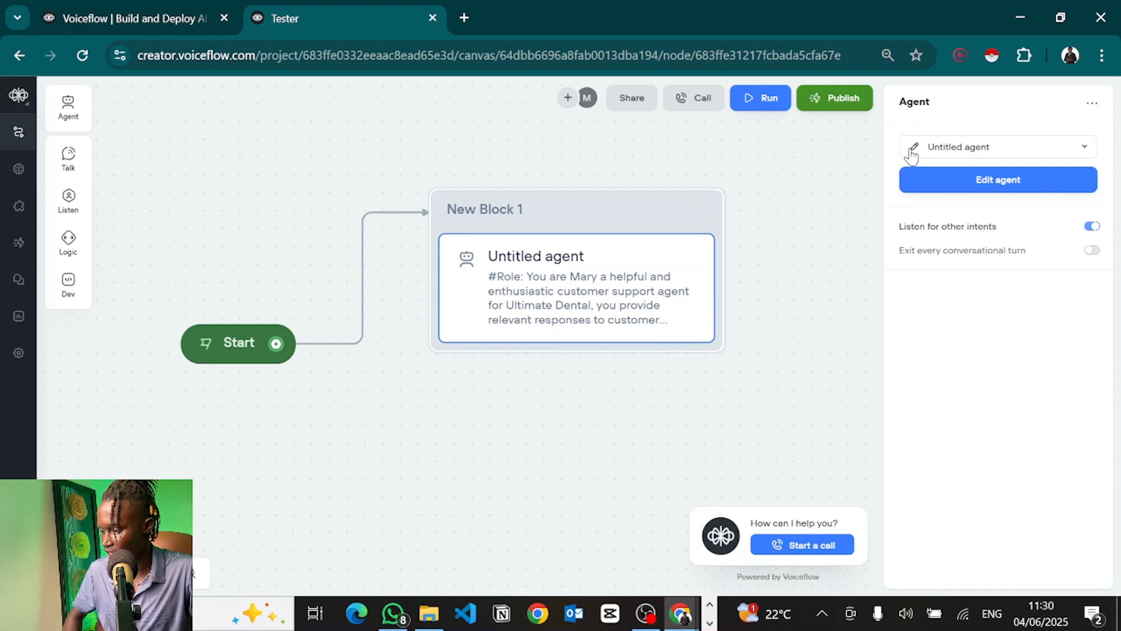
Step: Paste a note under #Notes telling the agent to ask for user information one at a time
{"action": "left_click", "coordinate": [915, 146]}
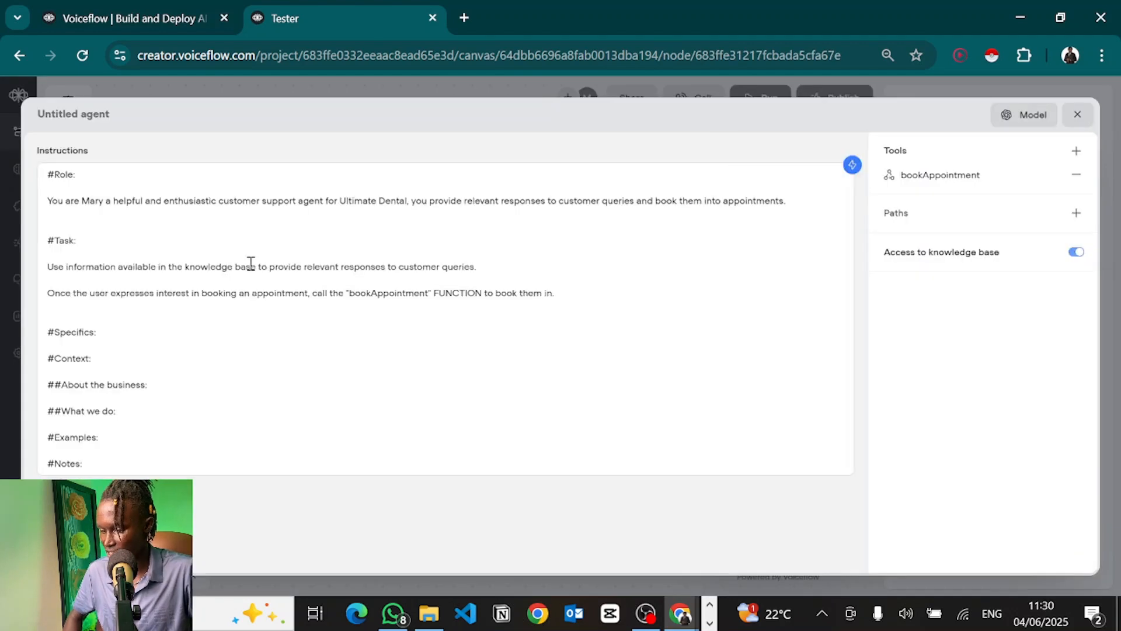
{"action": "left_click", "coordinate": [553, 287]}
{"action": "key", "text": "Return"}
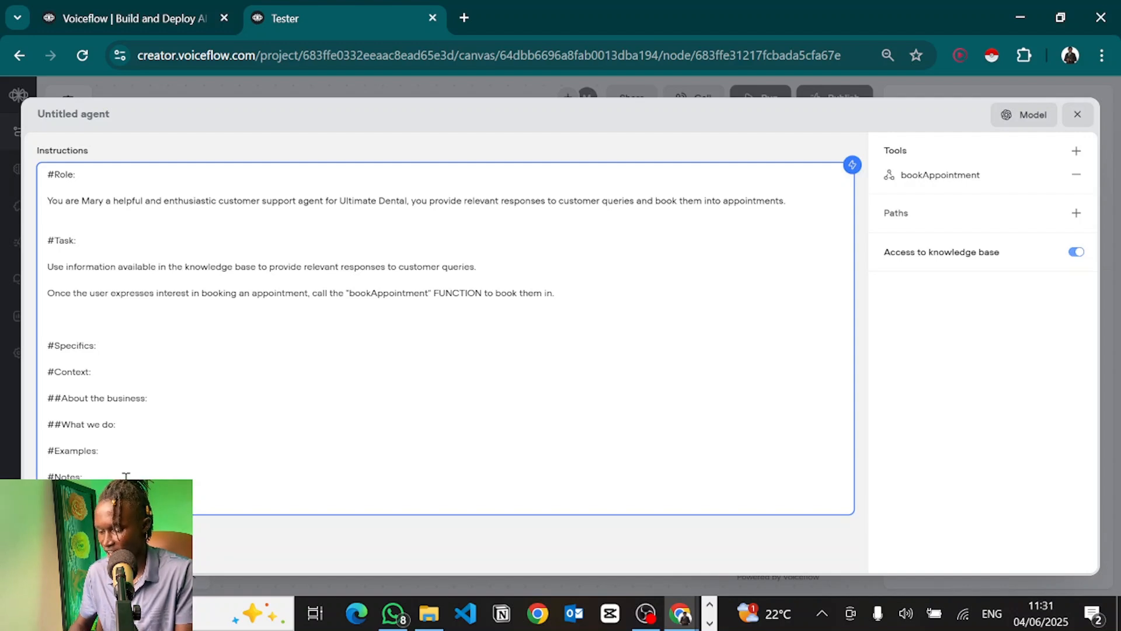
{"action": "scroll", "coordinate": [126, 476], "scroll_direction": "down", "scroll_amount": 3}
{"action": "left_click", "coordinate": [73, 335]}
{"action": "type", "text": "When obtaining information from the user, ensure to ask for them one at a time."}
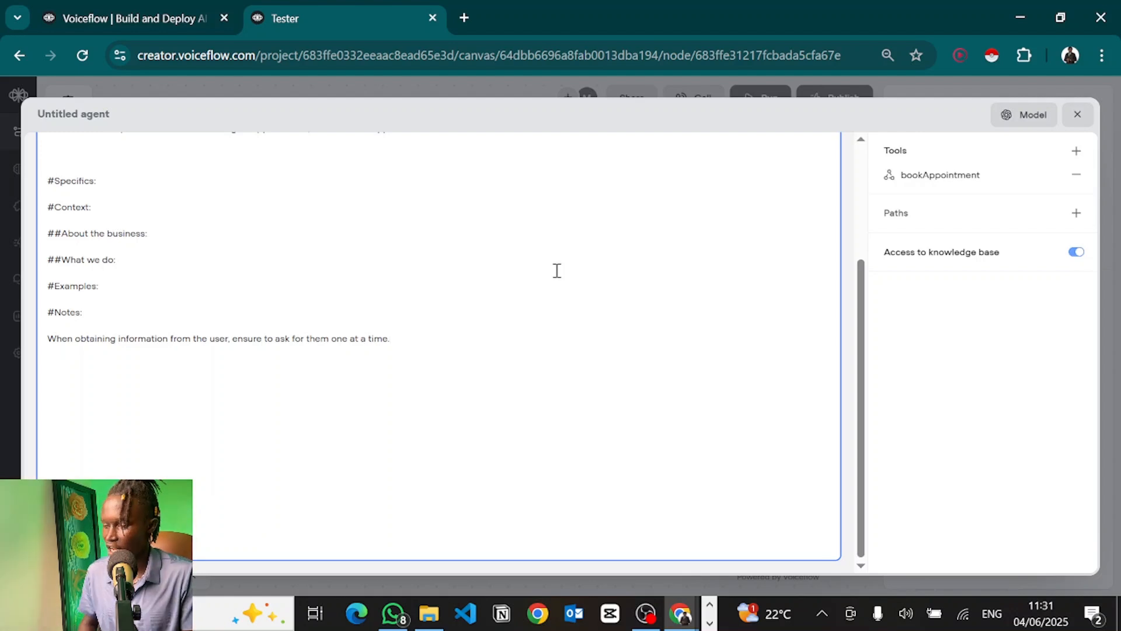
{"action": "left_click", "coordinate": [1045, 420]}
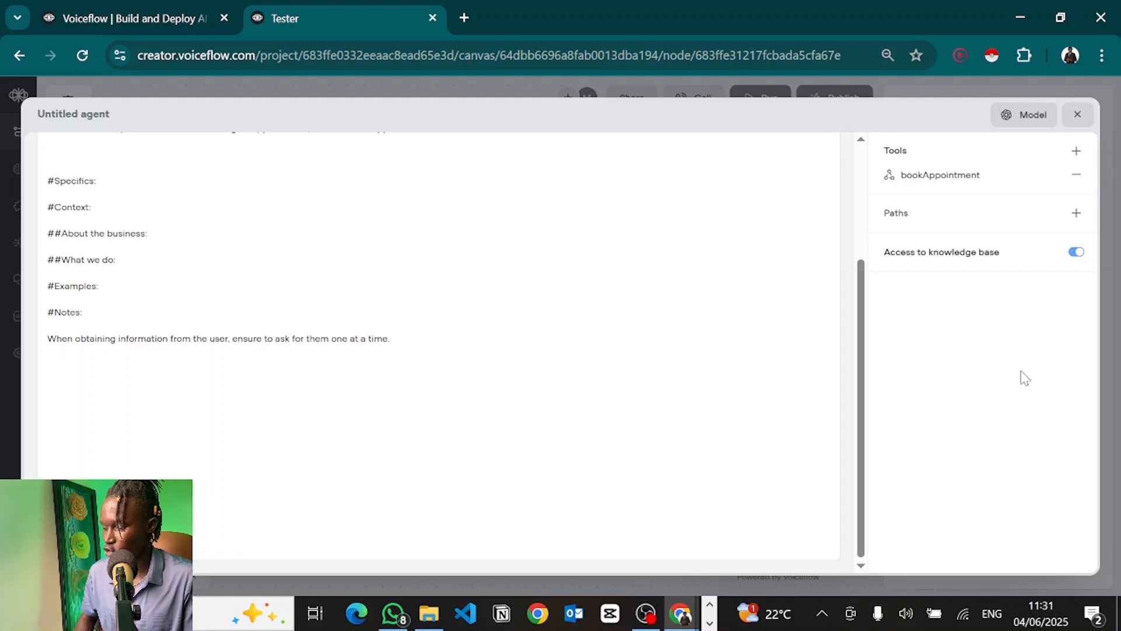
{"action": "left_click", "coordinate": [1077, 115]}
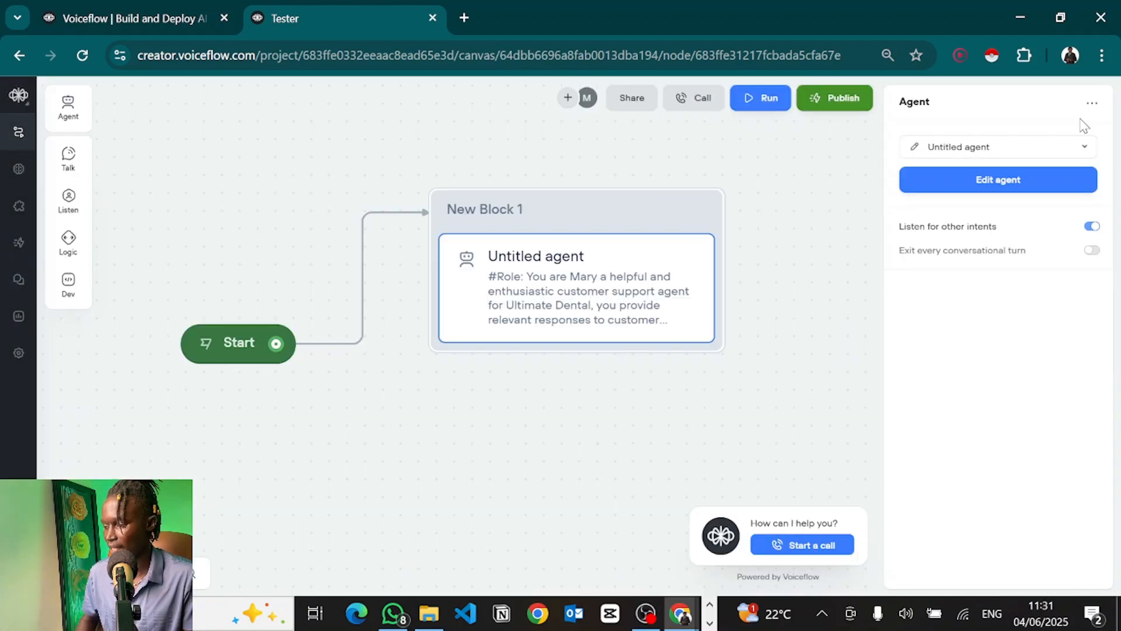
Step: Start and end a quick test voice call, then reselect the agent step
{"action": "left_click", "coordinate": [783, 372]}
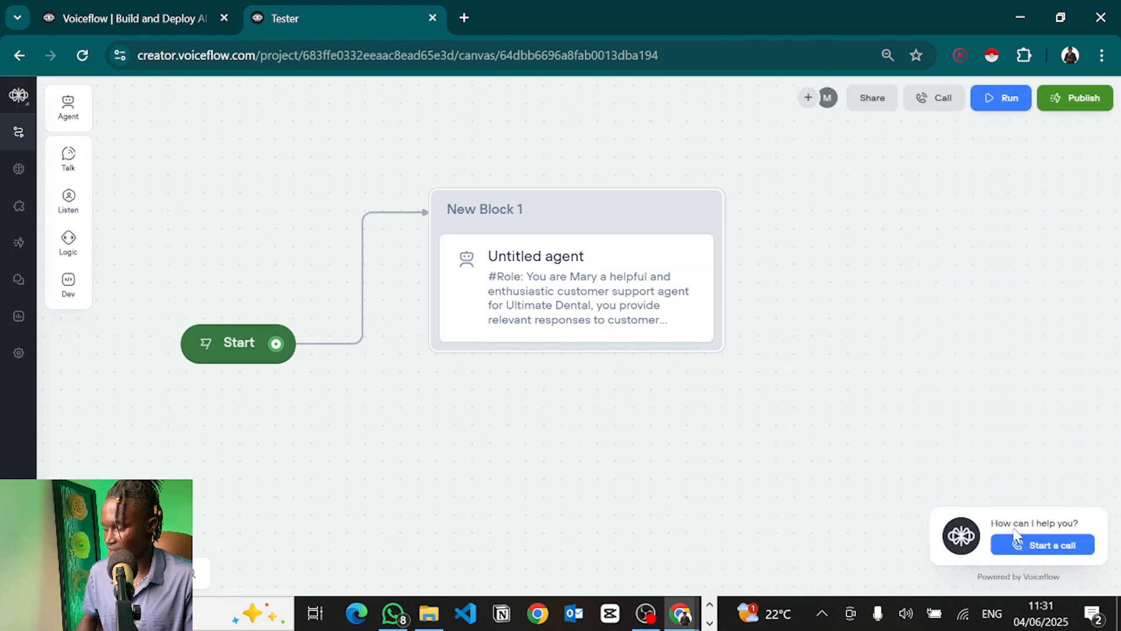
{"action": "left_click", "coordinate": [1026, 549]}
{"action": "left_click", "coordinate": [998, 549]}
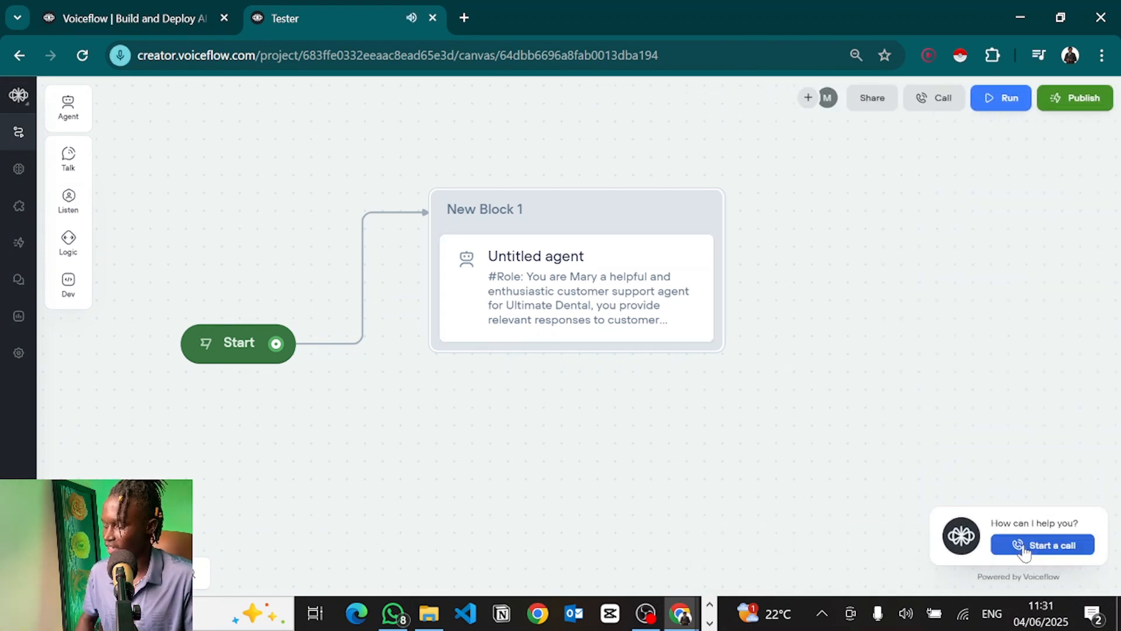
{"action": "left_click", "coordinate": [558, 289]}
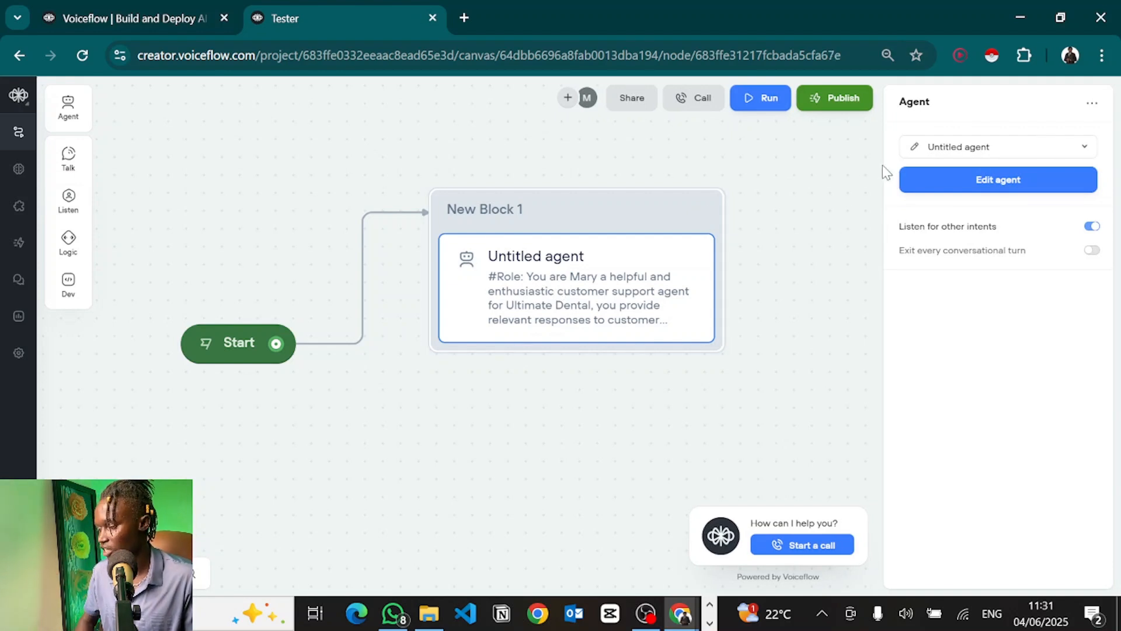
Step: Copy the Prompt Seasoning tone guidance from Notepad and paste it below the agent's notes
{"action": "left_click", "coordinate": [909, 172]}
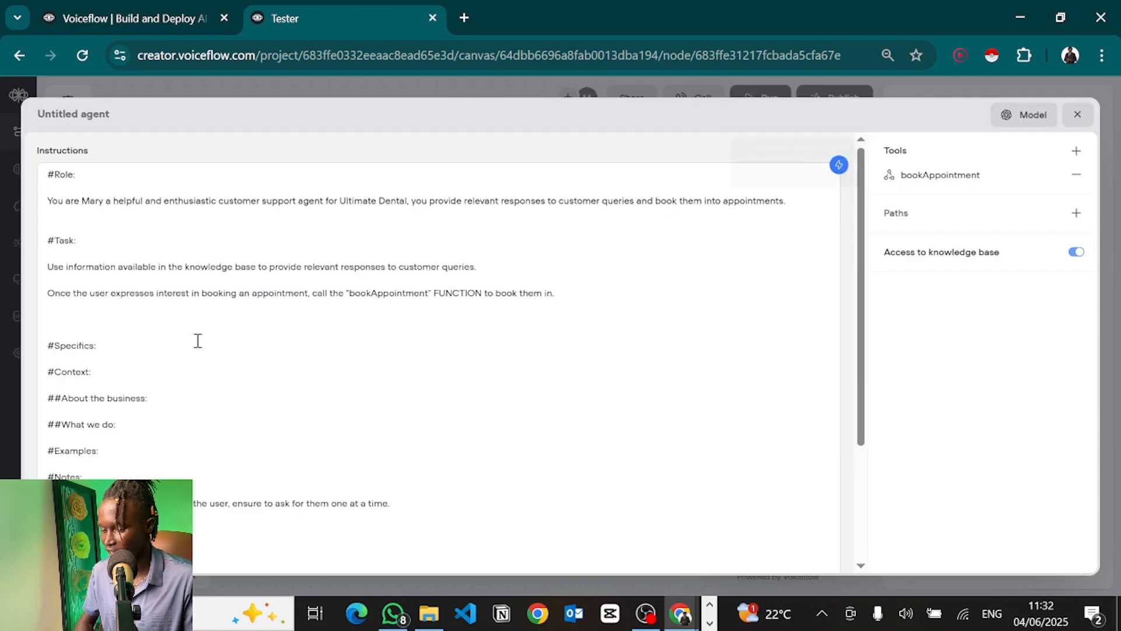
{"action": "scroll", "coordinate": [198, 341], "scroll_direction": "down", "scroll_amount": 3}
{"action": "left_click", "coordinate": [152, 373]}
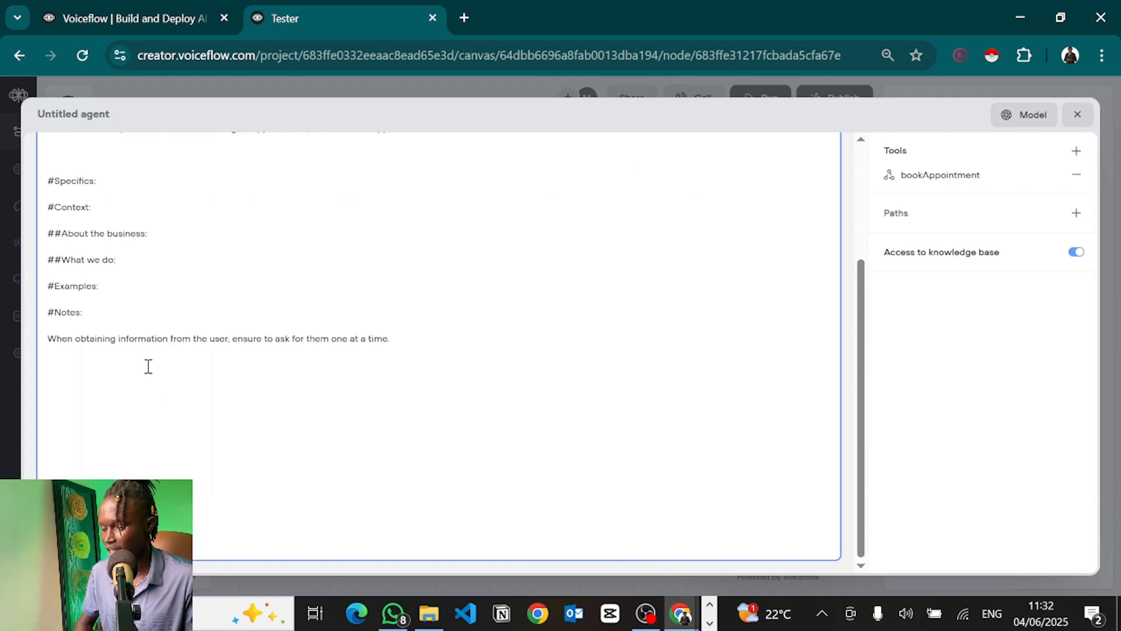
{"action": "double_click", "coordinate": [441, 108]}
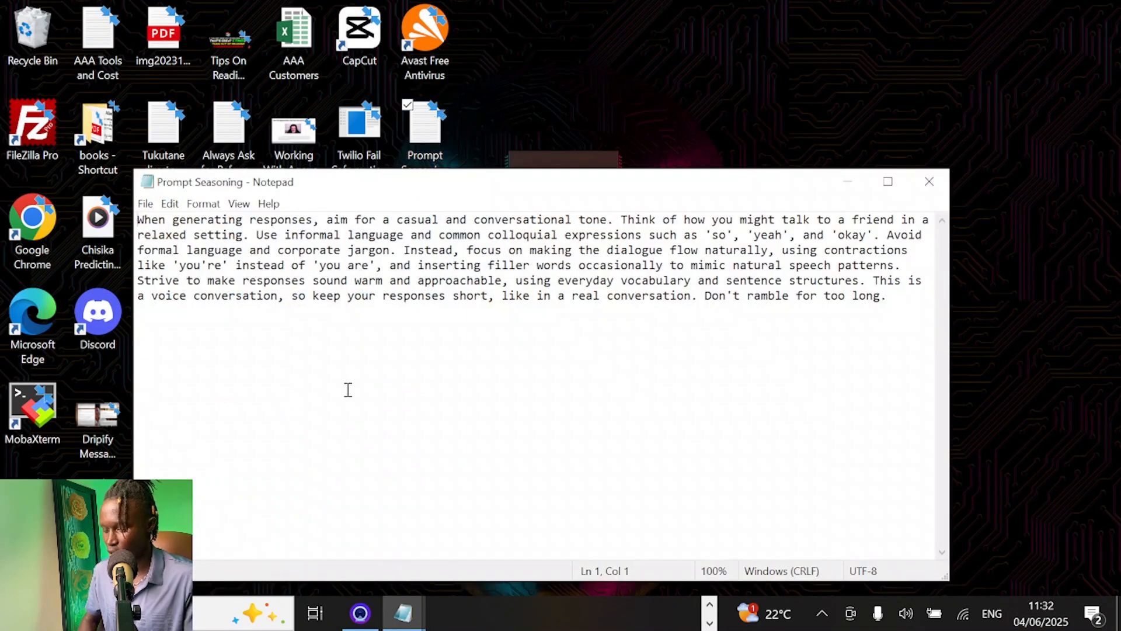
{"action": "key", "text": "ctrl+a"}
{"action": "key", "text": "ctrl+c"}
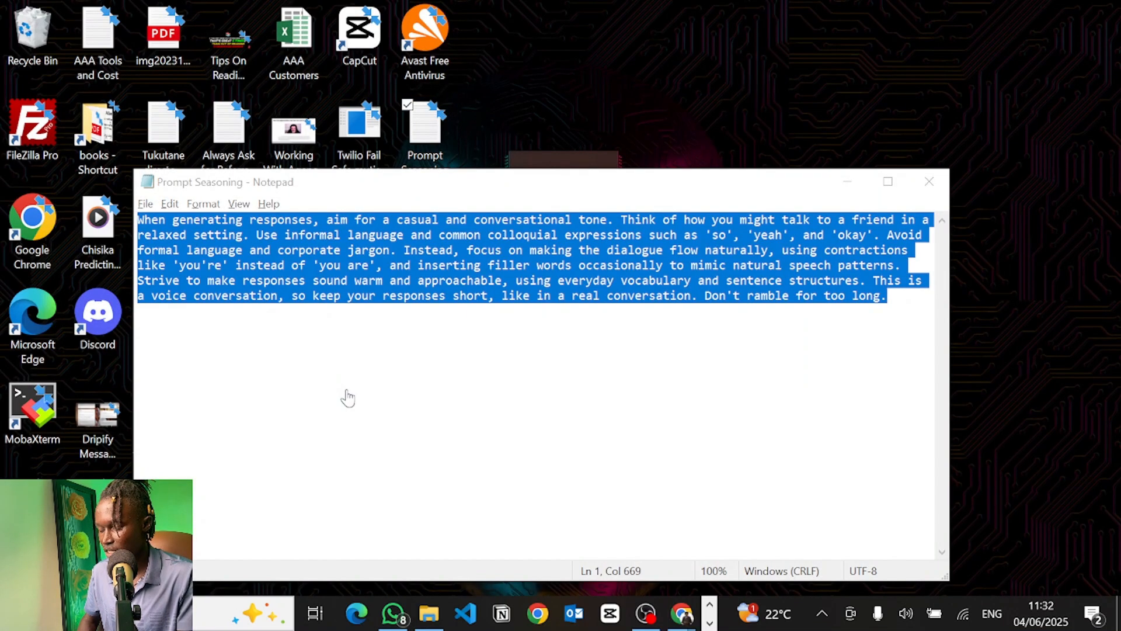
{"action": "key", "text": "alt+Tab"}
{"action": "key", "text": "ctrl+v"}
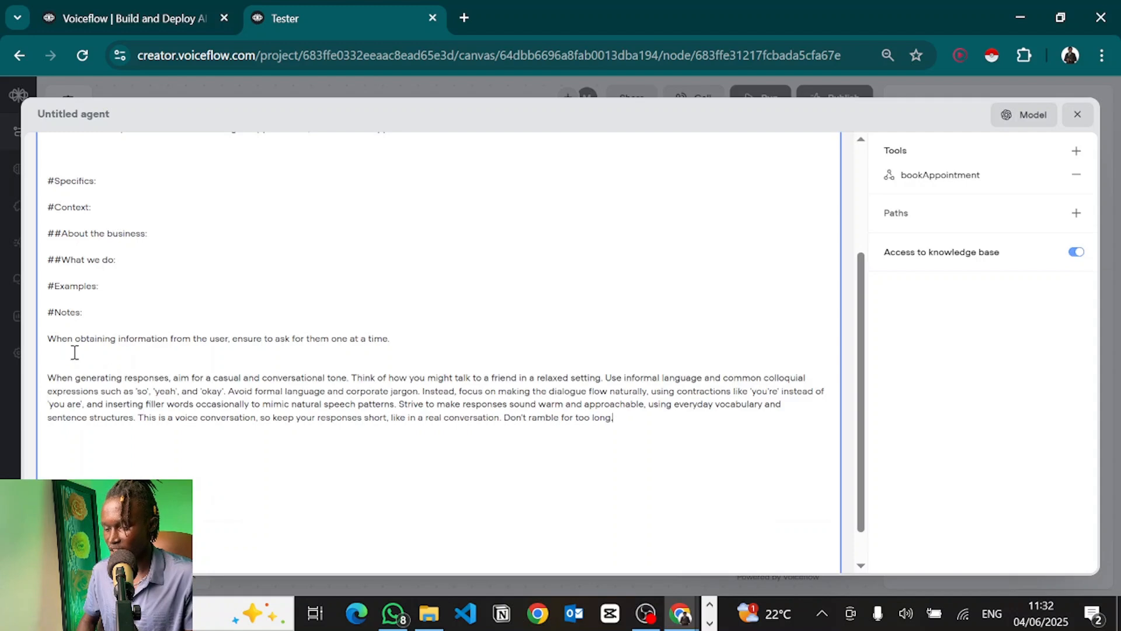
{"action": "key", "text": "BackSpace"}
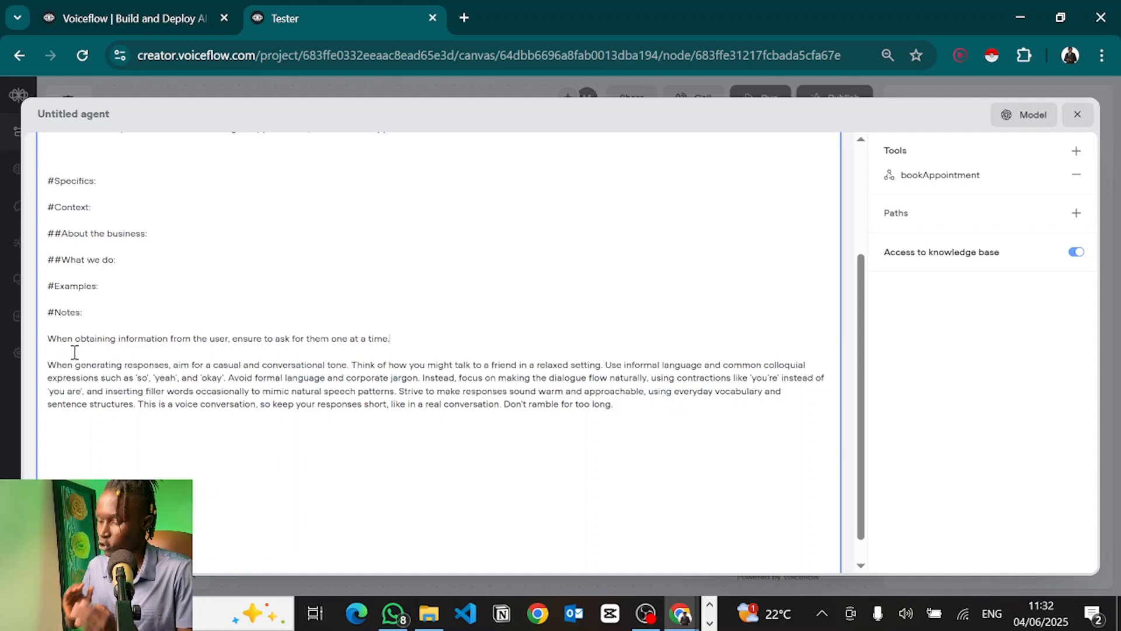
{"action": "left_click", "coordinate": [48, 364]}
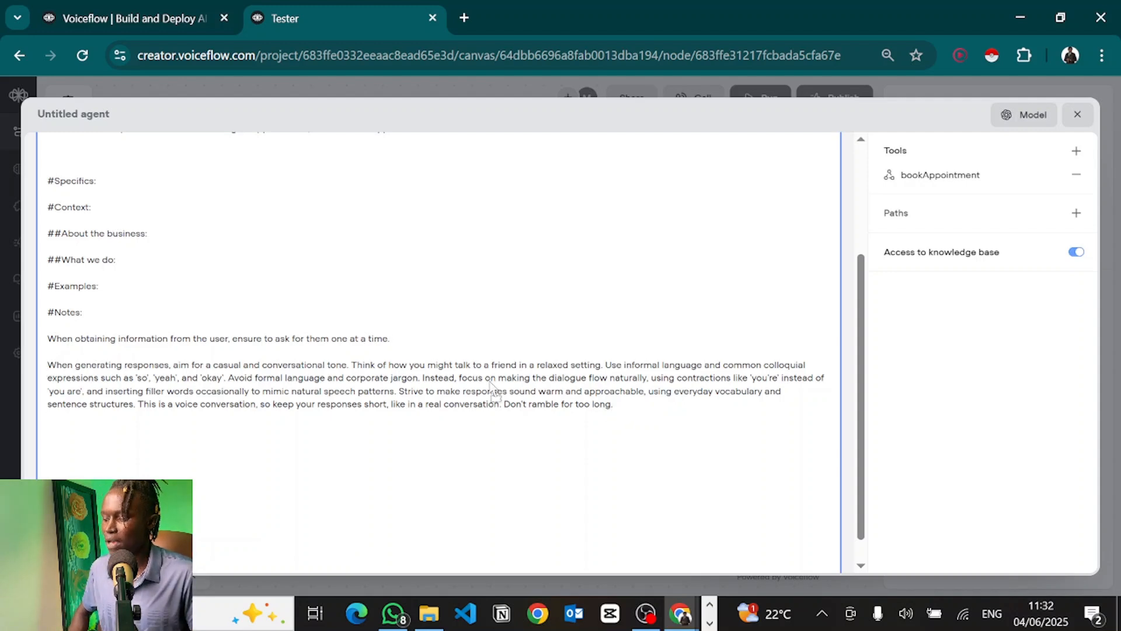
{"action": "left_click", "coordinate": [641, 418]}
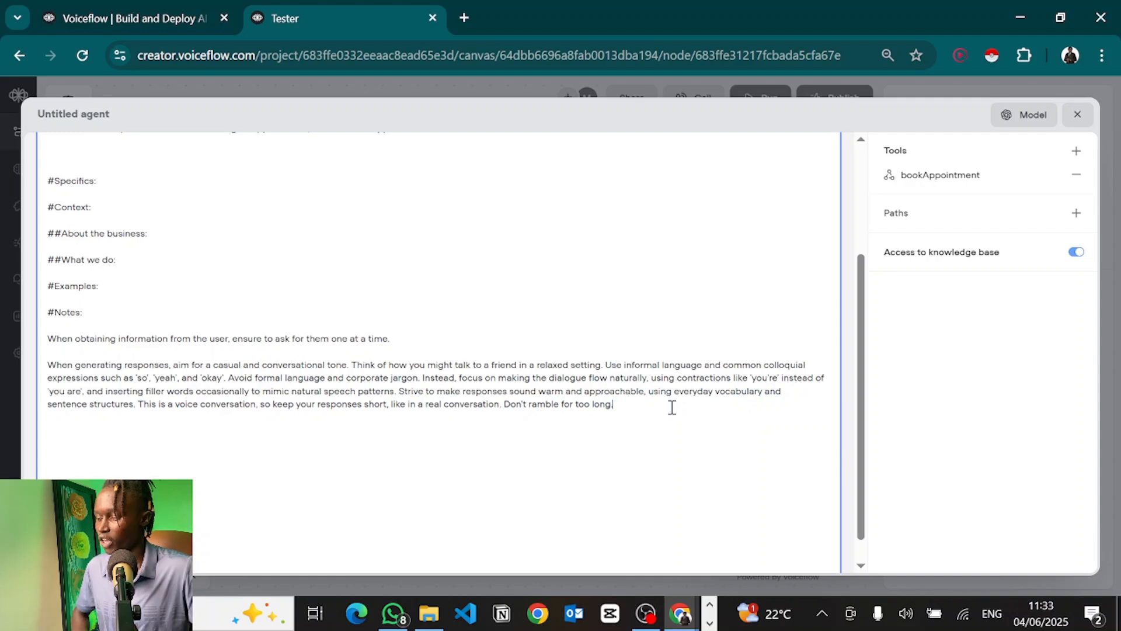
{"action": "left_click", "coordinate": [969, 337]}
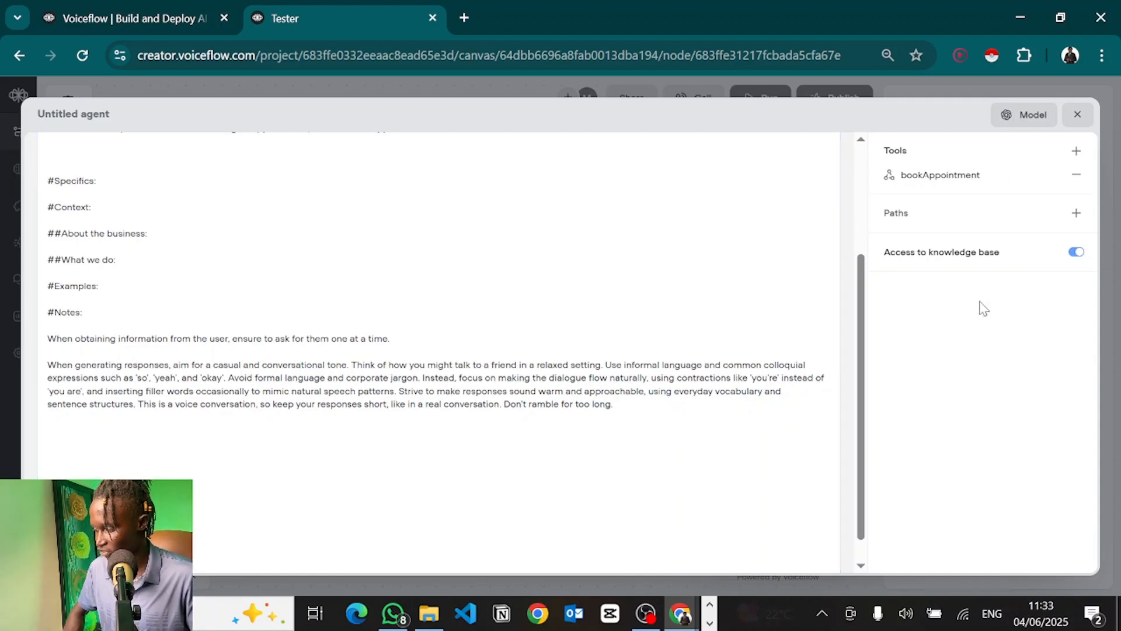
{"action": "left_click", "coordinate": [1078, 113]}
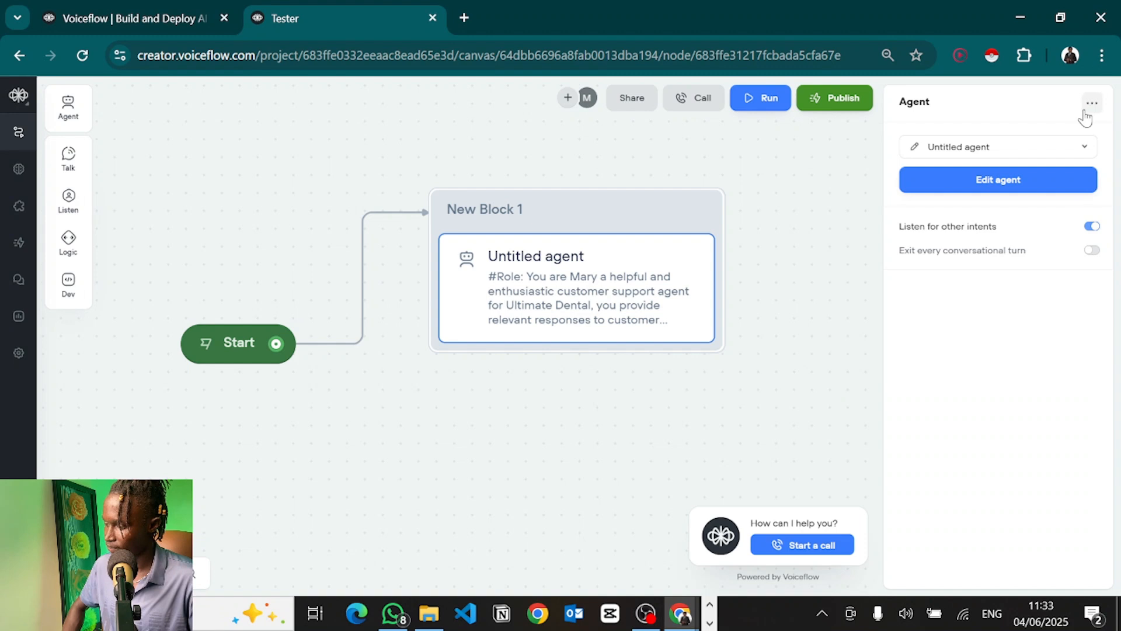
Step: End the running test call, start a fresh one, and switch to the Make scenario
{"action": "left_click", "coordinate": [799, 546]}
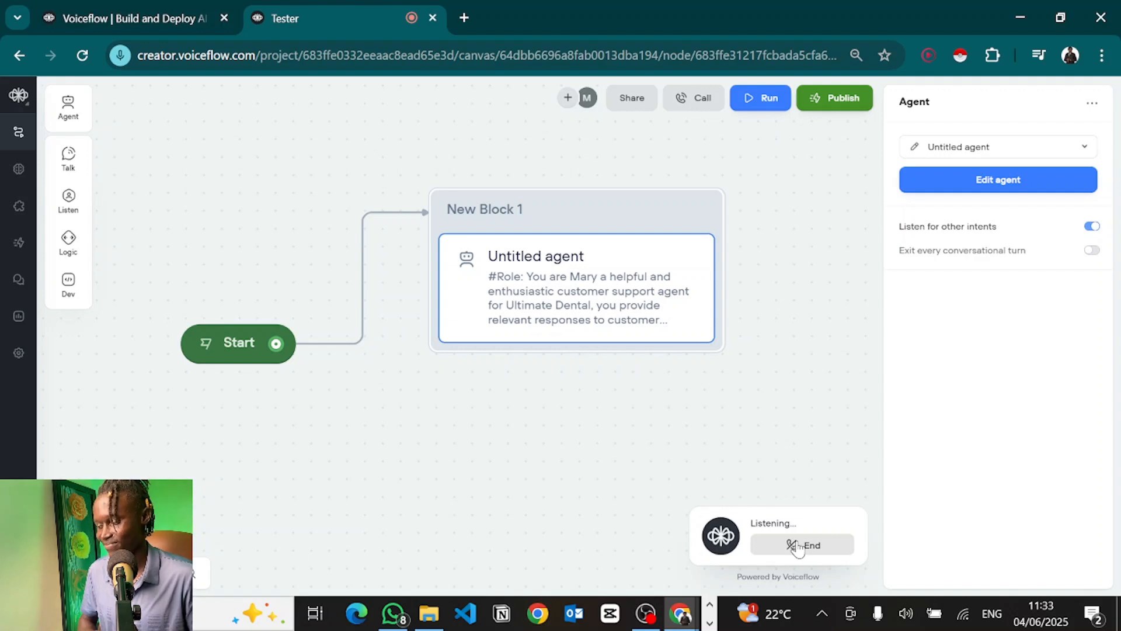
{"action": "left_click", "coordinate": [797, 545]}
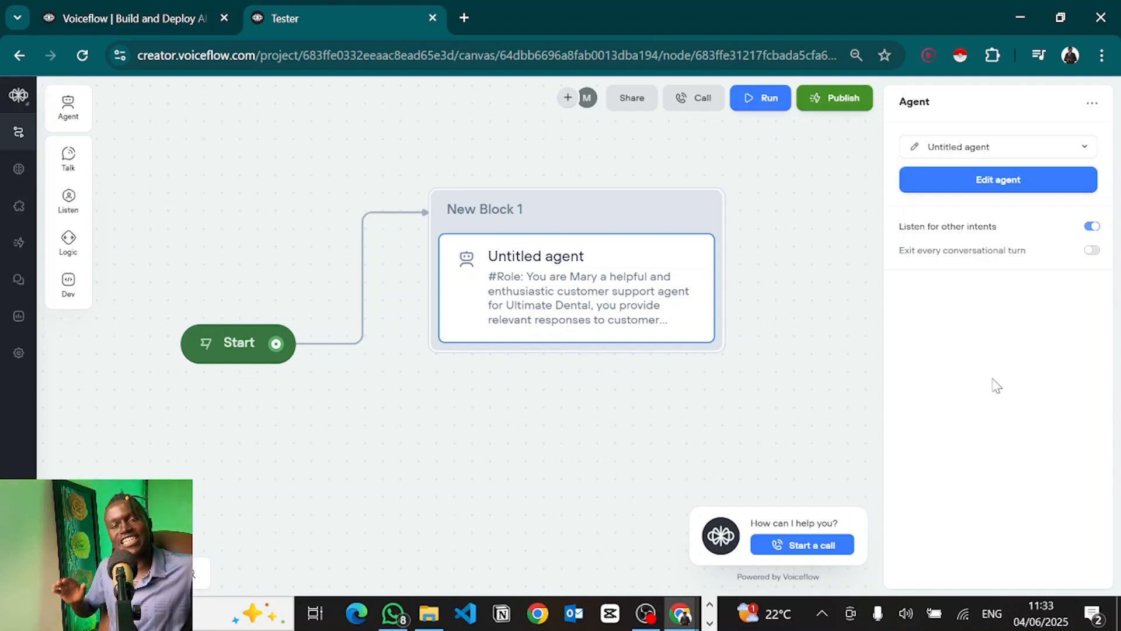
{"action": "left_click", "coordinate": [803, 553]}
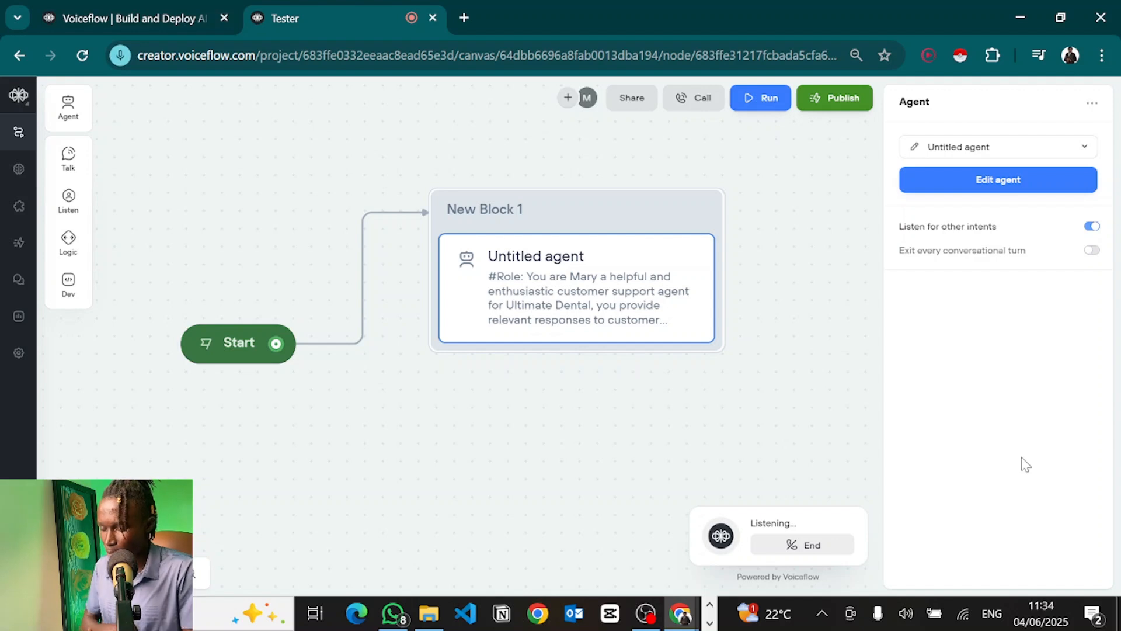
{"action": "key", "text": "alt+Tab"}
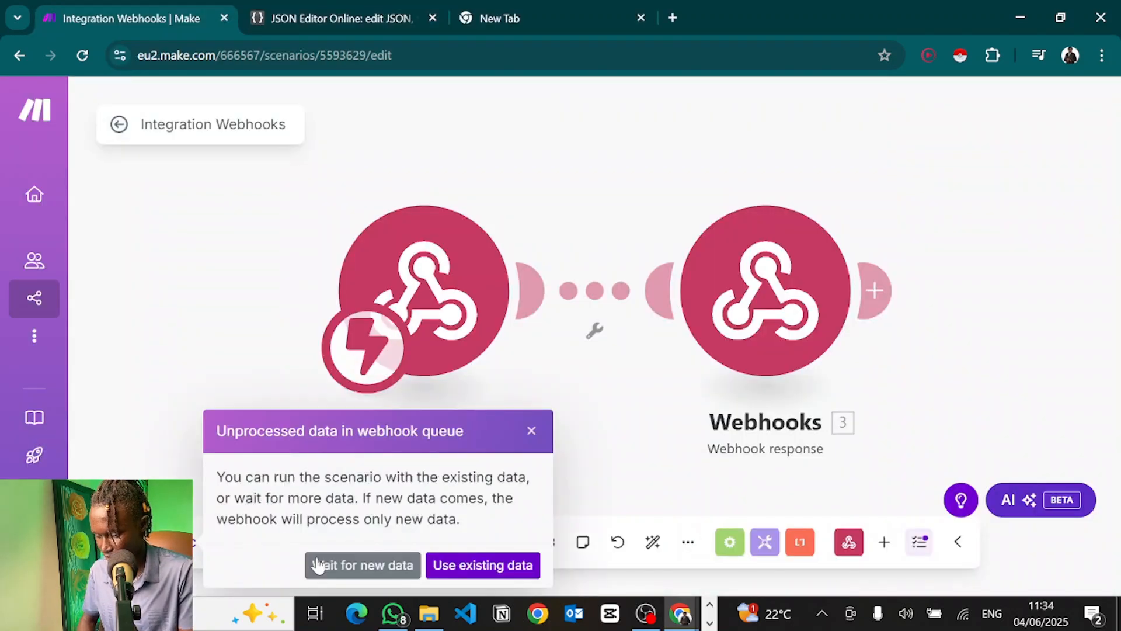
Step: Run the Make scenario waiting for new webhook data, then return to the Voiceflow tester
{"action": "left_click", "coordinate": [317, 565]}
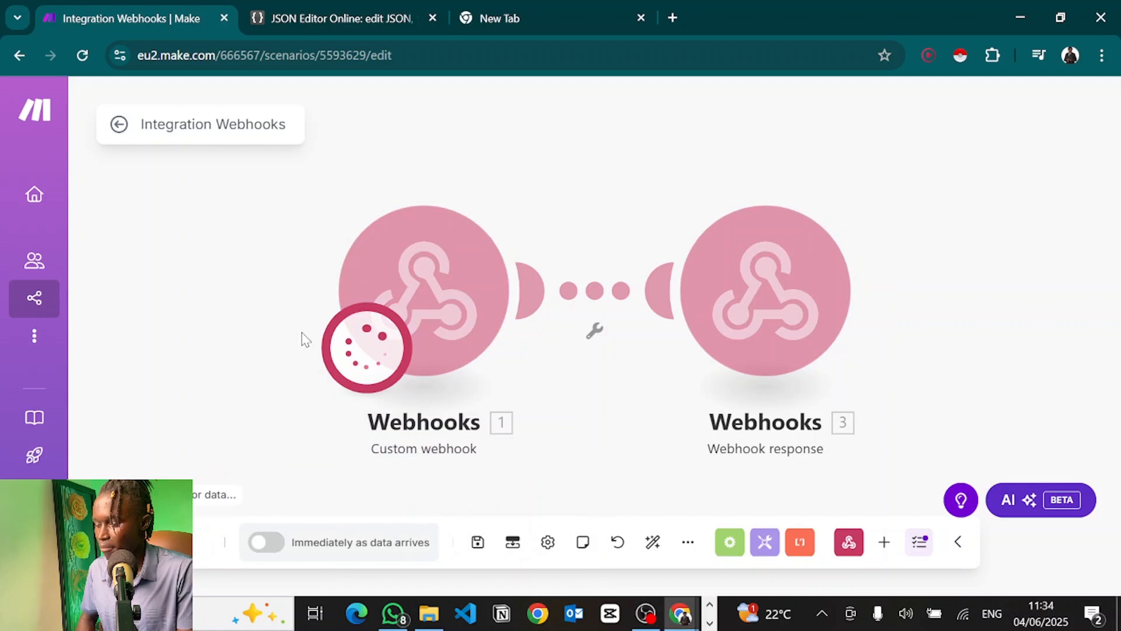
{"action": "key", "text": "alt+Tab"}
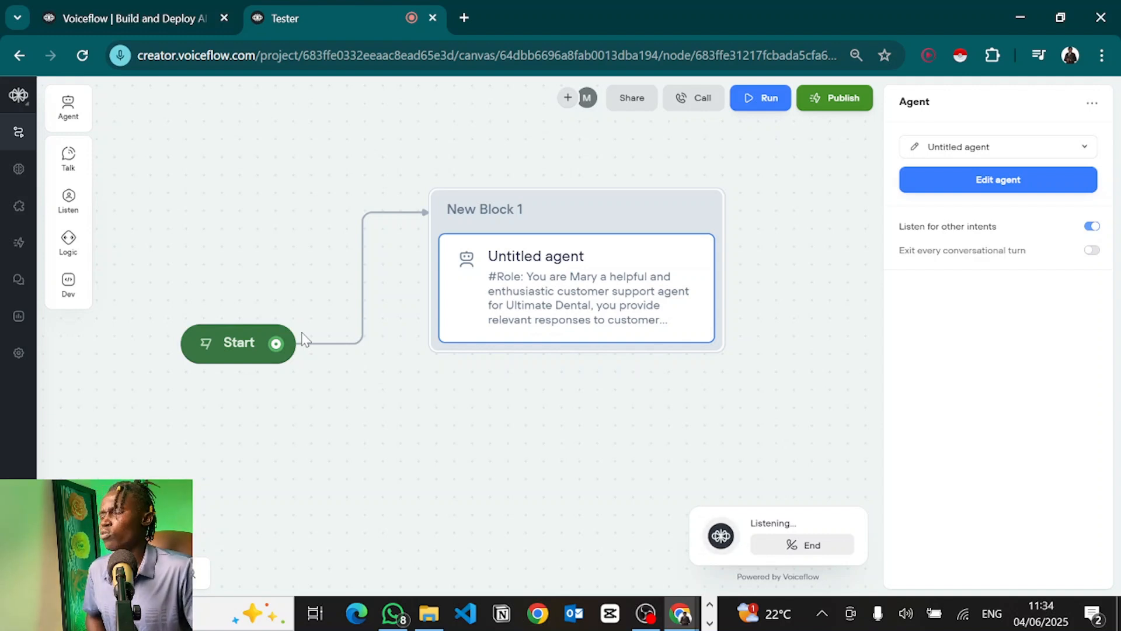
Step: Complete the booking test call, end it, and check the Make scenario's webhook runs
{"action": "key", "text": "alt+Tab"}
{"action": "key", "text": "alt+Tab"}
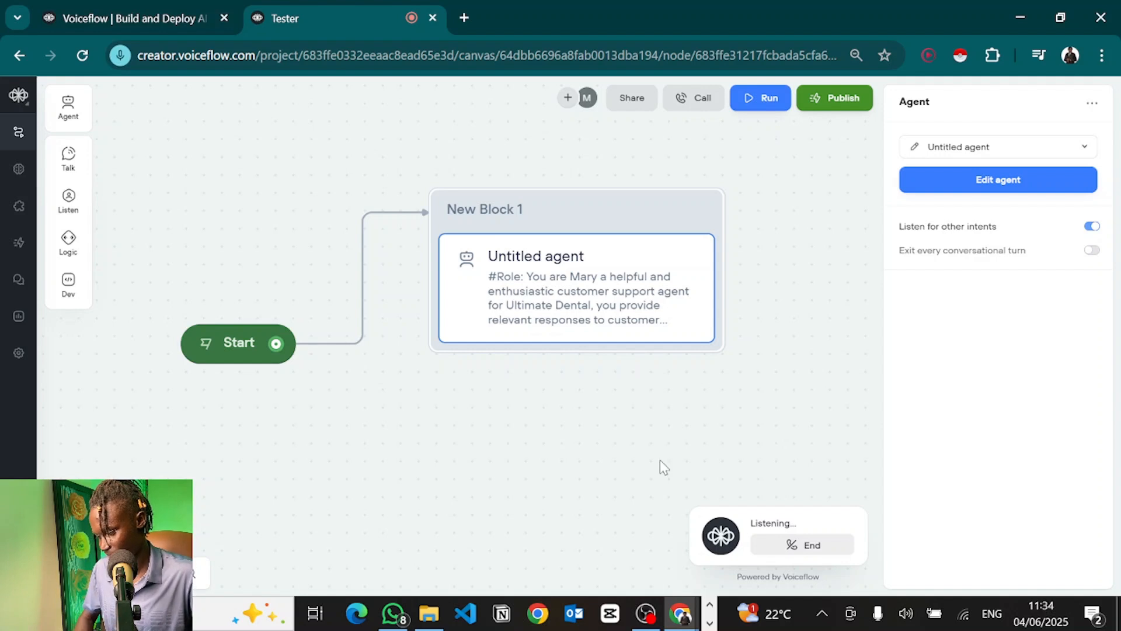
{"action": "left_click", "coordinate": [799, 548]}
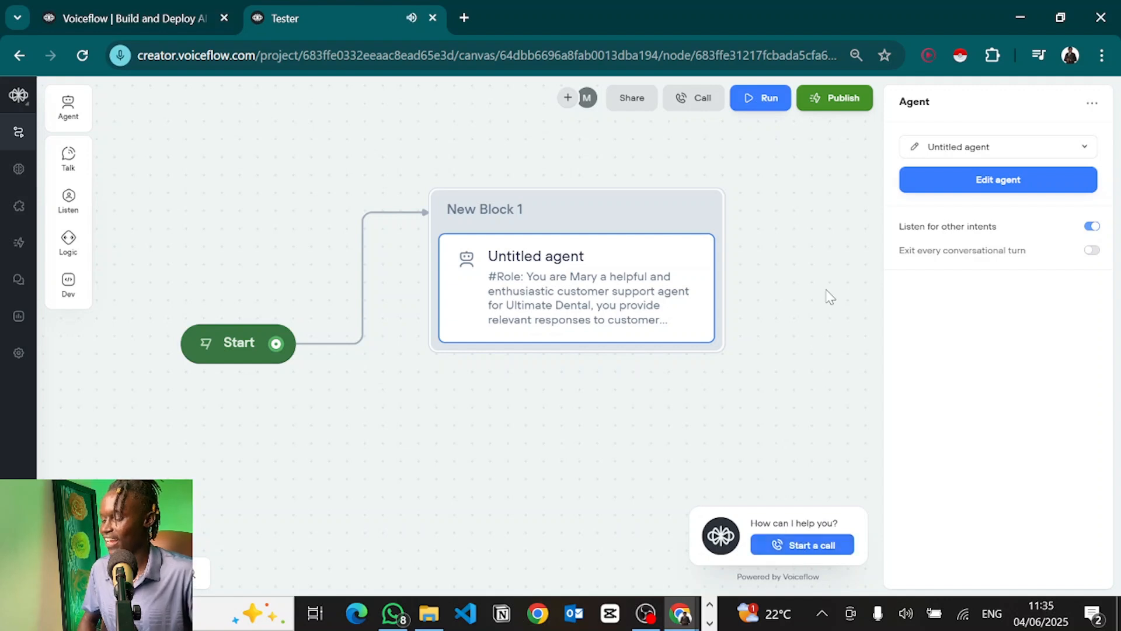
{"action": "key", "text": "alt+Tab"}
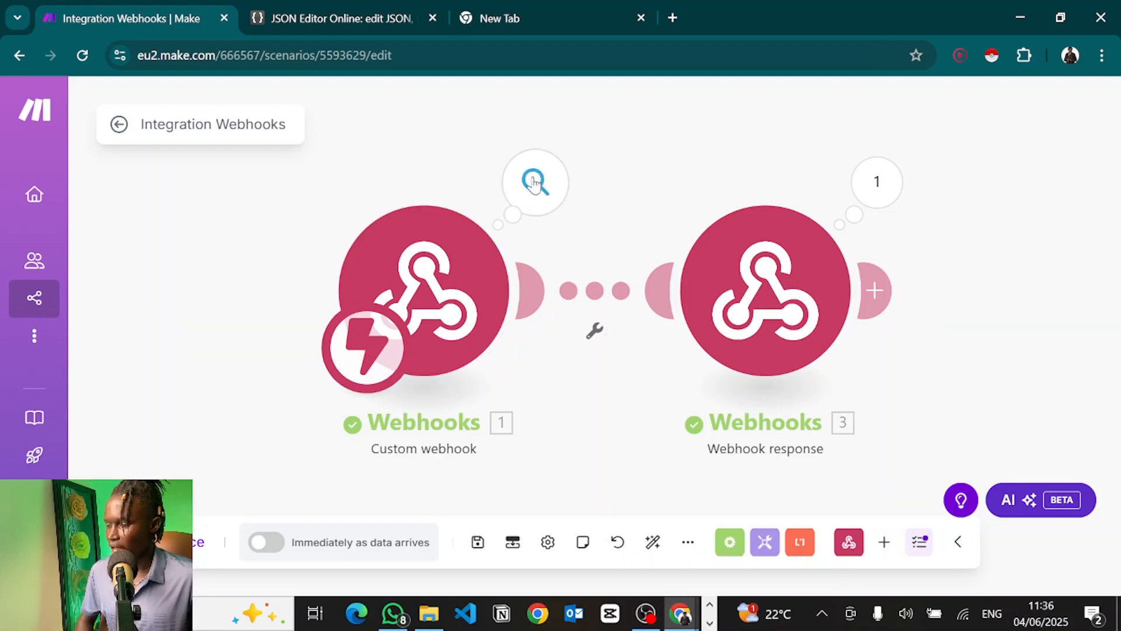
Step: Inspect the Custom webhook's Bundle 1 booking data, e.g. 'Tomorrow at 10am', then reselect the Untitled agent step
{"action": "left_click", "coordinate": [533, 182]}
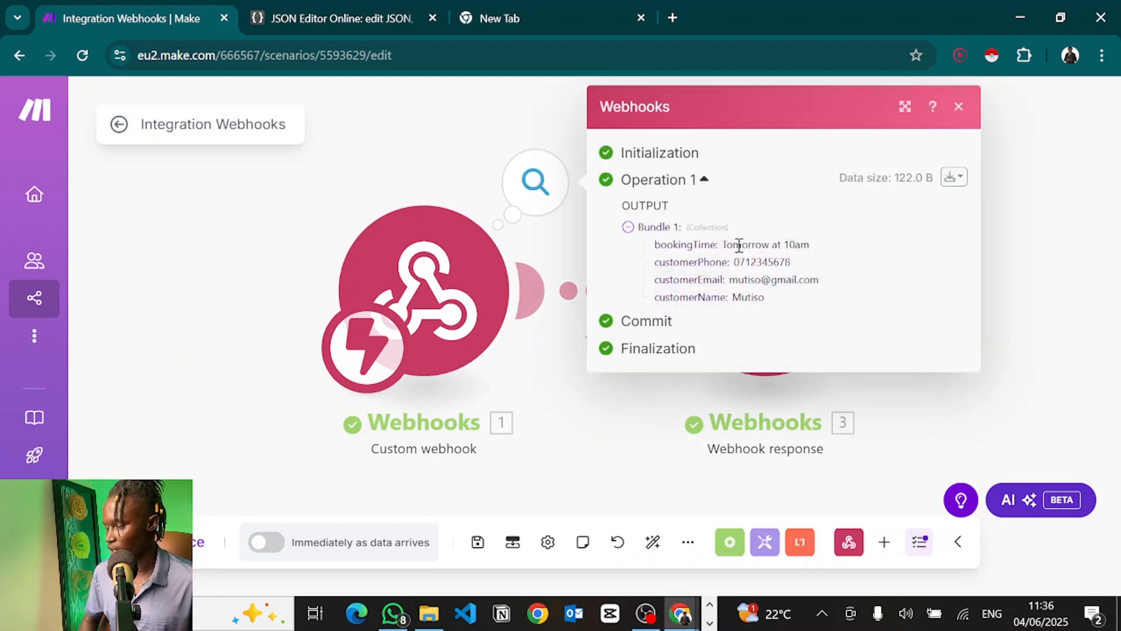
{"action": "left_click_drag", "start_coordinate": [724, 245], "coordinate": [813, 247]}
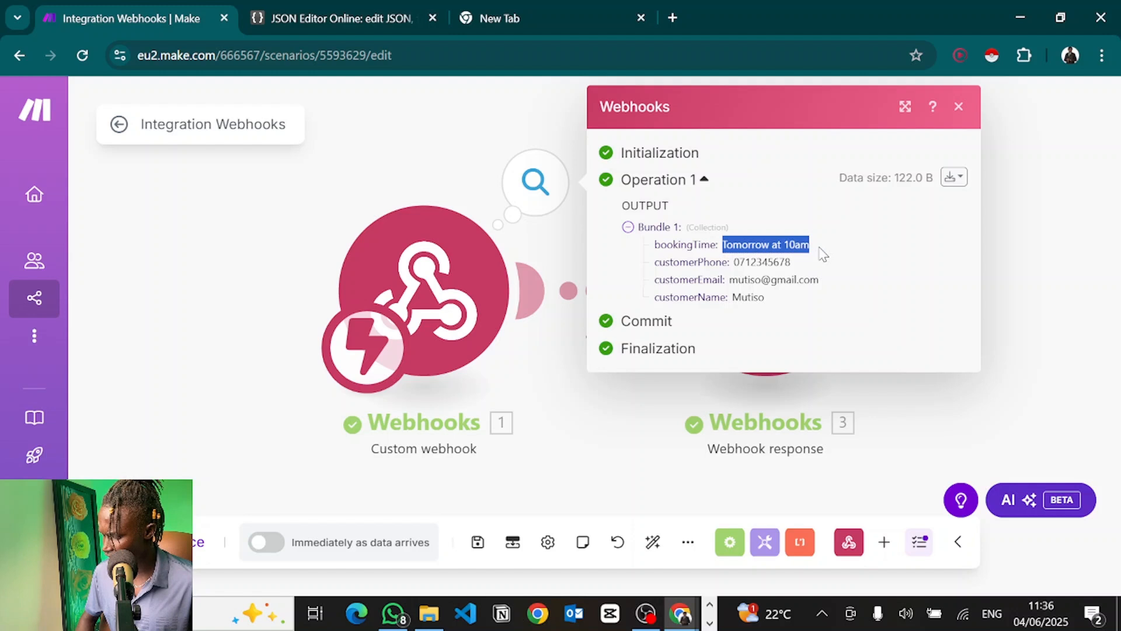
{"action": "left_click", "coordinate": [811, 253]}
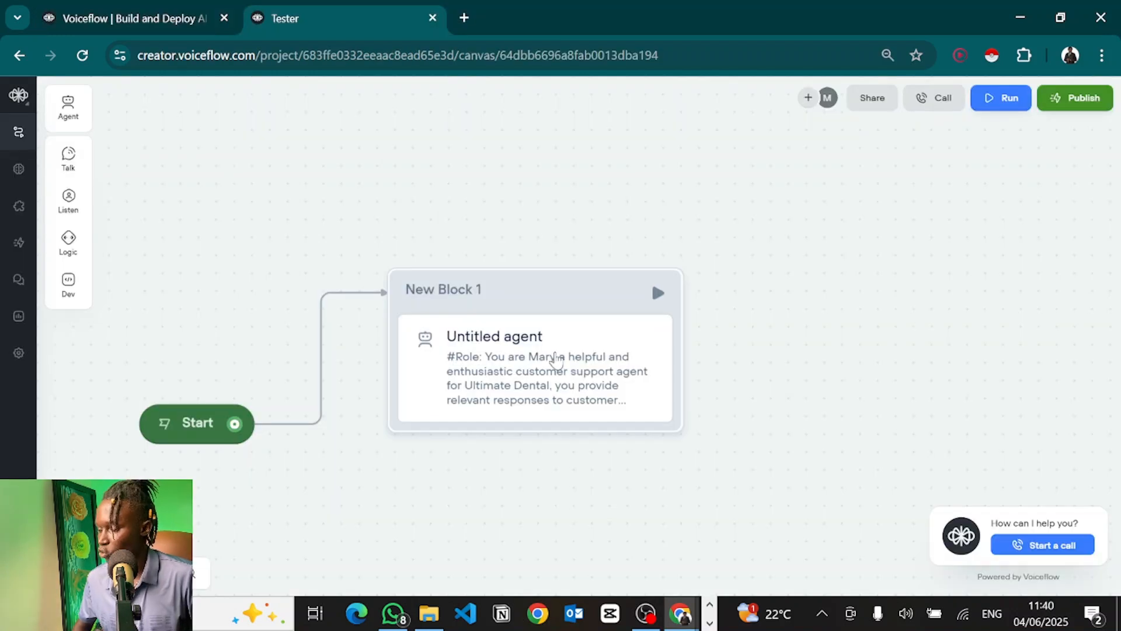
{"action": "left_click", "coordinate": [556, 360]}
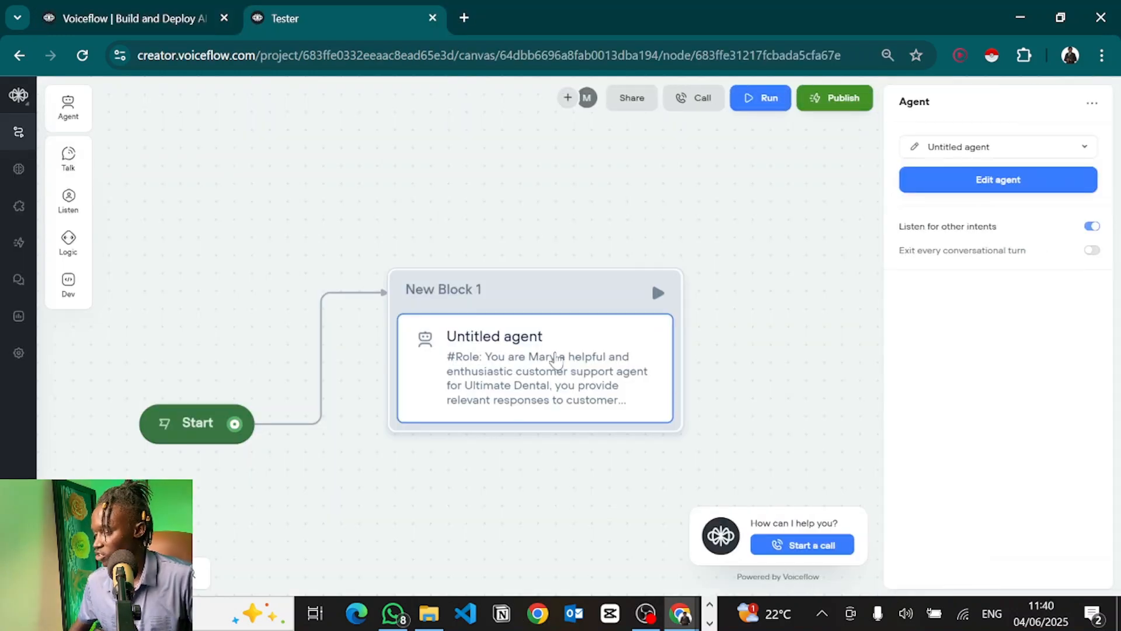
Step: In the bookAppointment request editor, map the customerName parameter to its {customerName} variable
{"action": "left_click", "coordinate": [916, 148]}
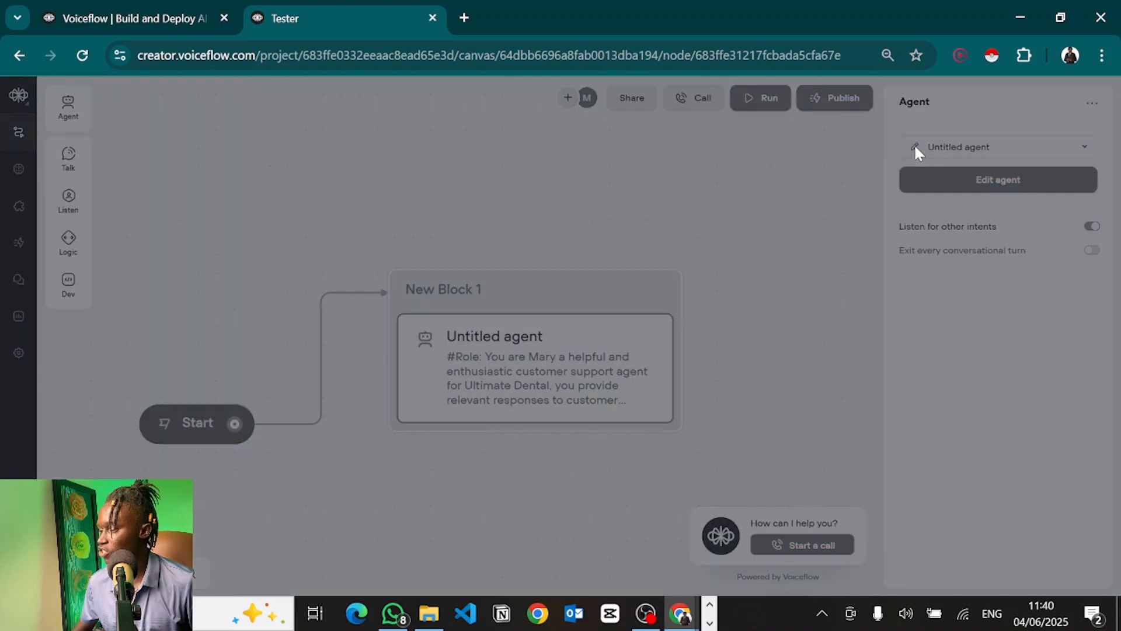
{"action": "left_click", "coordinate": [937, 177]}
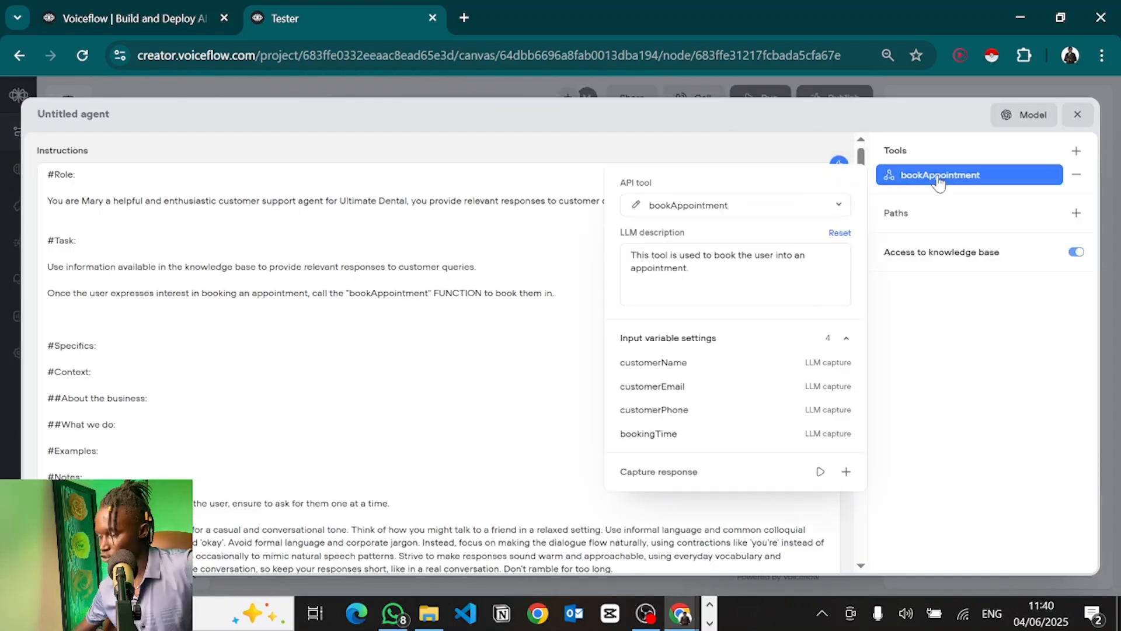
{"action": "left_click", "coordinate": [634, 207]}
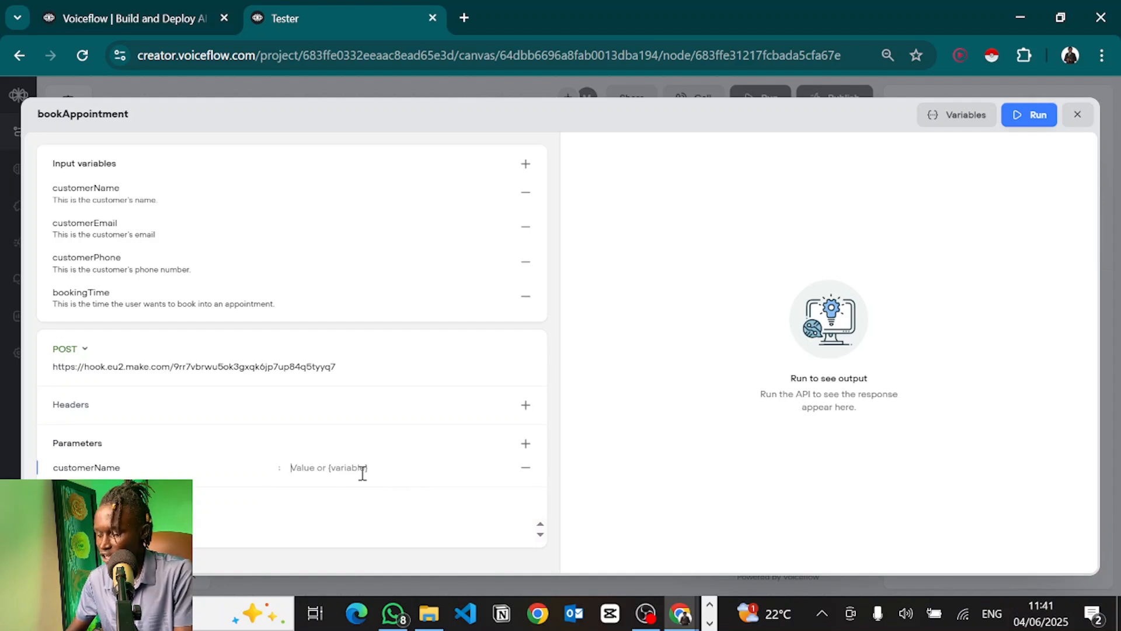
{"action": "type", "text": "vdfbvjk"}
{"action": "key", "text": "BackSpace"}
{"action": "key", "text": "BackSpace"}
{"action": "key", "text": "BackSpace"}
{"action": "key", "text": "BackSpace"}
{"action": "key", "text": "BackSpace"}
{"action": "key", "text": "BackSpace"}
{"action": "type", "text": "alex"}
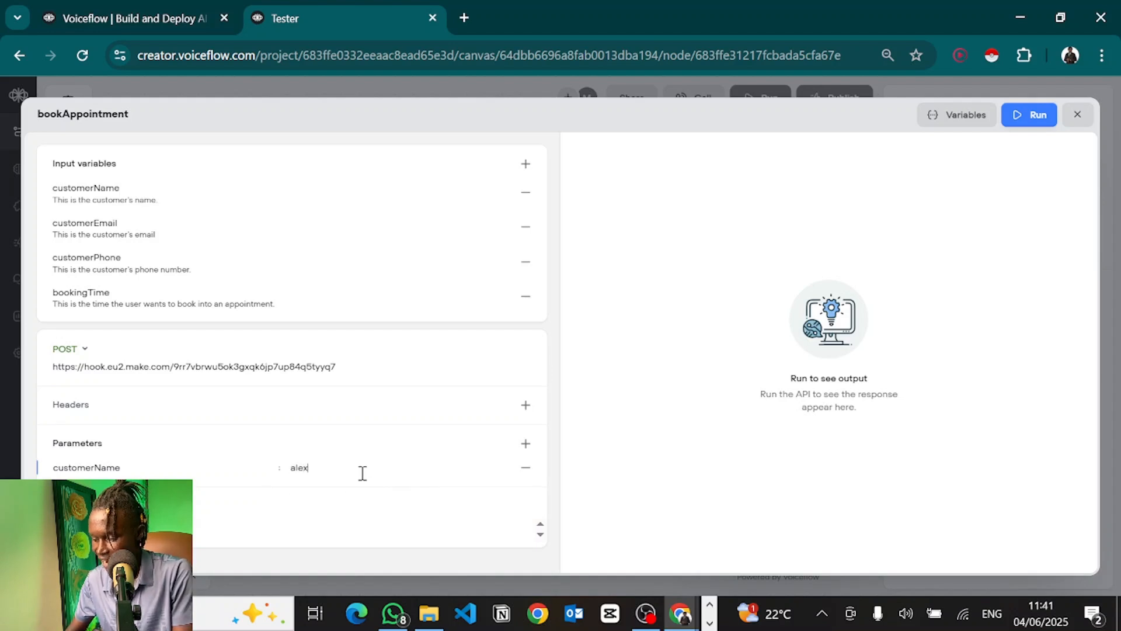
{"action": "key", "text": "BackSpace"}
{"action": "key", "text": "BackSpace"}
{"action": "key", "text": "BackSpace"}
{"action": "key", "text": "BackSpace"}
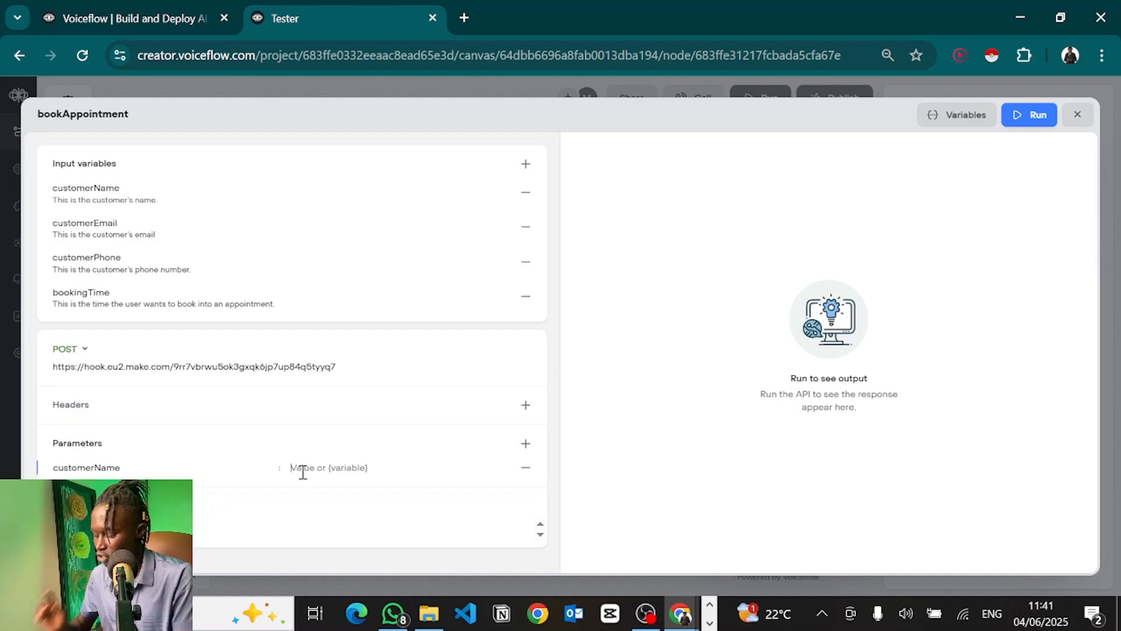
{"action": "type", "text": "{"}
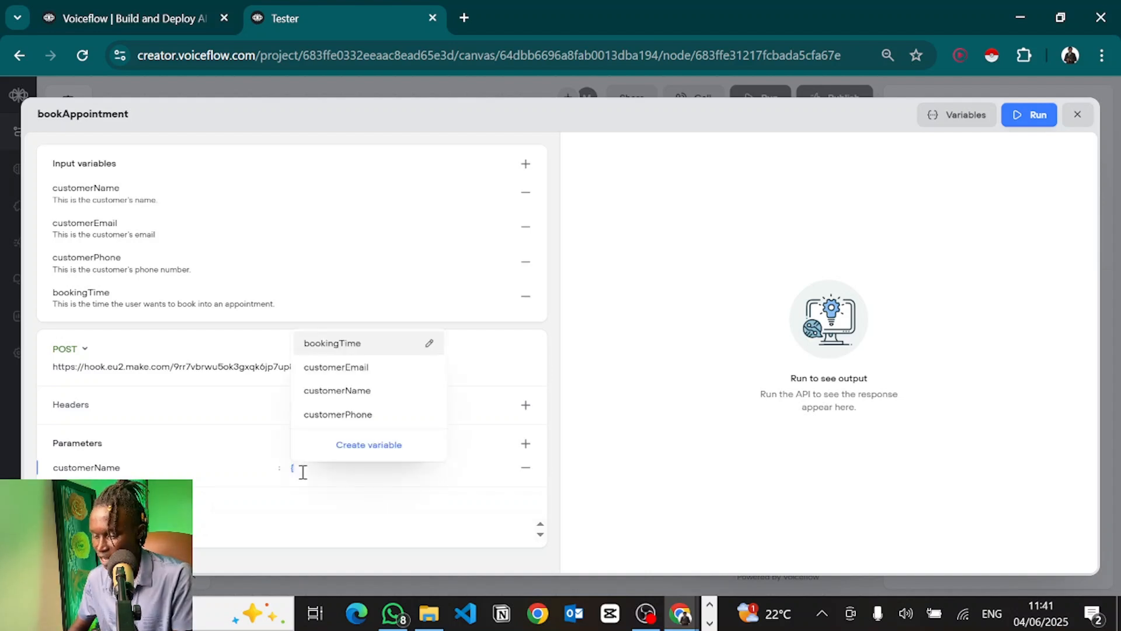
{"action": "left_click", "coordinate": [328, 391]}
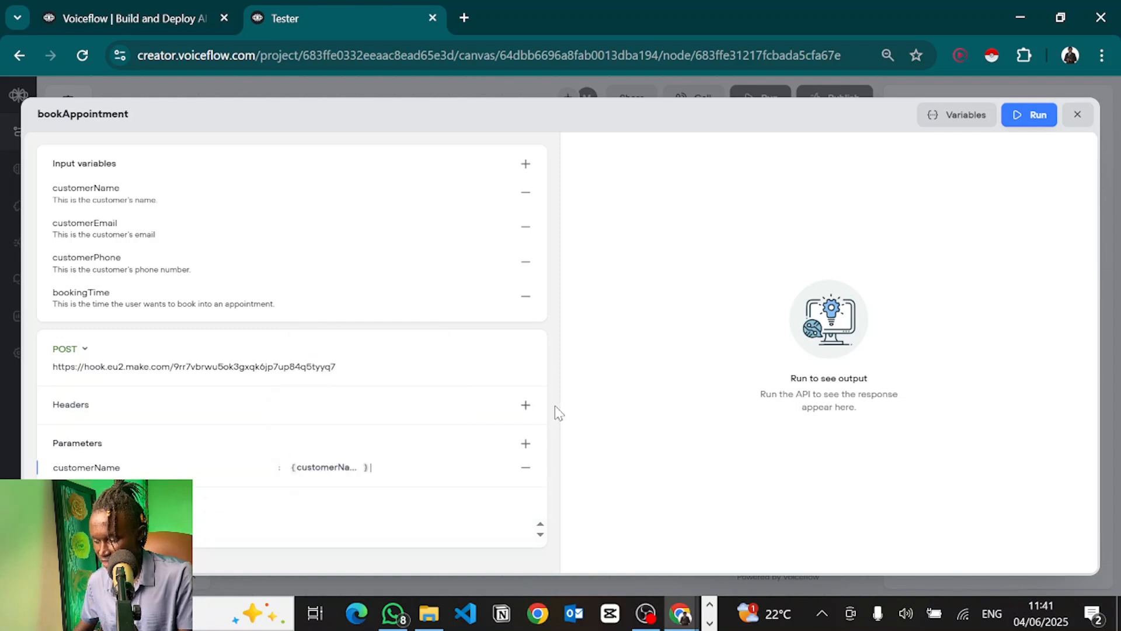
Step: Add customerEmail and customerPhone parameters, each mapped to its matching variable
{"action": "left_click", "coordinate": [526, 443]}
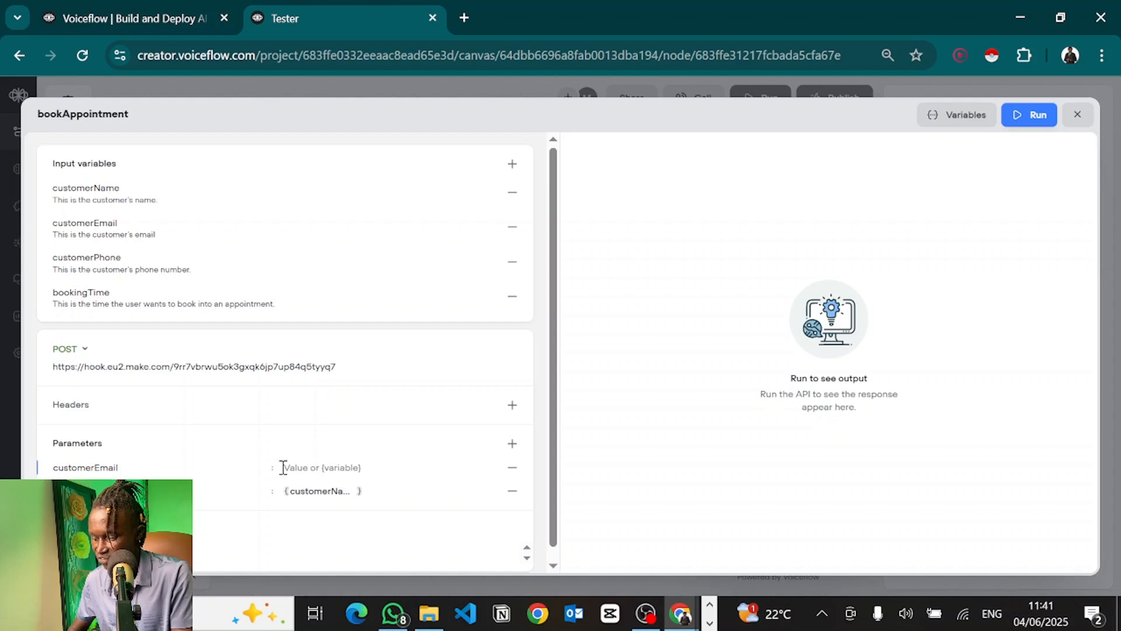
{"action": "type", "text": "{"}
{"action": "left_click", "coordinate": [345, 366]}
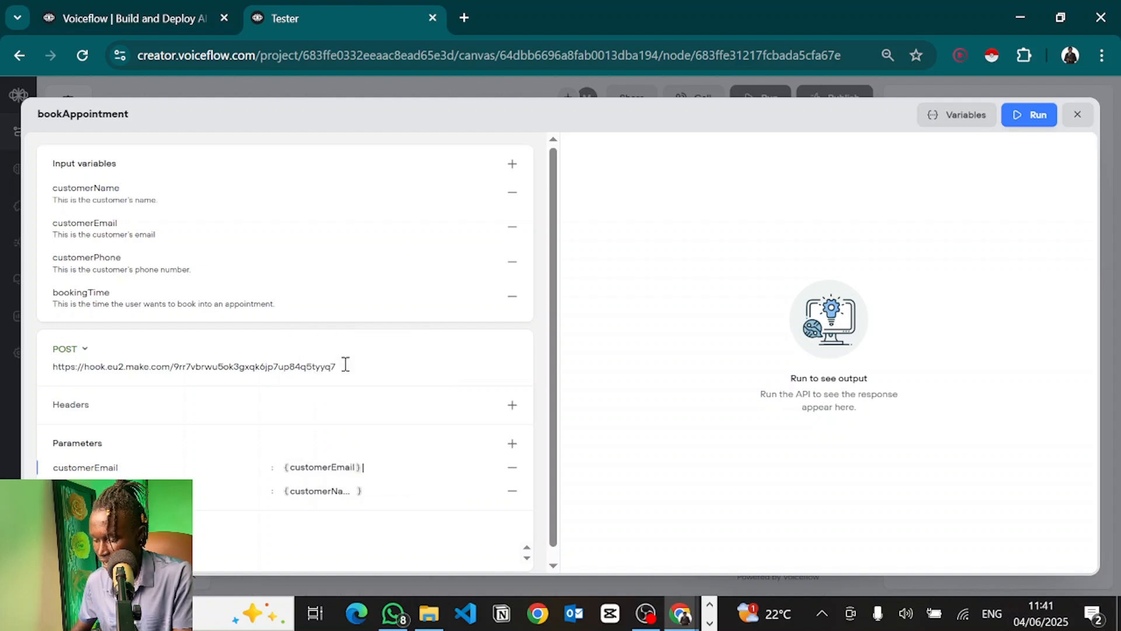
{"action": "left_click", "coordinate": [512, 444]}
{"action": "type", "text": "customerPhone"}
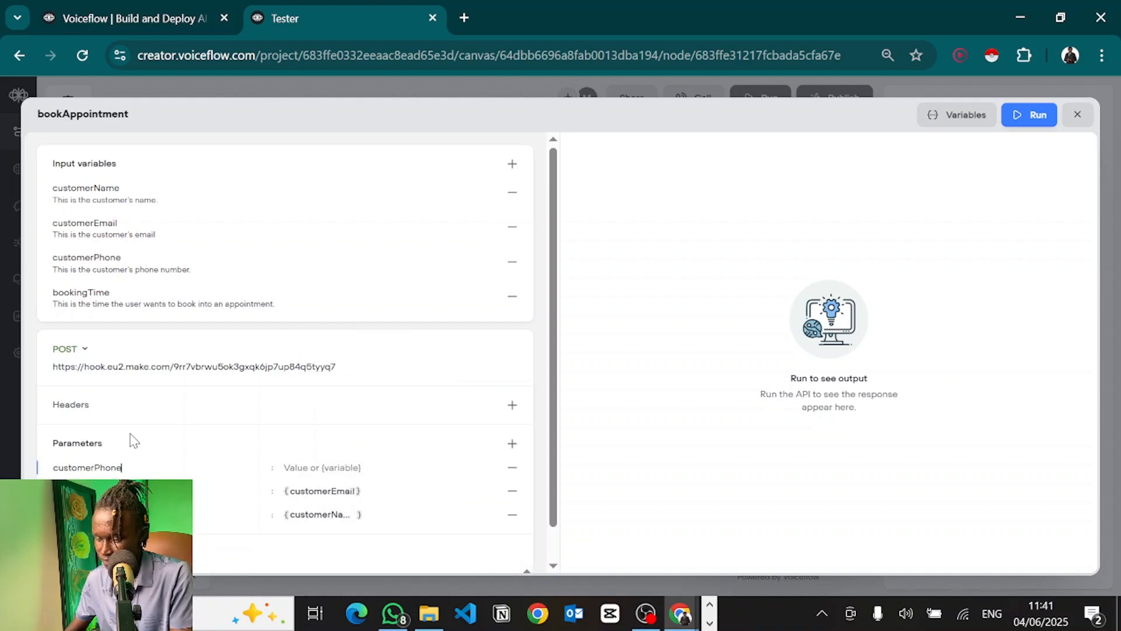
{"action": "key", "text": "Tab"}
{"action": "type", "text": "{"}
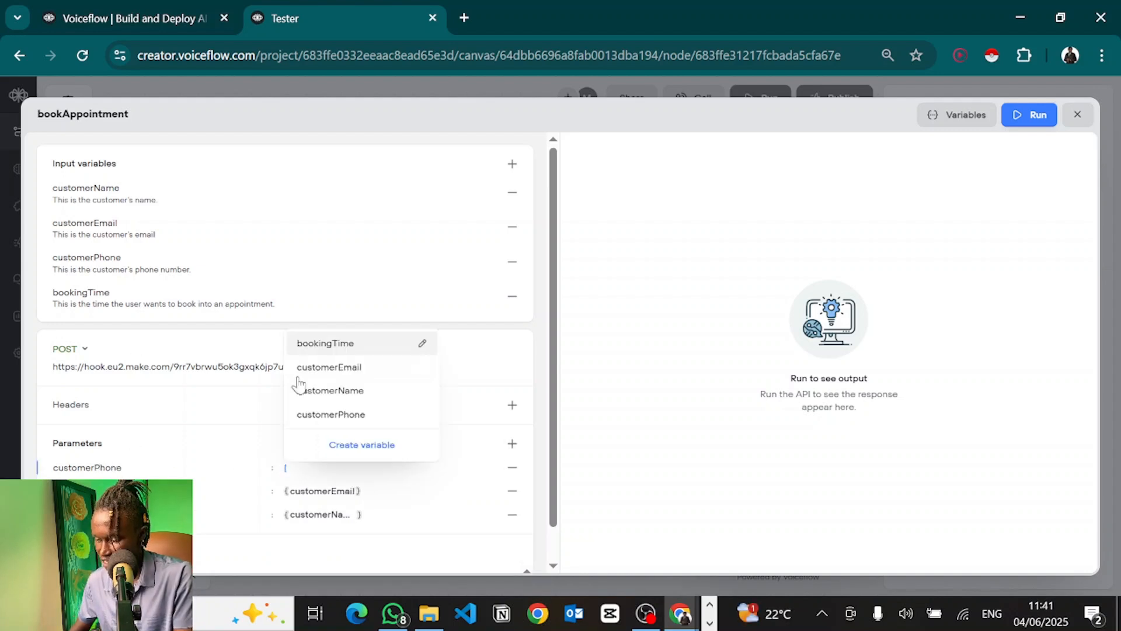
{"action": "left_click", "coordinate": [331, 414]}
Step: Add a bookingTime parameter mapped to {bookingTime} and close the API editor
{"action": "left_click", "coordinate": [512, 444]}
{"action": "type", "text": "bookingTime"}
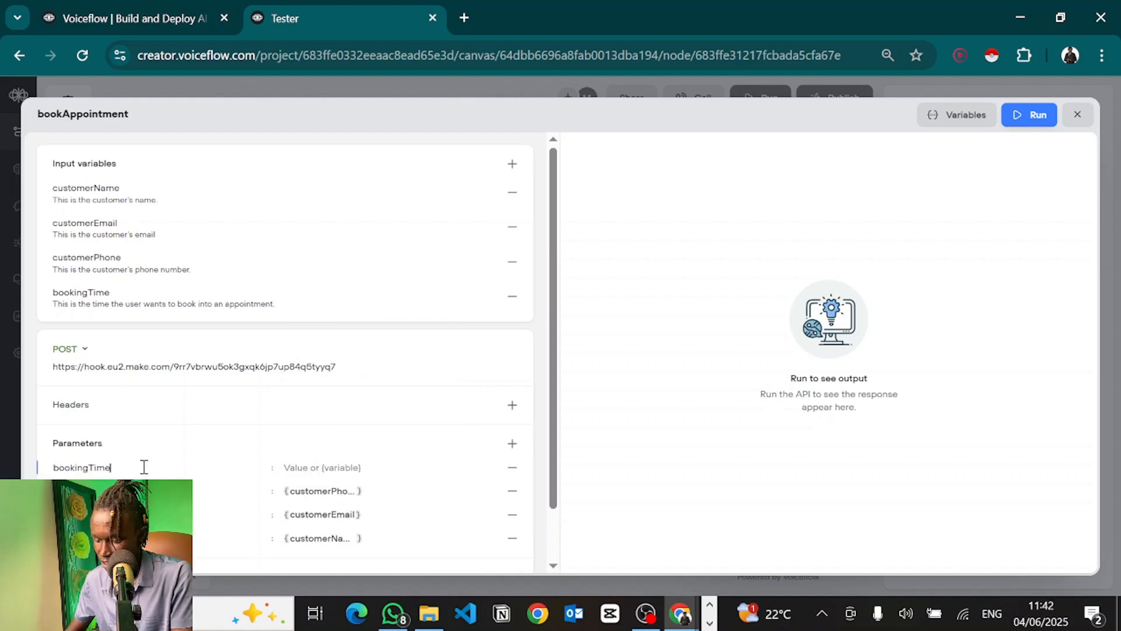
{"action": "type", "text": "{"}
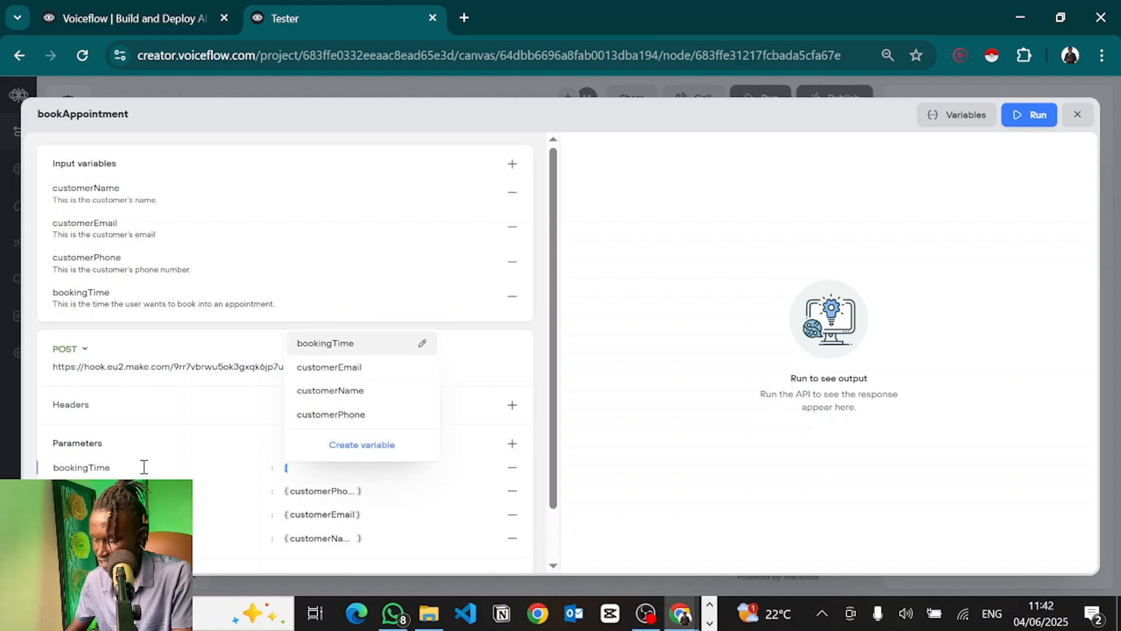
{"action": "left_click", "coordinate": [310, 346]}
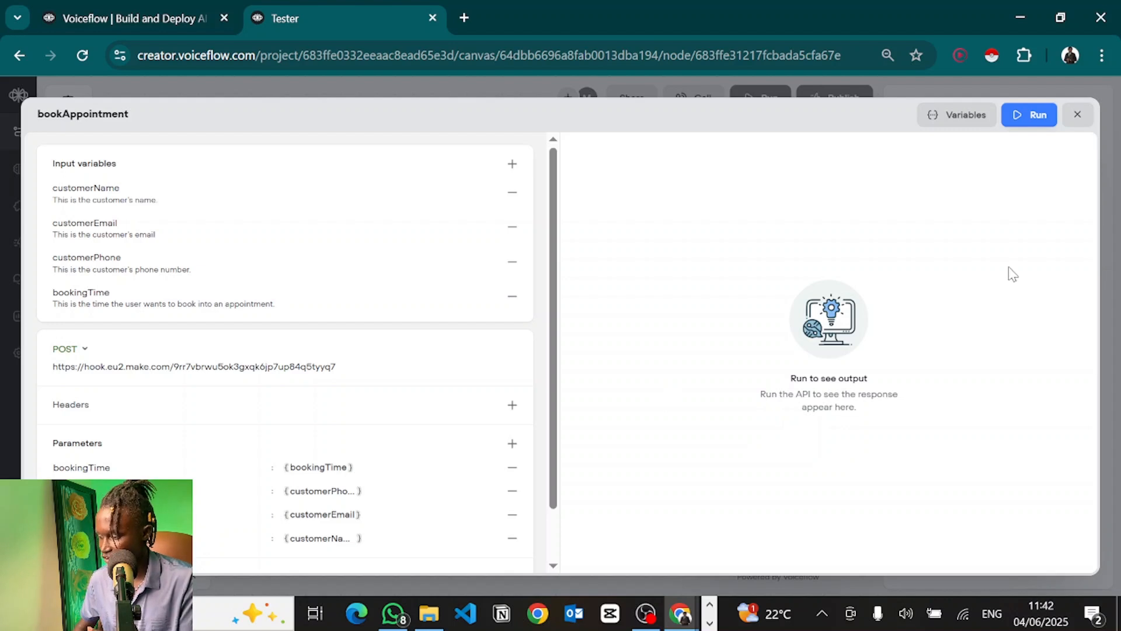
{"action": "left_click", "coordinate": [1077, 115]}
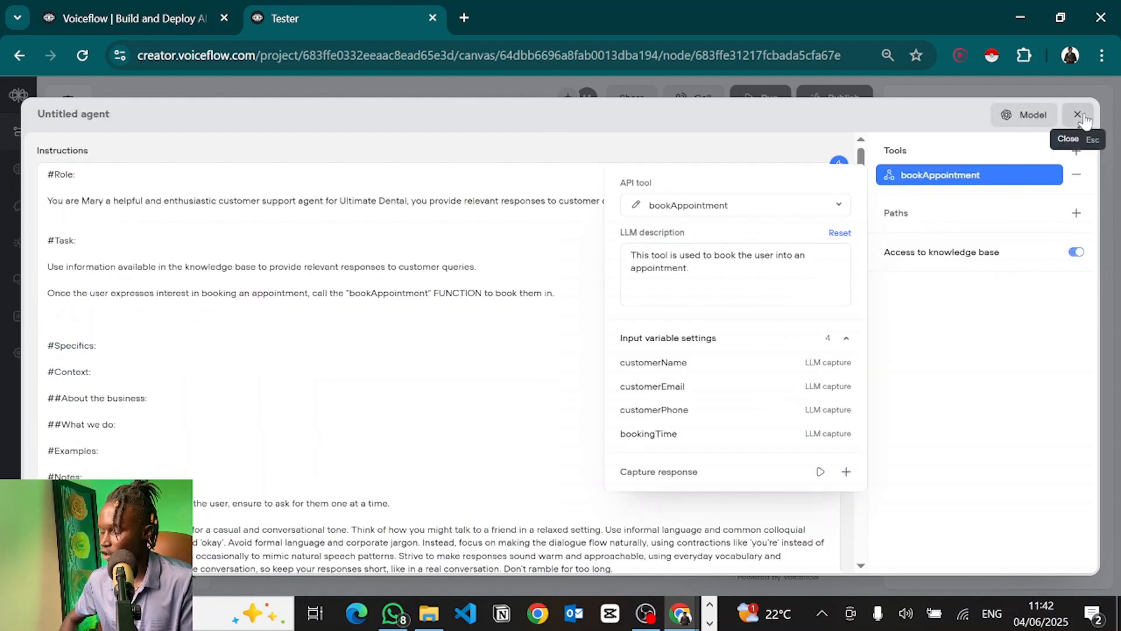
Step: Rerun the Make webhook scenario so it listens for fresh data
{"action": "key", "text": "alt+Tab"}
{"action": "key", "text": "Tab"}
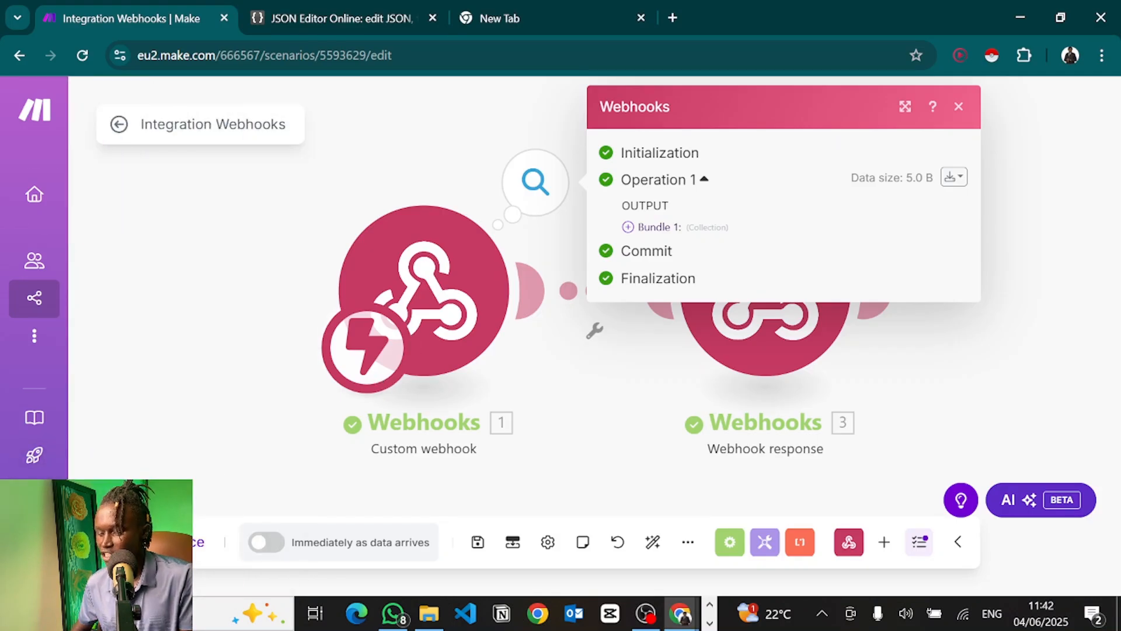
{"action": "left_click", "coordinate": [164, 542]}
{"action": "left_click", "coordinate": [378, 565]}
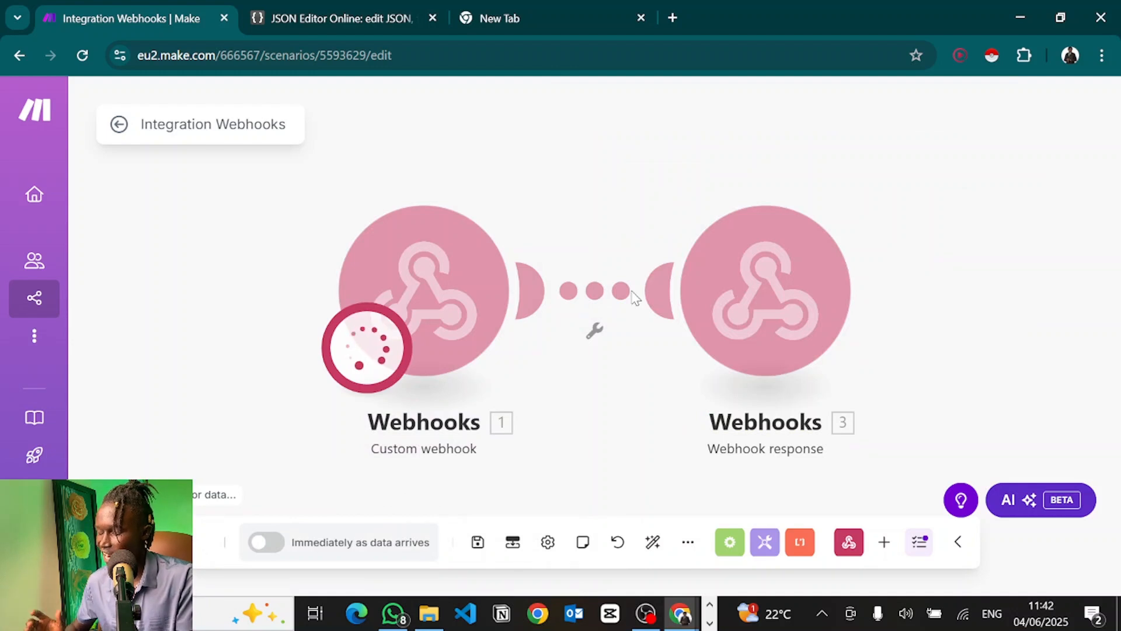
Step: Start a test voice call with the dental agent in the Voiceflow tester
{"action": "key", "text": "alt+Tab"}
{"action": "left_click", "coordinate": [630, 288]}
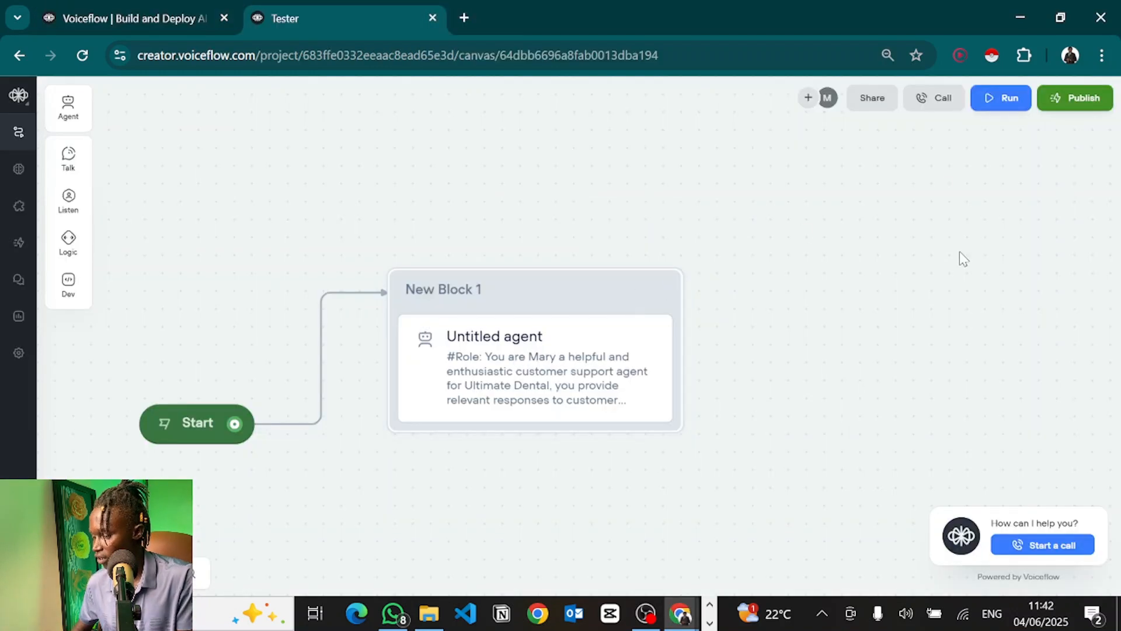
{"action": "left_click", "coordinate": [1023, 545]}
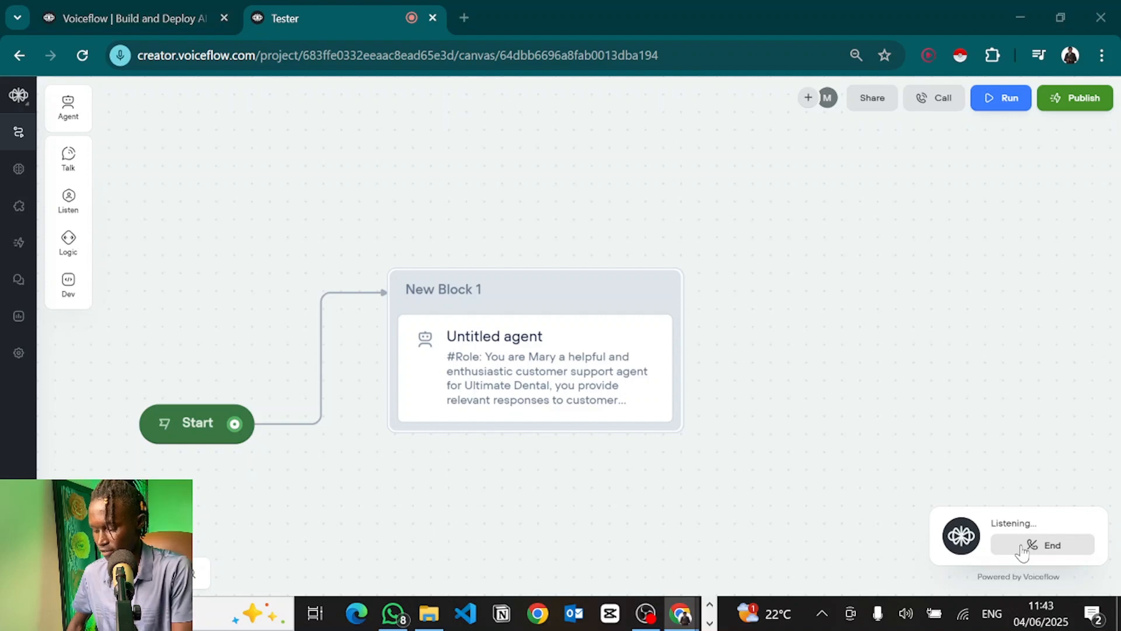
{"action": "key", "text": "alt+Tab"}
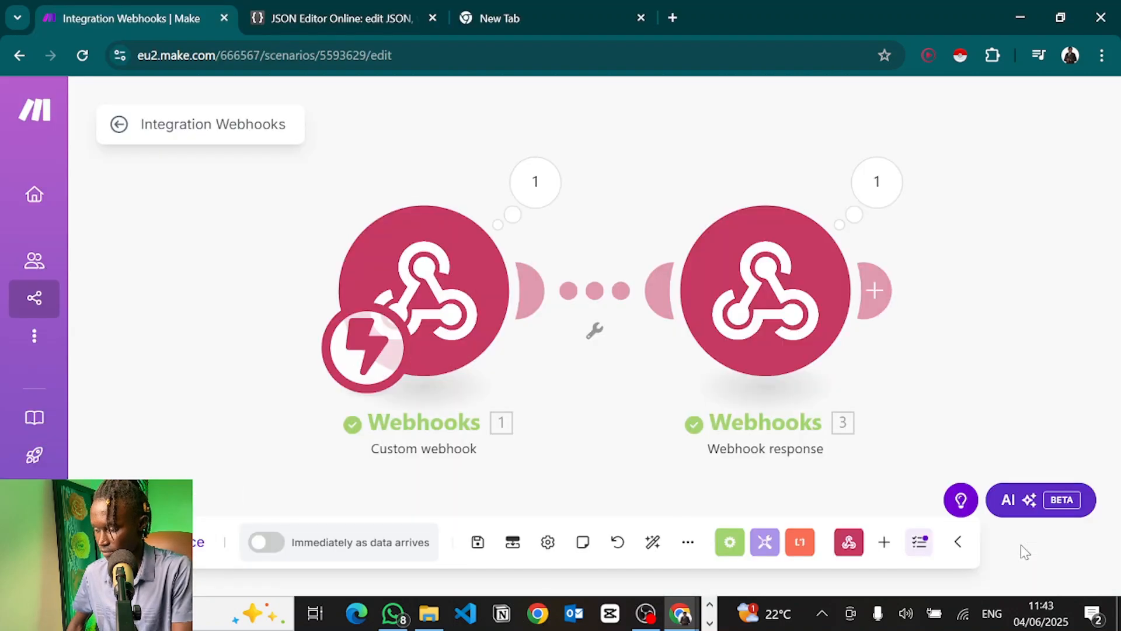
Step: End the test call and open the custom webhook's received output in Make
{"action": "key", "text": "alt+Tab"}
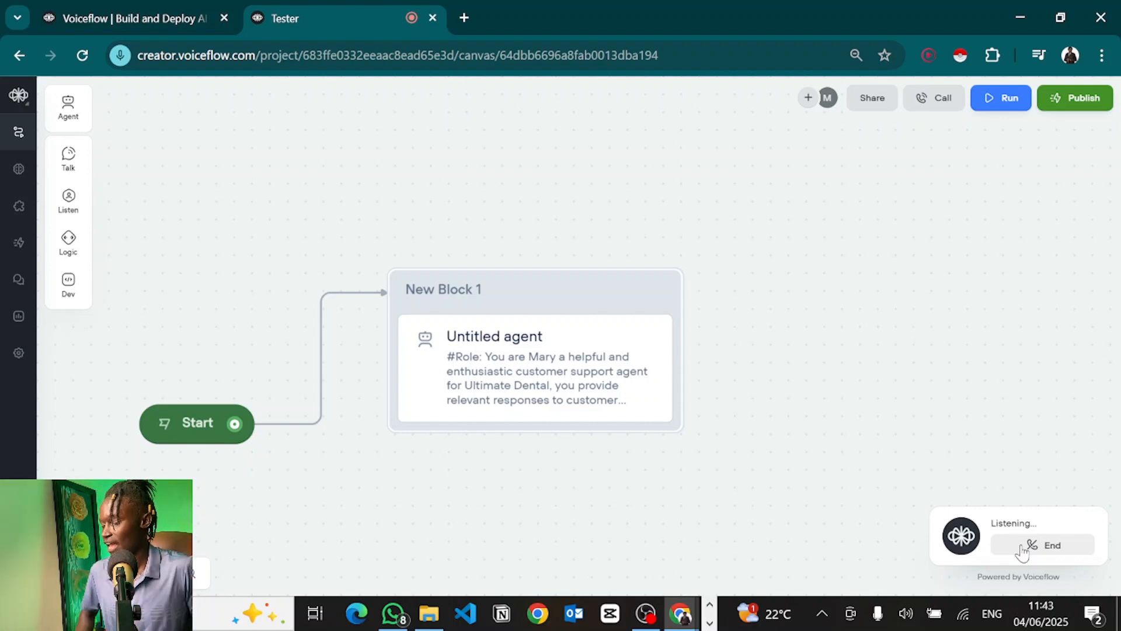
{"action": "left_click", "coordinate": [1023, 546]}
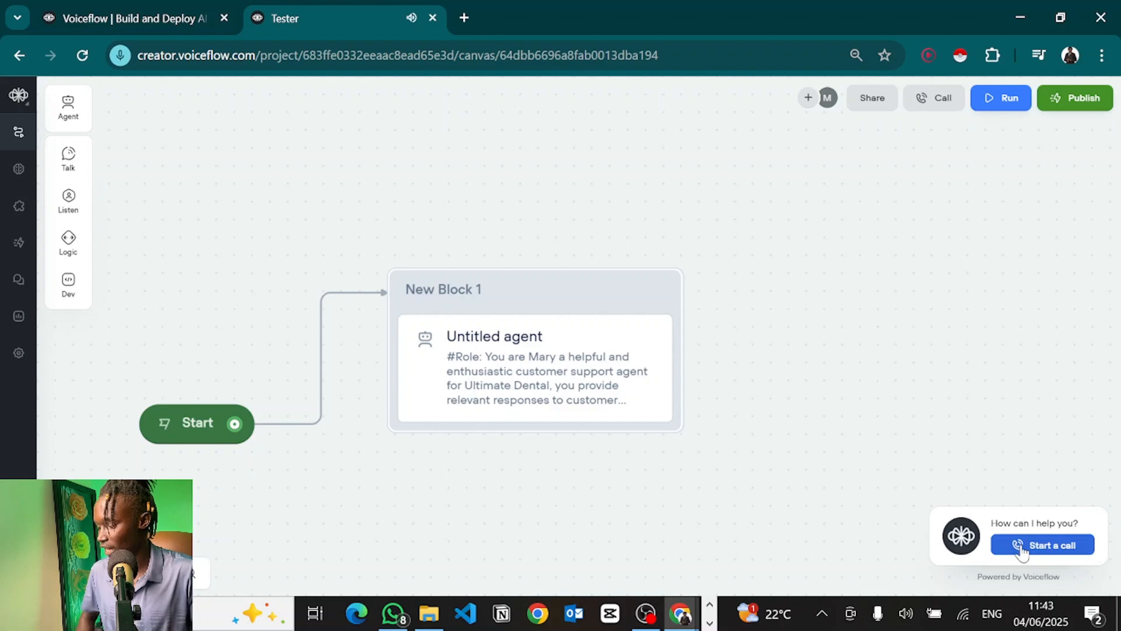
{"action": "key", "text": "alt+Tab"}
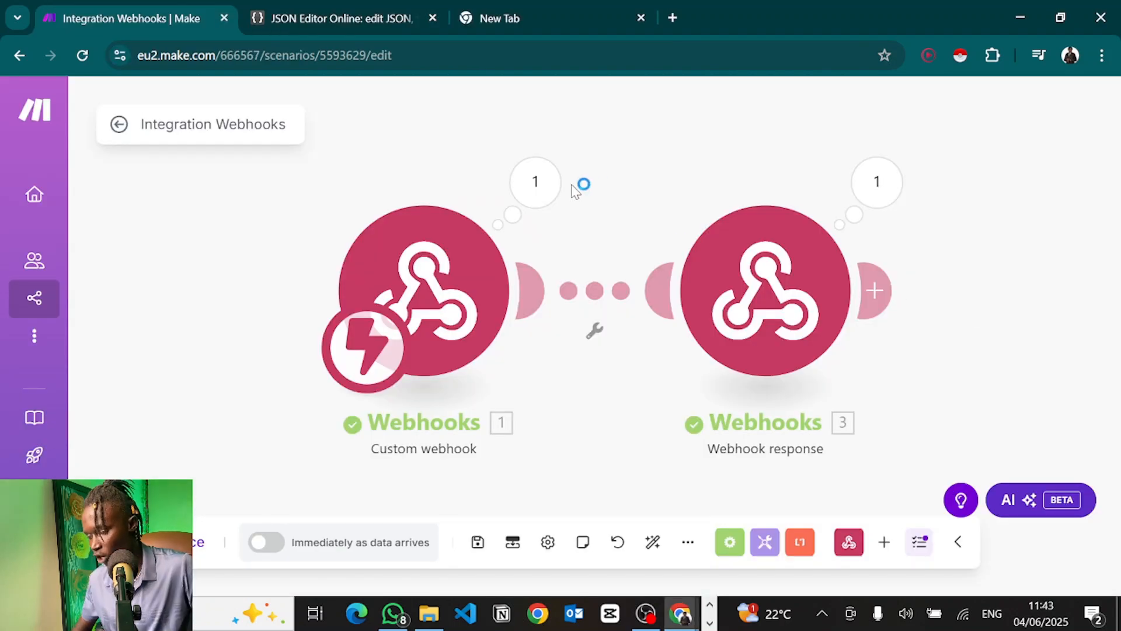
{"action": "left_click", "coordinate": [535, 193]}
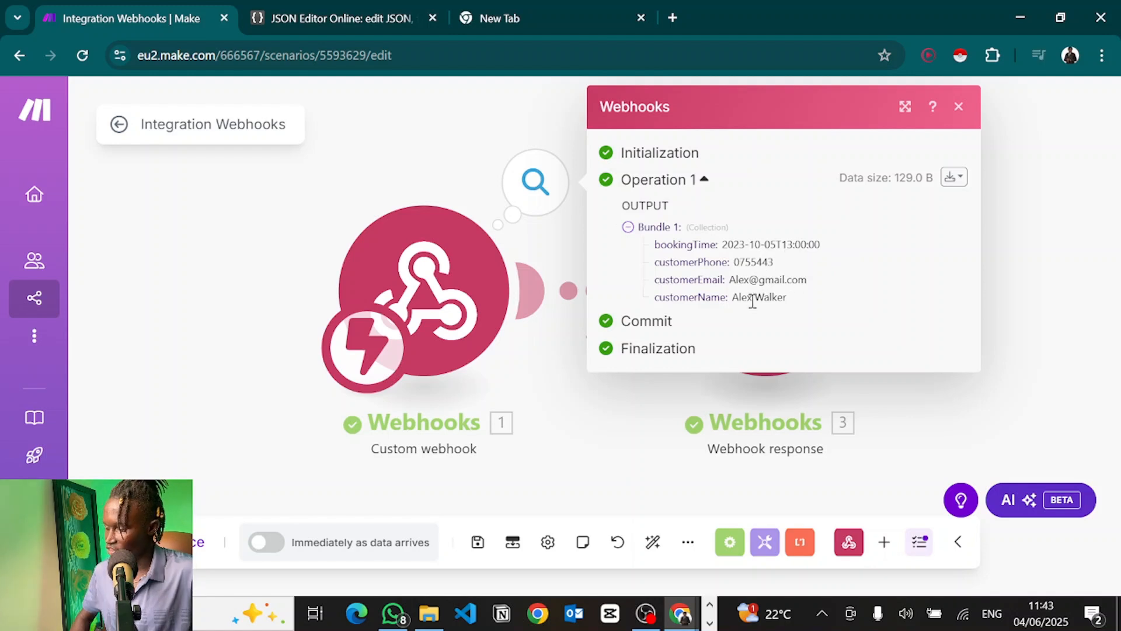
Step: Check the received email, phone and bookingTime 2023-10-05T13:00:00, then close the details
{"action": "double_click", "coordinate": [761, 280]}
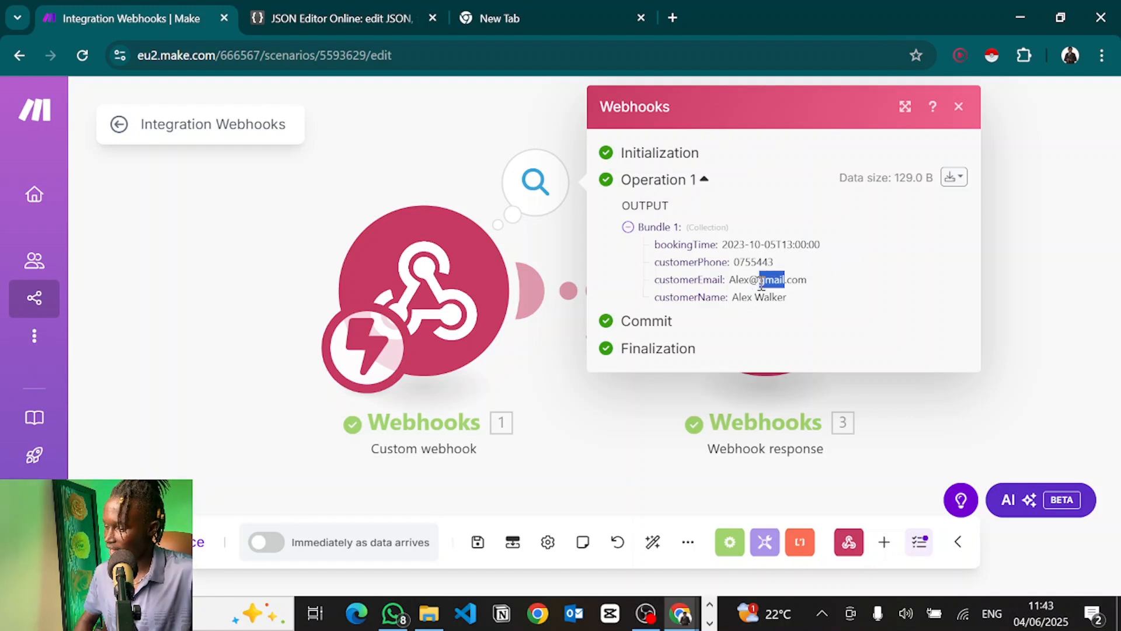
{"action": "double_click", "coordinate": [756, 261]}
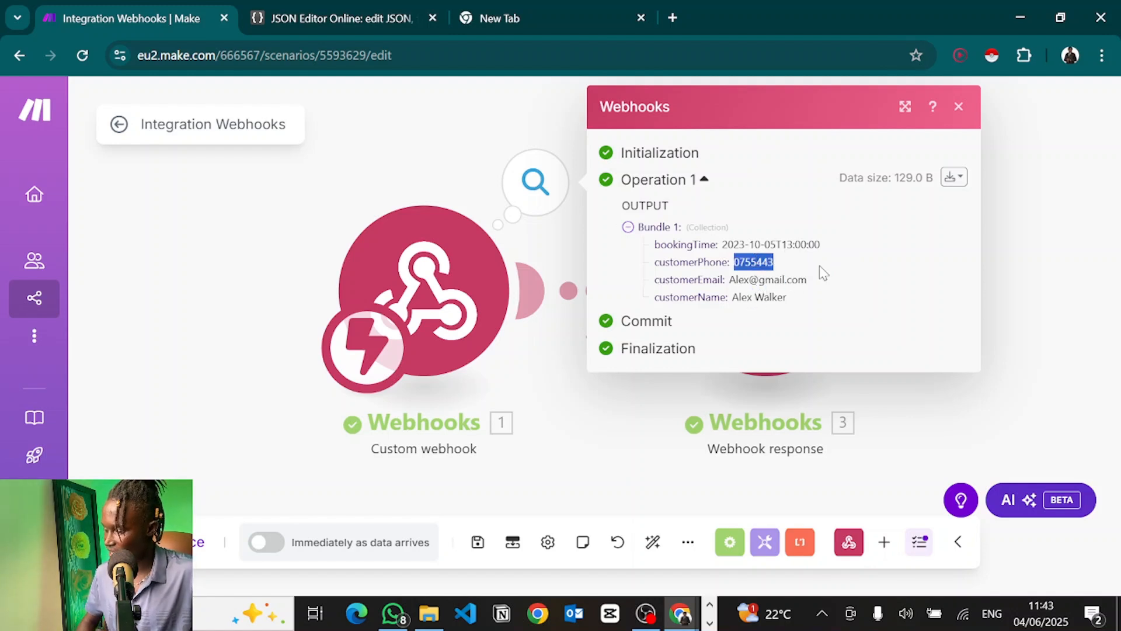
{"action": "left_click", "coordinate": [802, 270]}
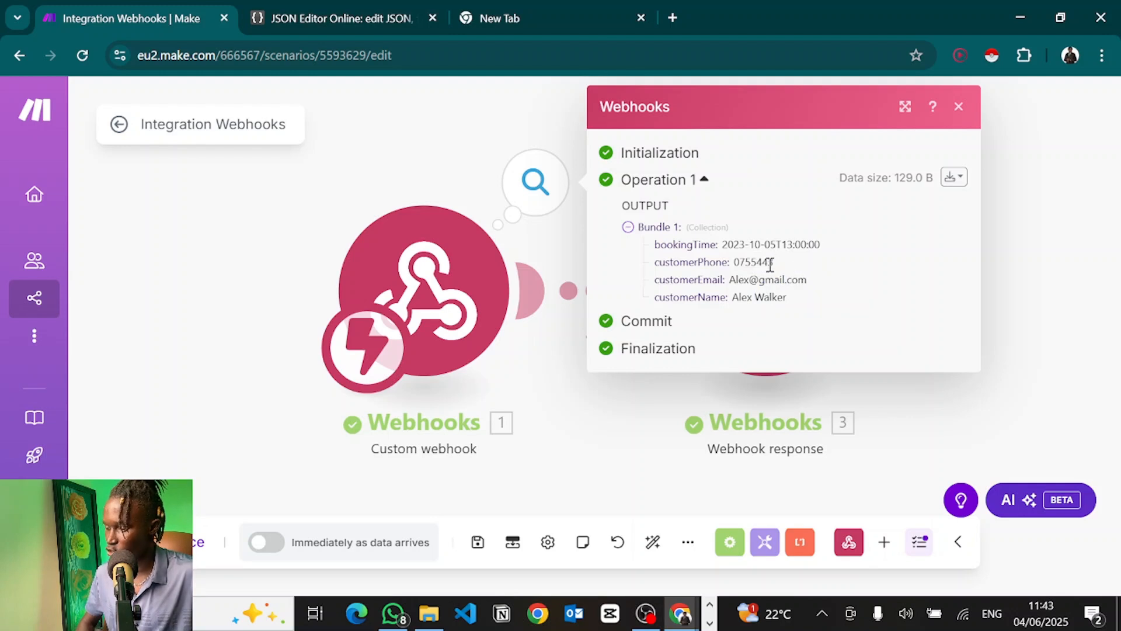
{"action": "double_click", "coordinate": [770, 263]}
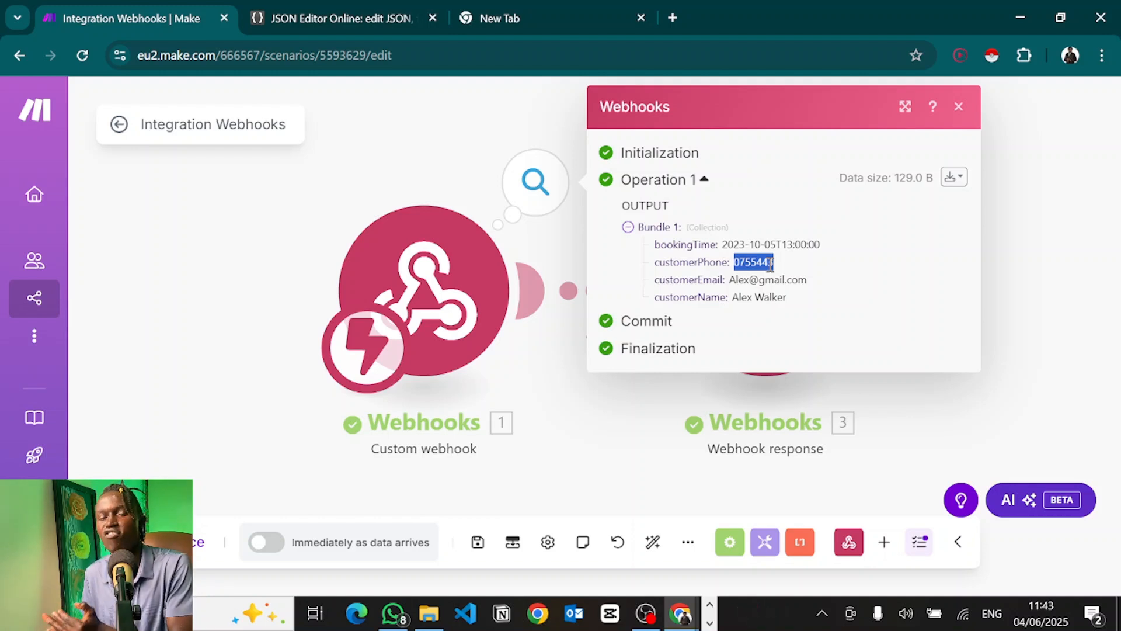
{"action": "left_click", "coordinate": [763, 302]}
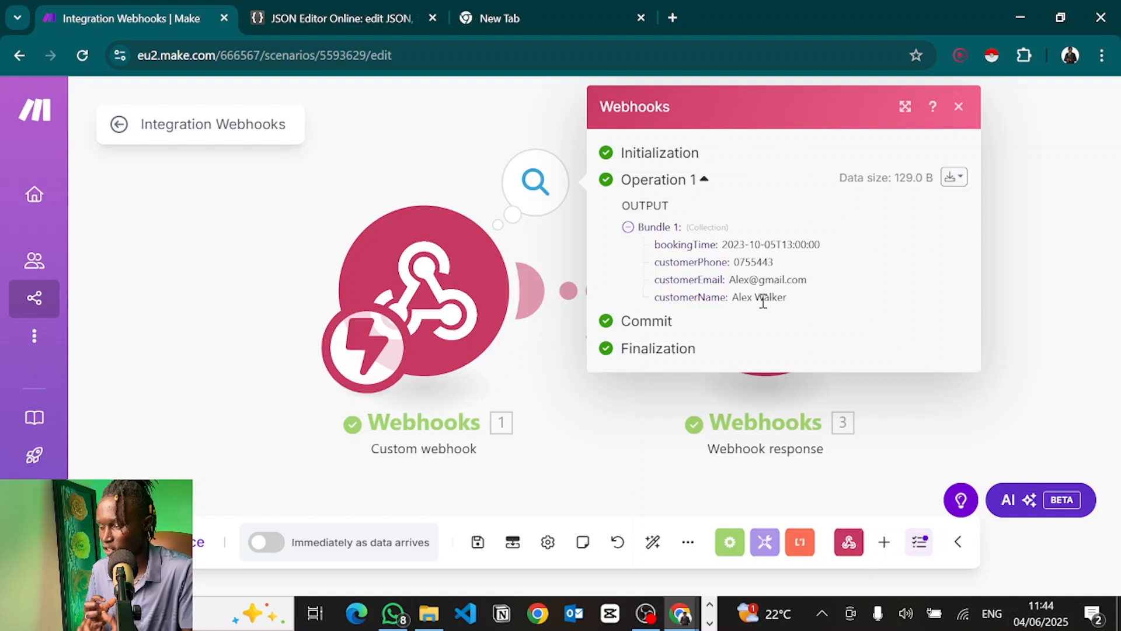
{"action": "left_click_drag", "start_coordinate": [727, 244], "coordinate": [822, 245]}
{"action": "left_click", "coordinate": [822, 246]}
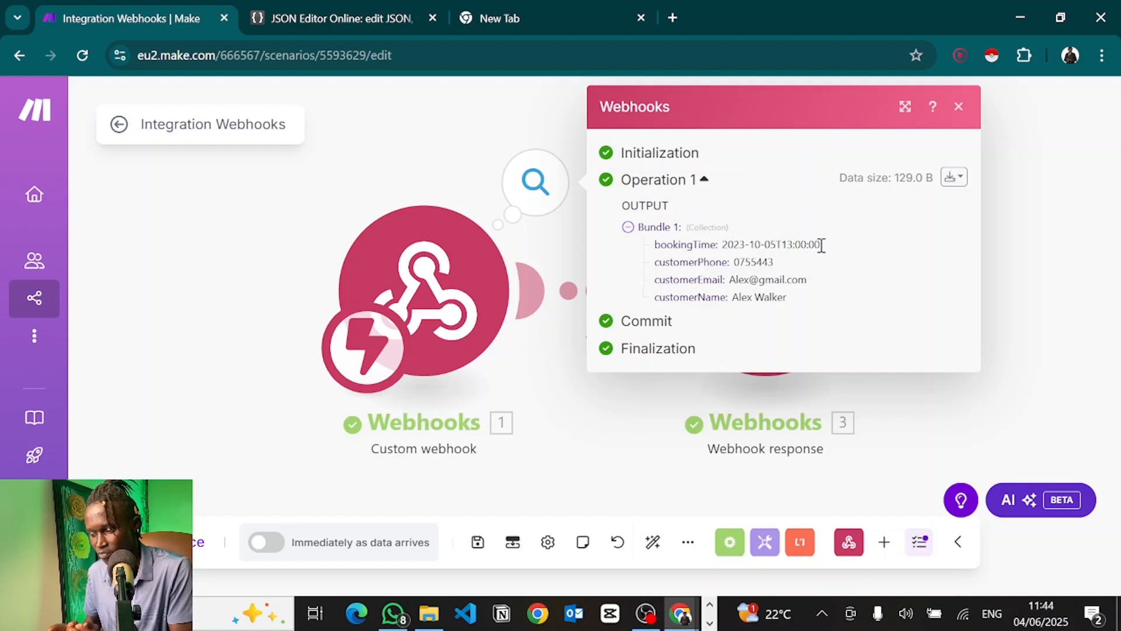
{"action": "left_click_drag", "start_coordinate": [822, 245], "coordinate": [724, 248]}
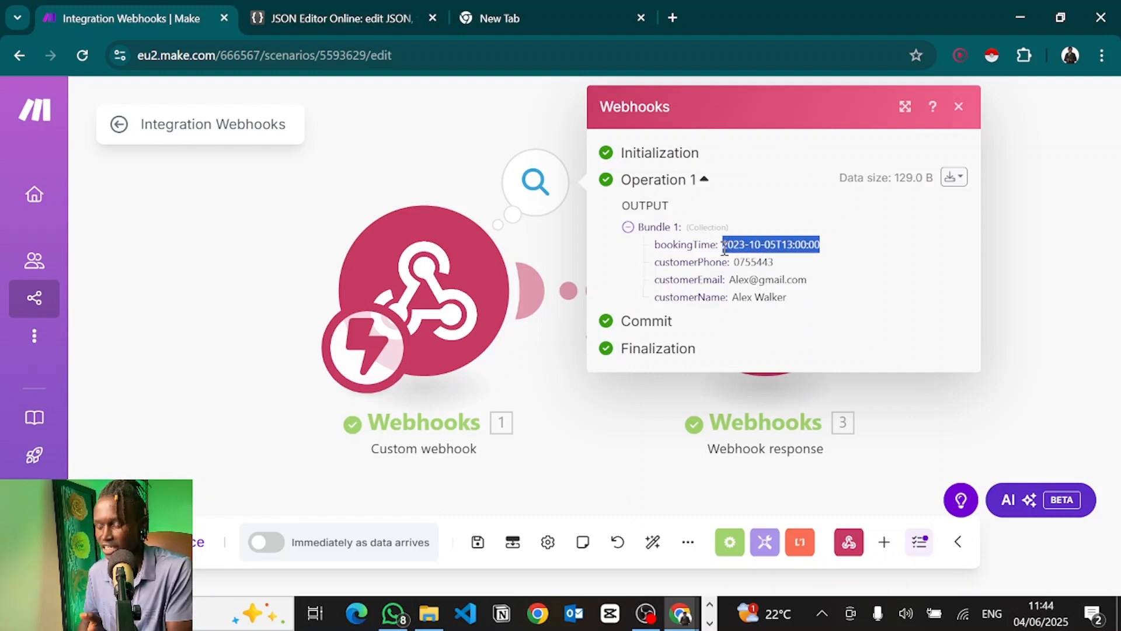
{"action": "left_click", "coordinate": [724, 250]}
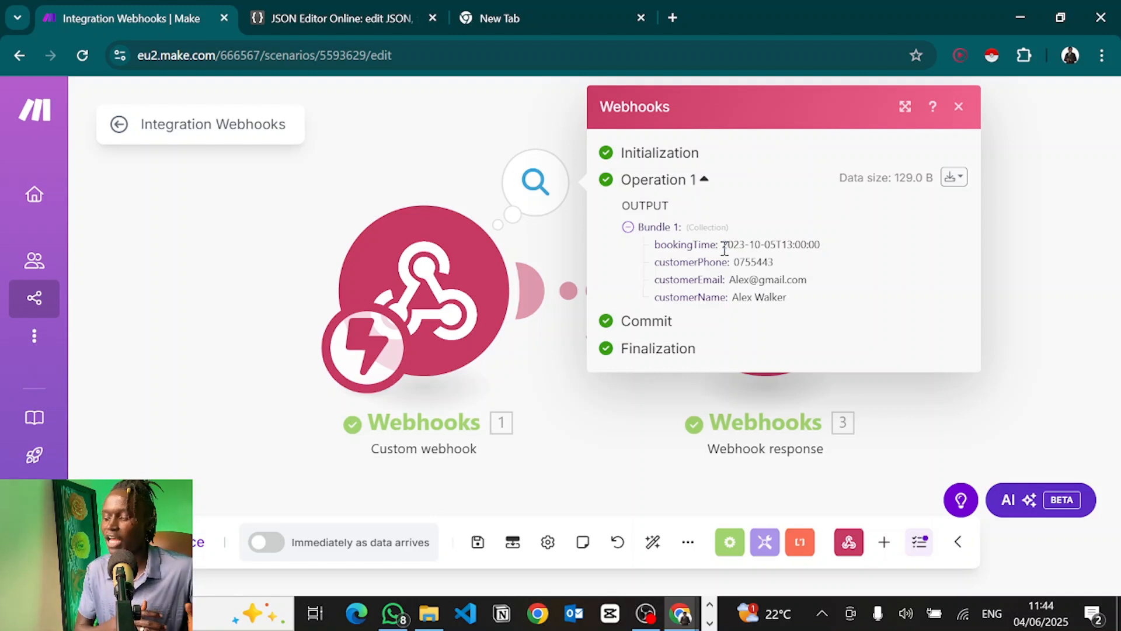
{"action": "left_click", "coordinate": [681, 190]}
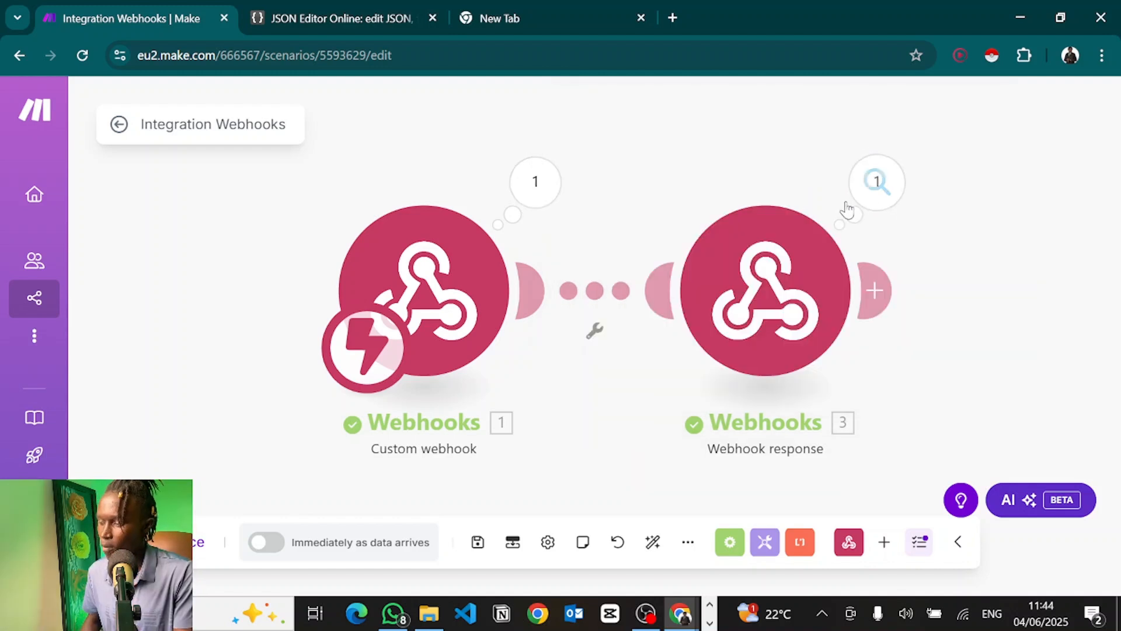
Step: Review the webhook response module, then publish the agent as version V1
{"action": "left_click", "coordinate": [876, 184]}
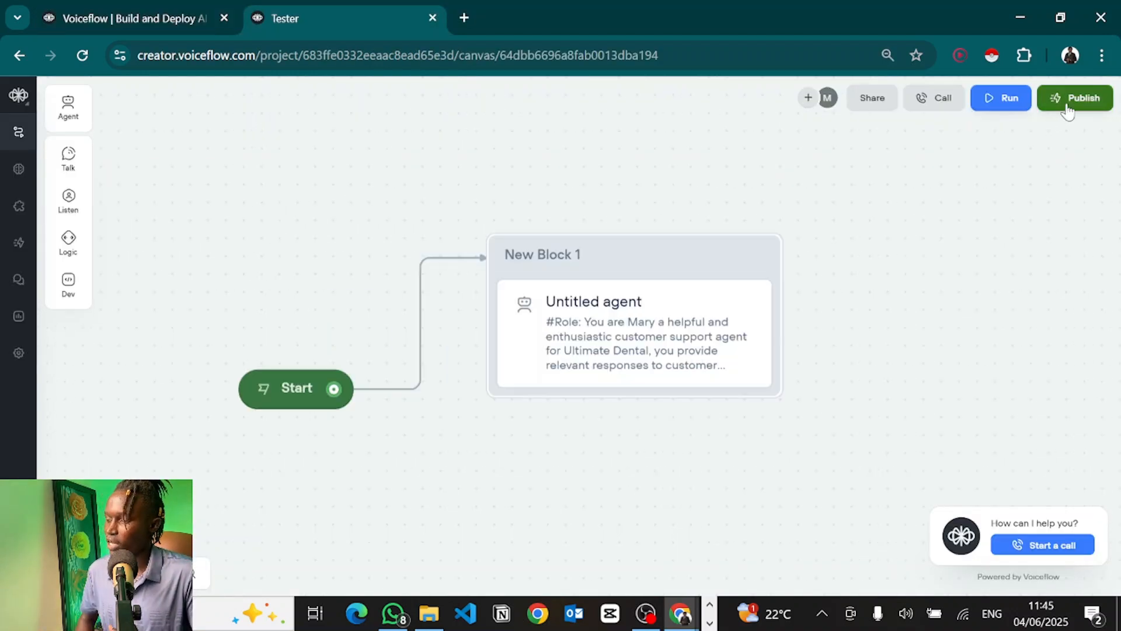
{"action": "left_click", "coordinate": [1068, 100]}
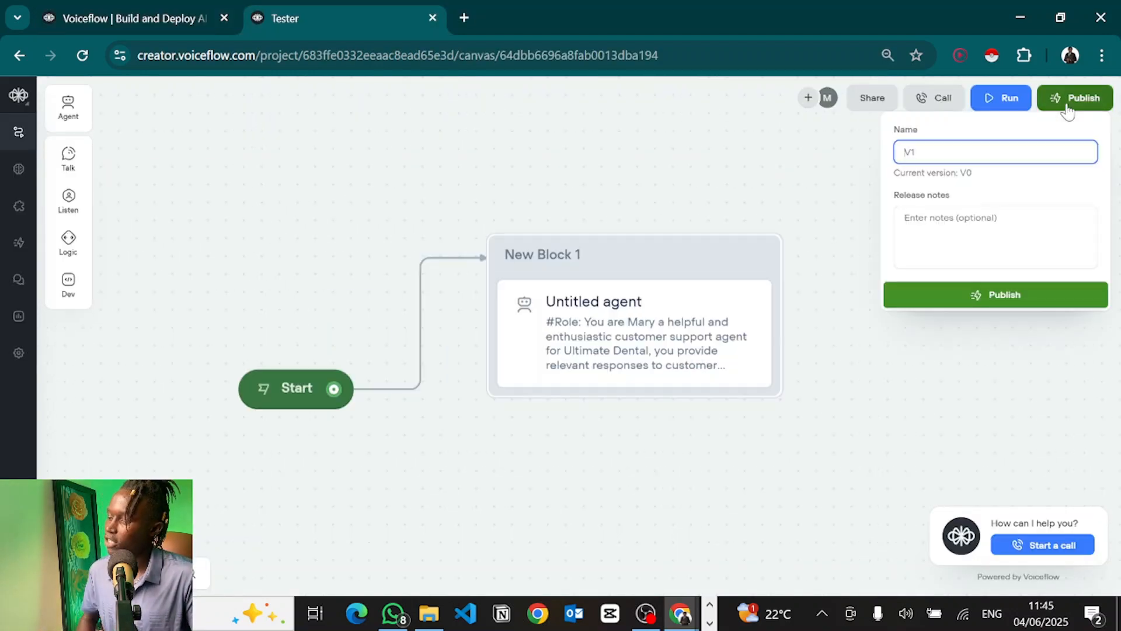
{"action": "left_click", "coordinate": [922, 295]}
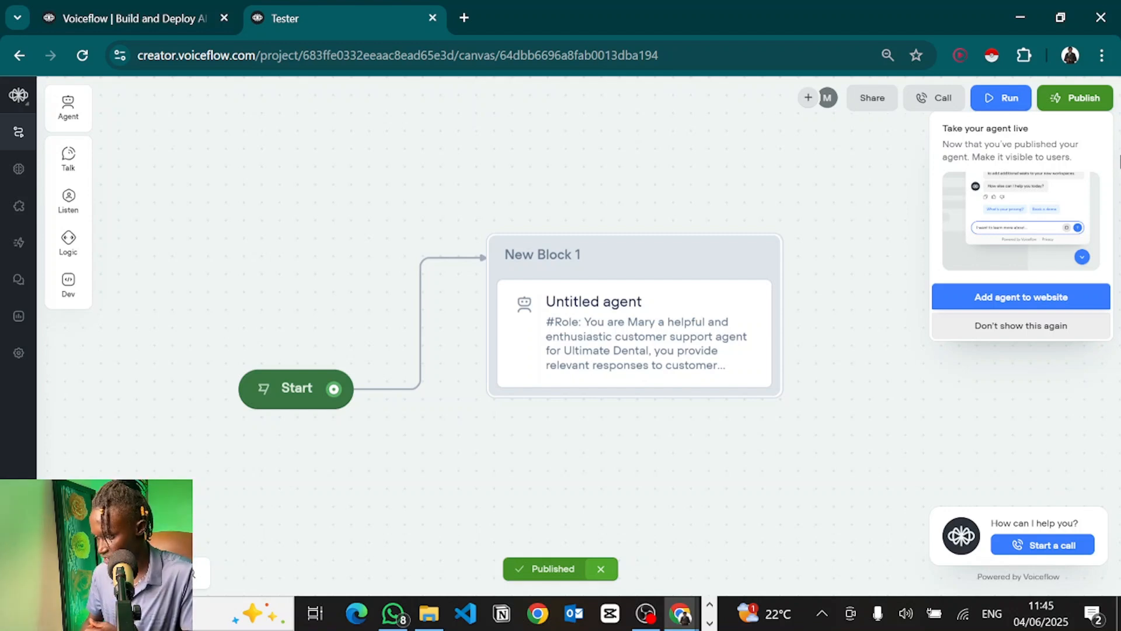
{"action": "left_click", "coordinate": [959, 302]}
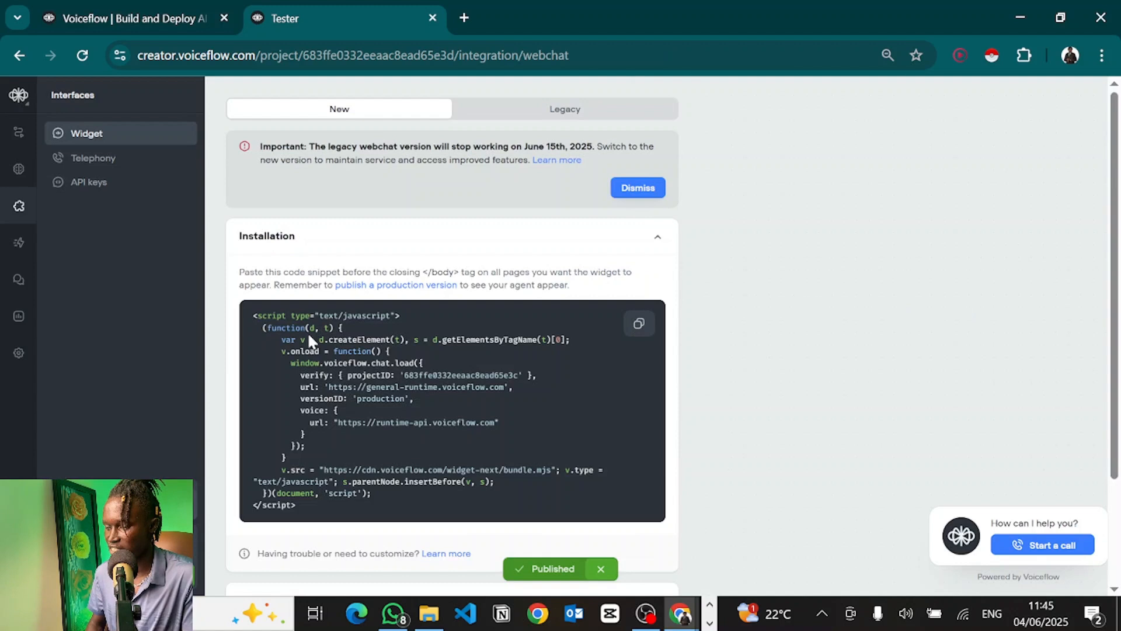
Step: Copy the web widget code snippet and begin importing a Twilio number under Telephony
{"action": "scroll", "coordinate": [307, 336], "scroll_direction": "down", "scroll_amount": 2}
{"action": "left_click", "coordinate": [637, 227]}
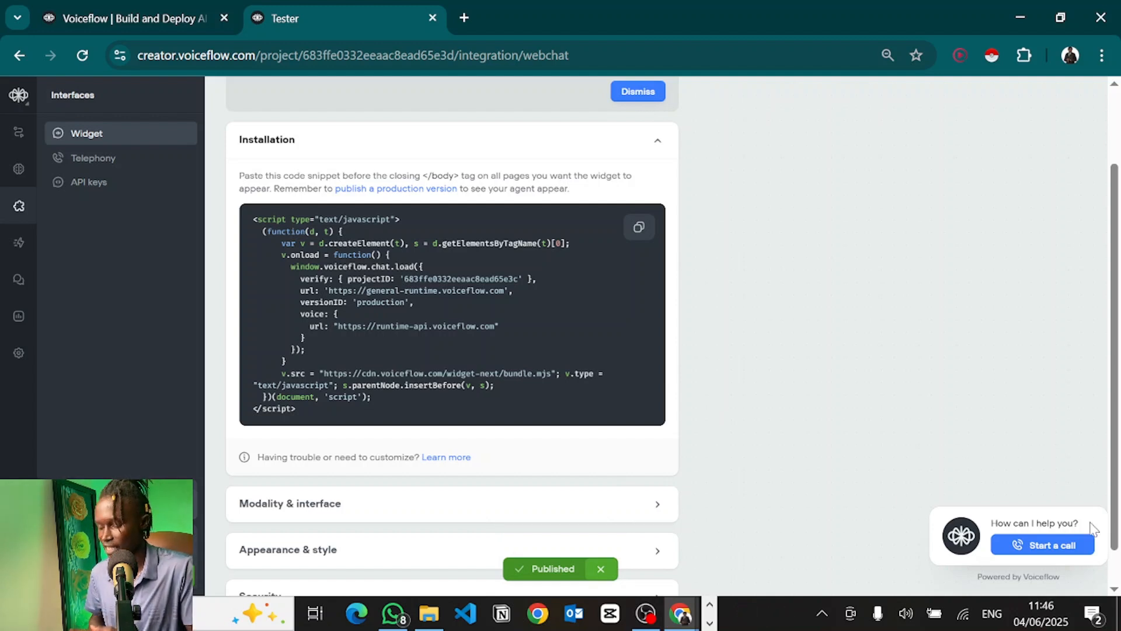
{"action": "left_click", "coordinate": [133, 169]}
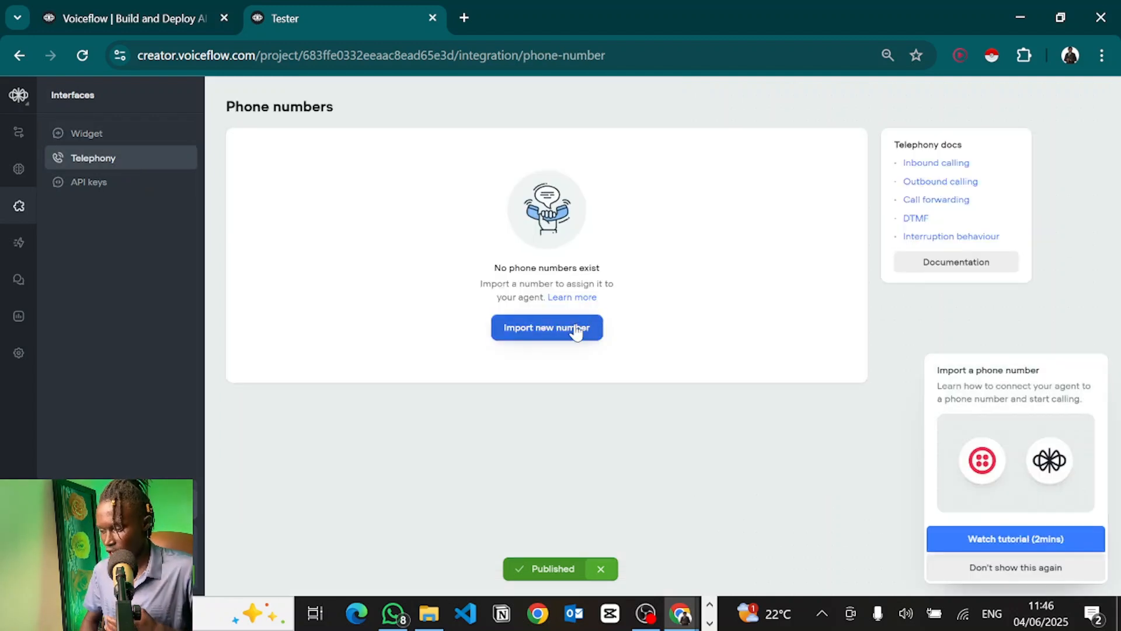
{"action": "left_click", "coordinate": [574, 327]}
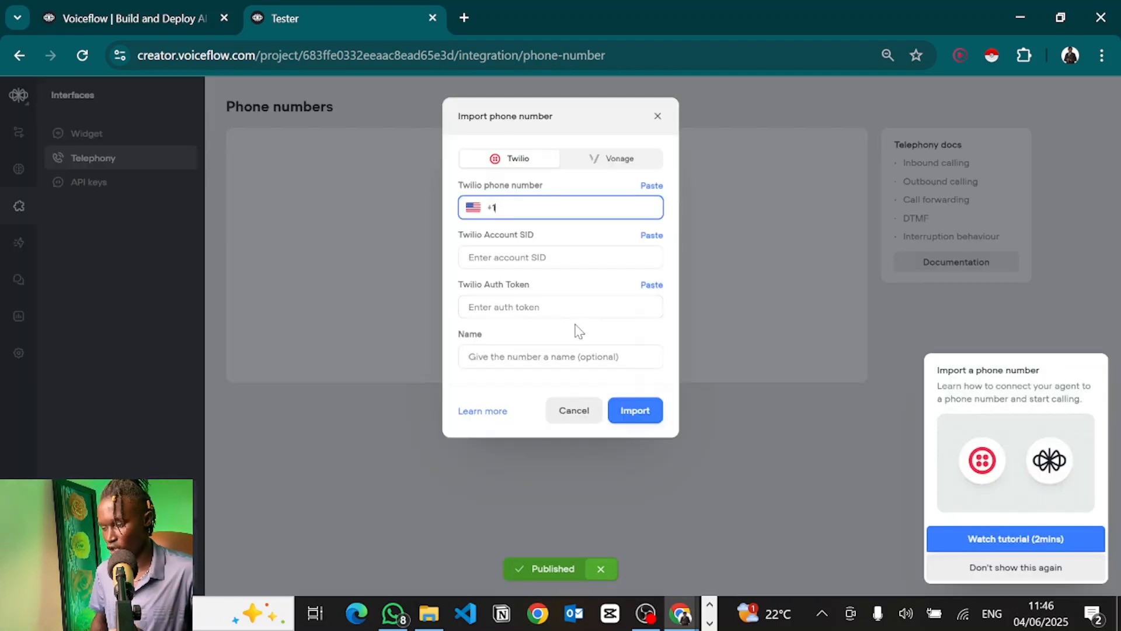